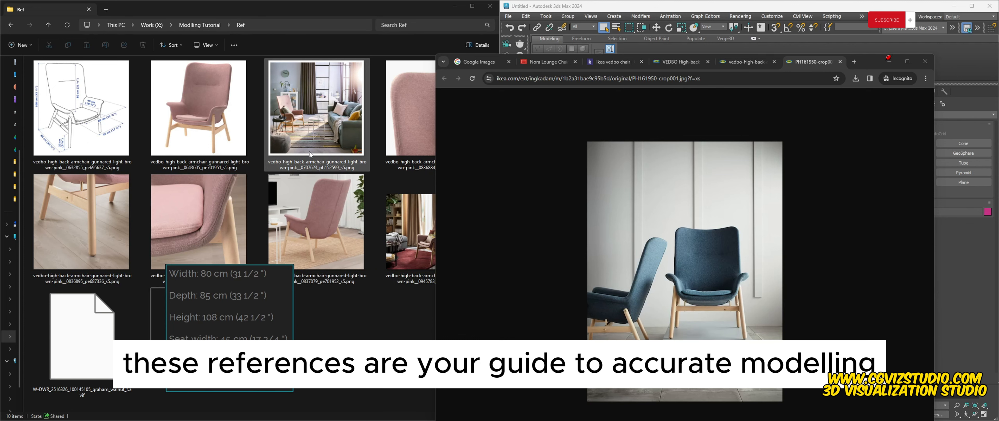
- Review the armchair reference photos in the Ref folder and the expanded side-and-front chair image in Photoshop, checking which viewing angles are covered
click(225, 110)
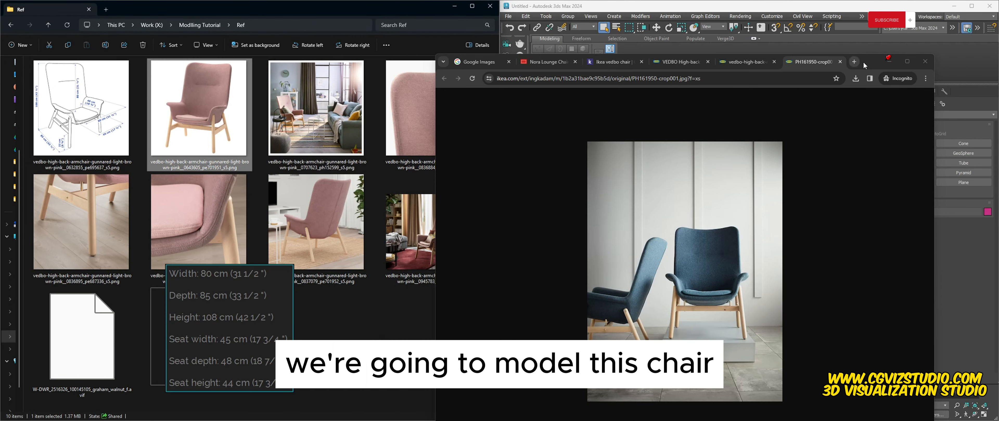
drag(862, 62, 921, 130)
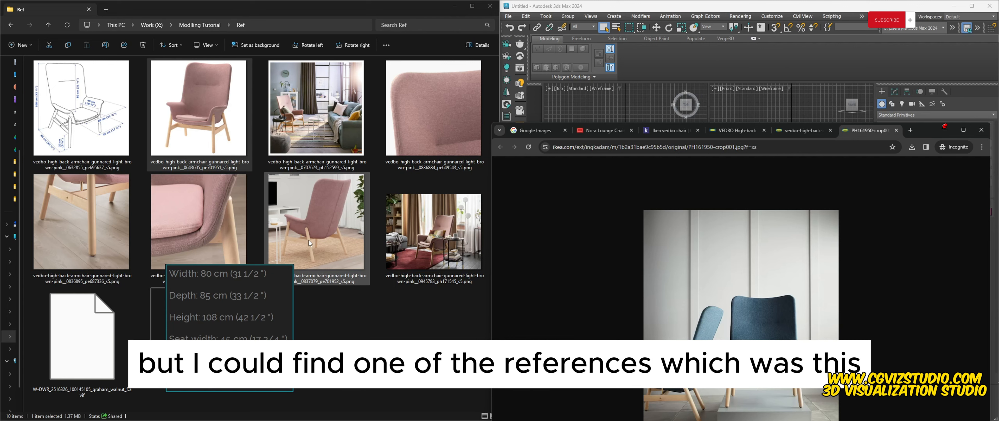
drag(929, 128, 897, 38)
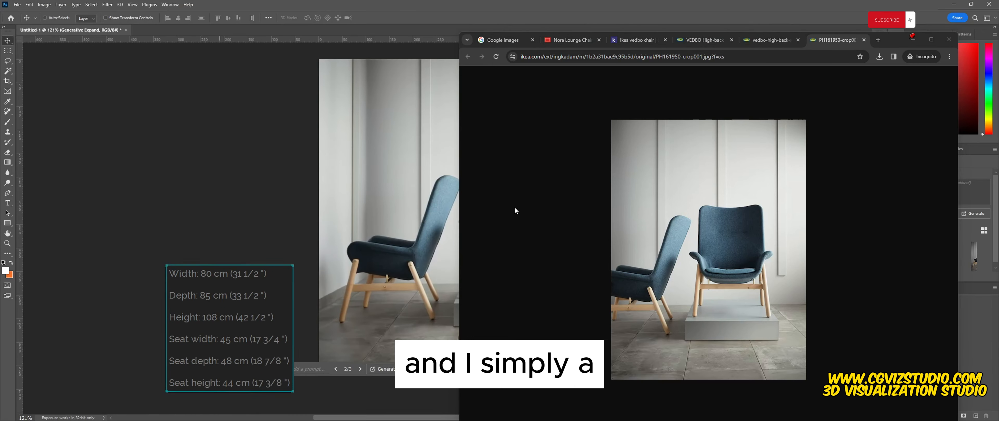
drag(887, 38, 866, 326)
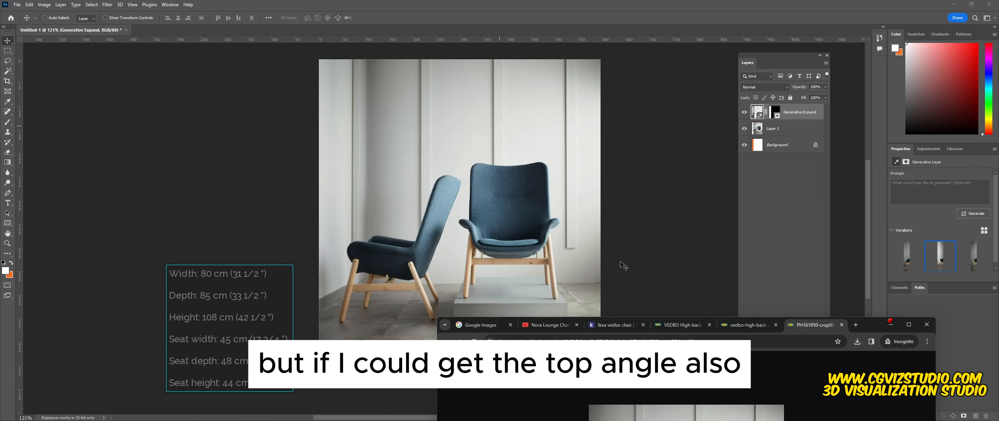
drag(876, 324, 927, 78)
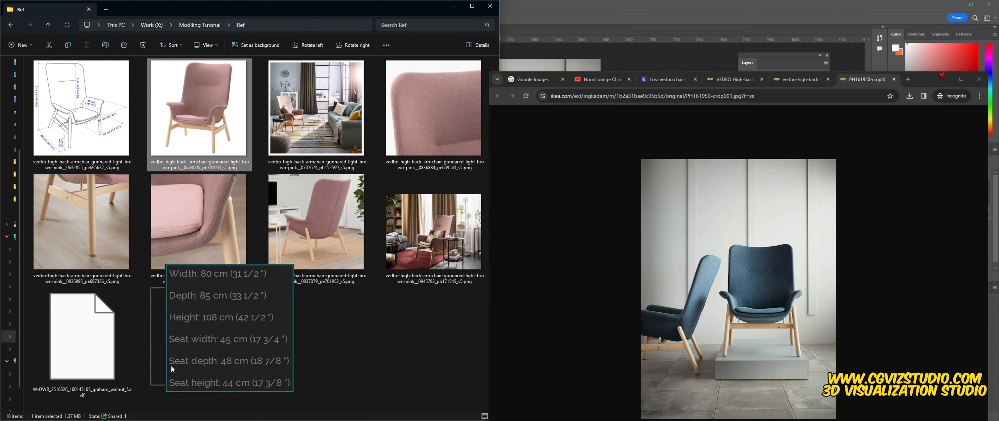
click(328, 358)
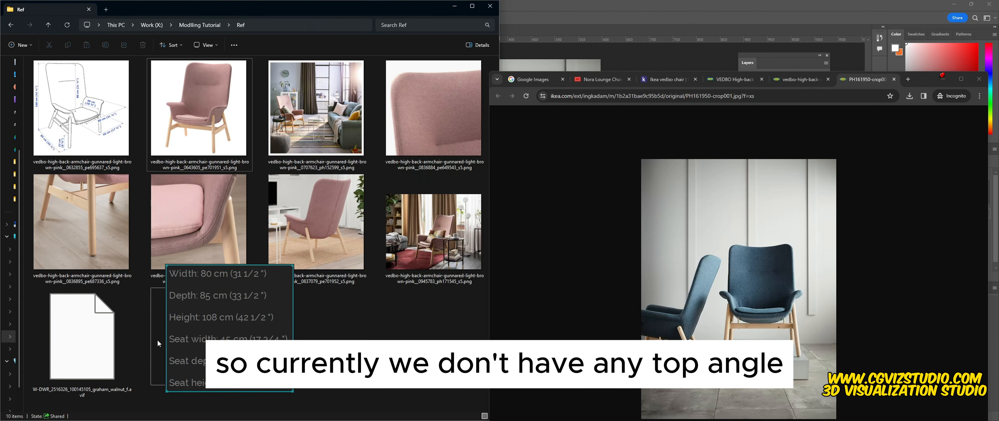
drag(207, 310, 125, 296)
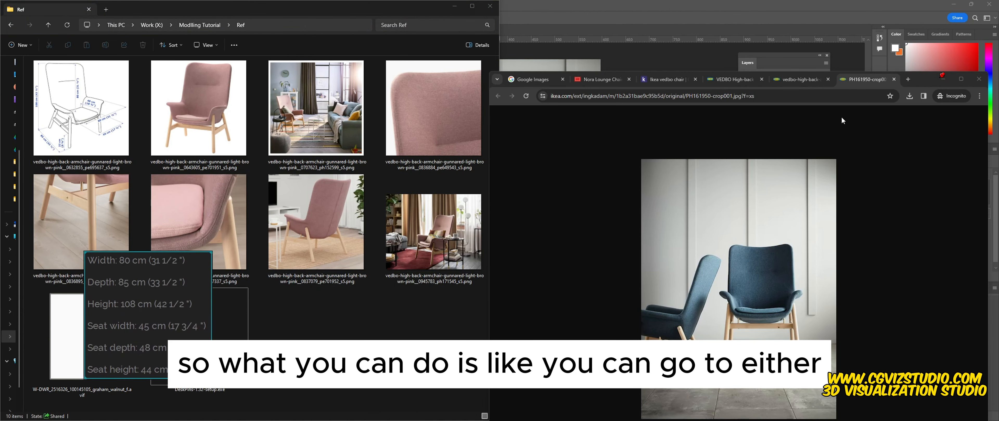
- Run a Google reverse image search using the three-quarter front photo of the pink armchair from the Ref folder
drag(922, 83, 894, 34)
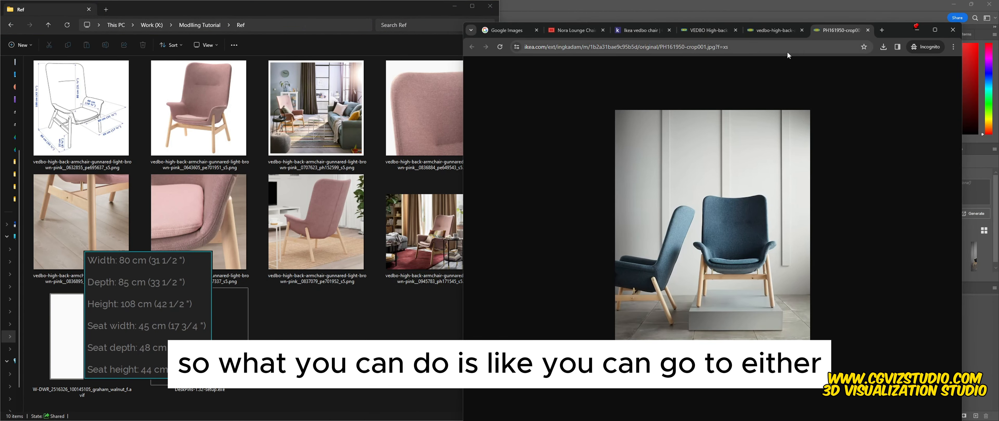
click(504, 30)
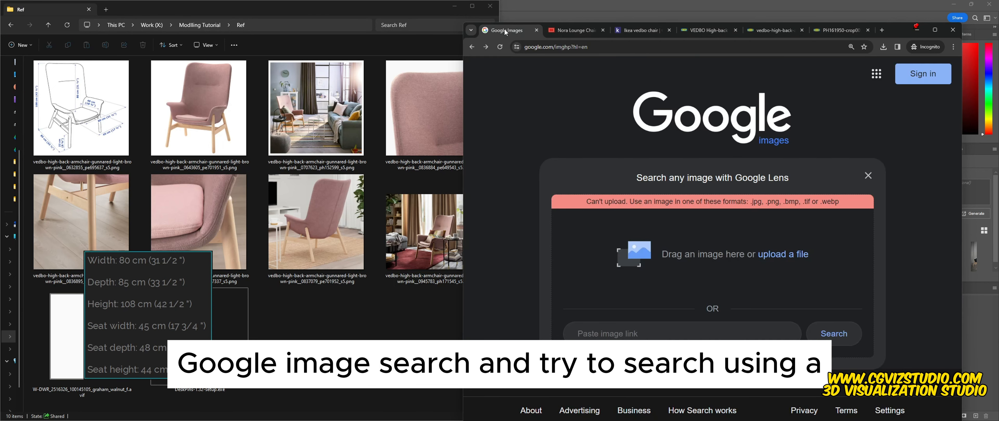
drag(190, 107, 720, 292)
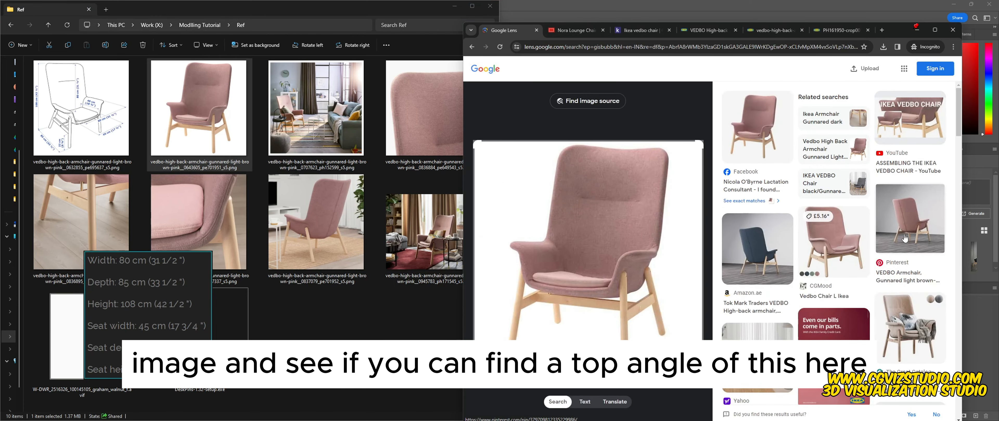
- Search the visual matches for a top-angle photo of the pink chair and look through its Kijiji listing
scroll(905, 238, down, 4)
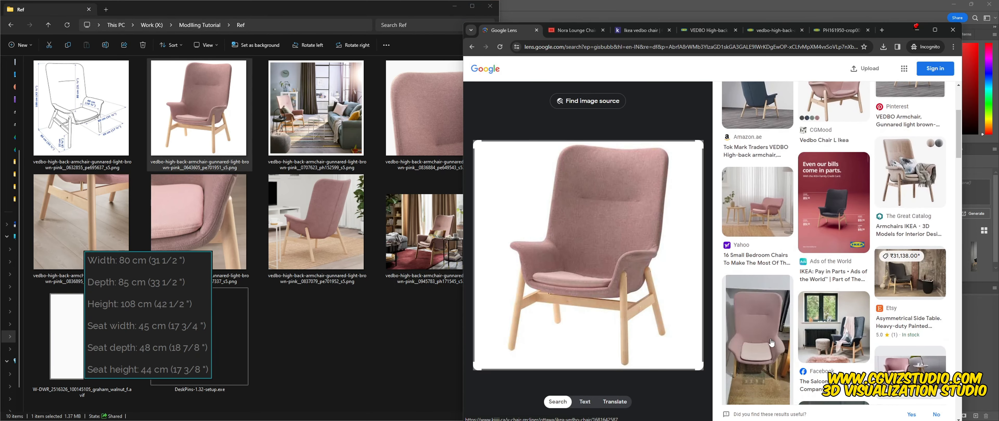
scroll(760, 342, down, 1)
click(763, 305)
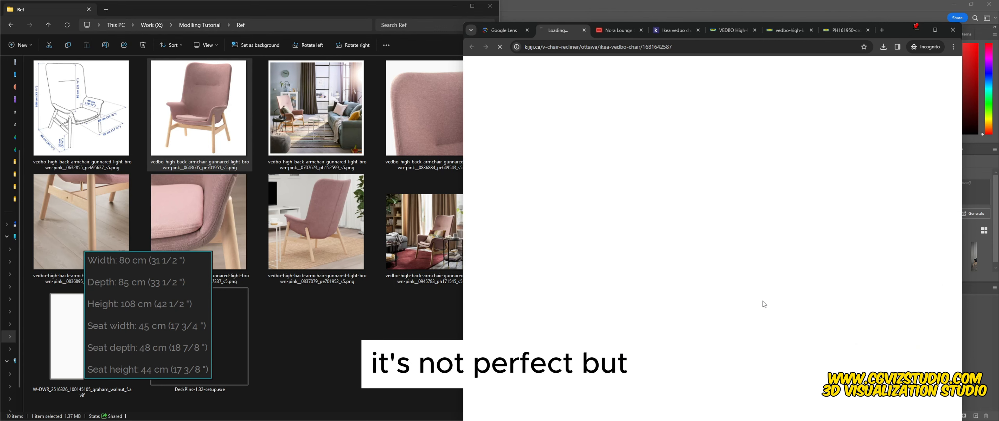
click(501, 30)
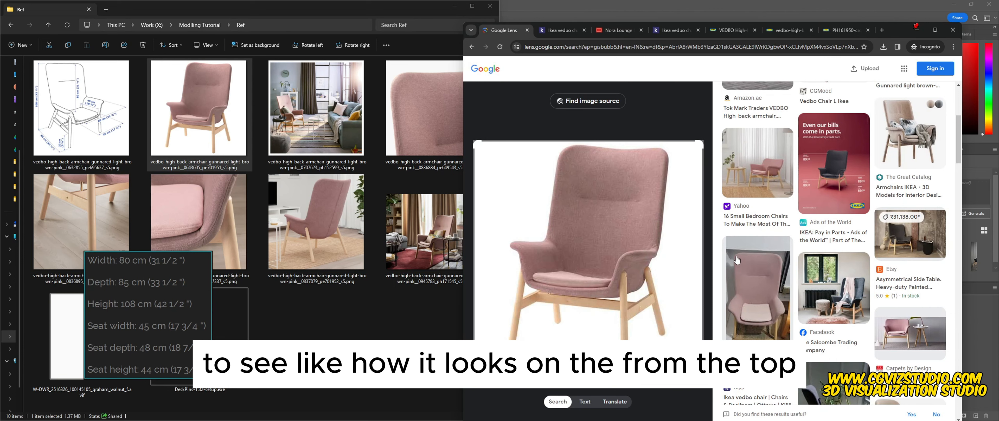
click(557, 30)
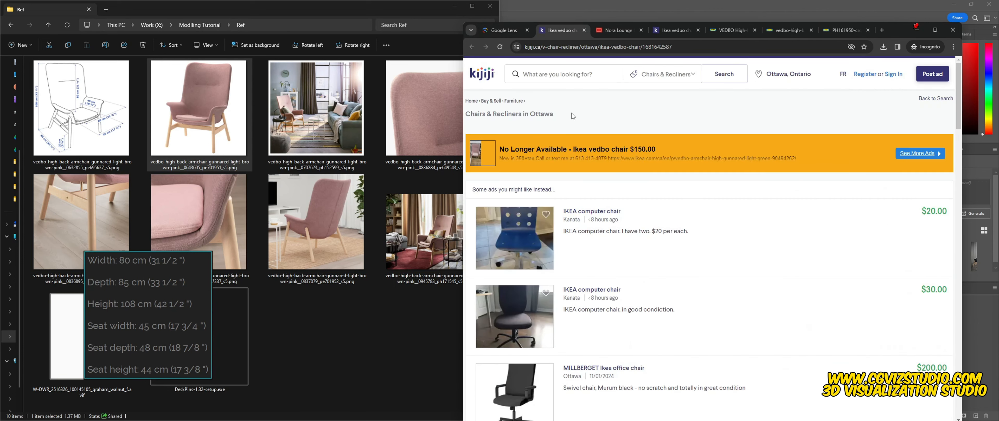
scroll(604, 310, down, 9)
scroll(604, 310, down, 8)
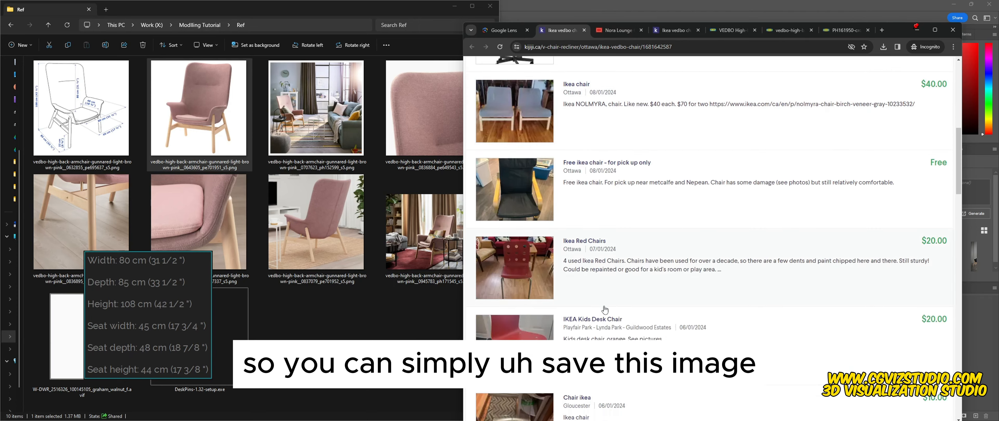
scroll(544, 81, up, 5)
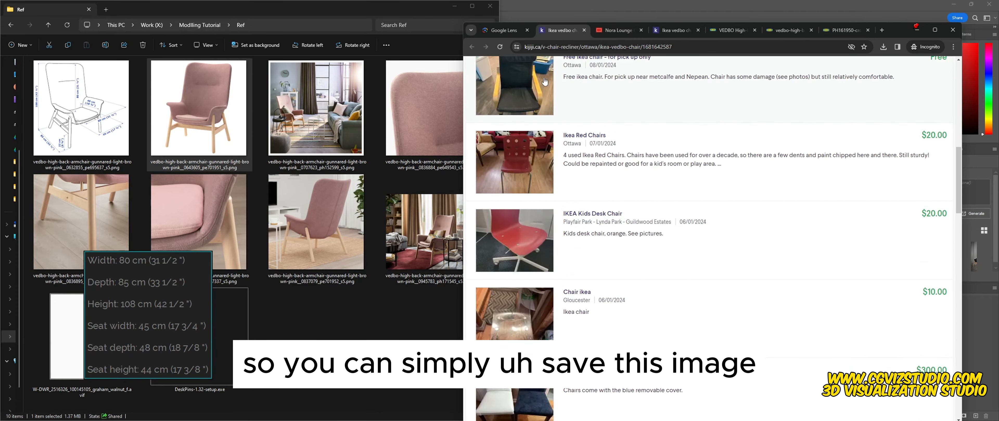
- Open the top-angle pink chair image from the Google Lens results in its own tab and enlarge it
click(515, 34)
right_click(758, 277)
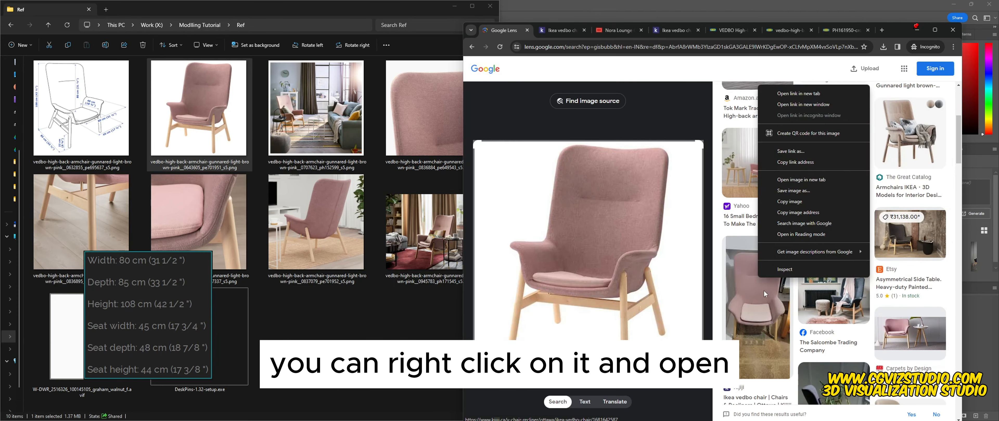
click(814, 179)
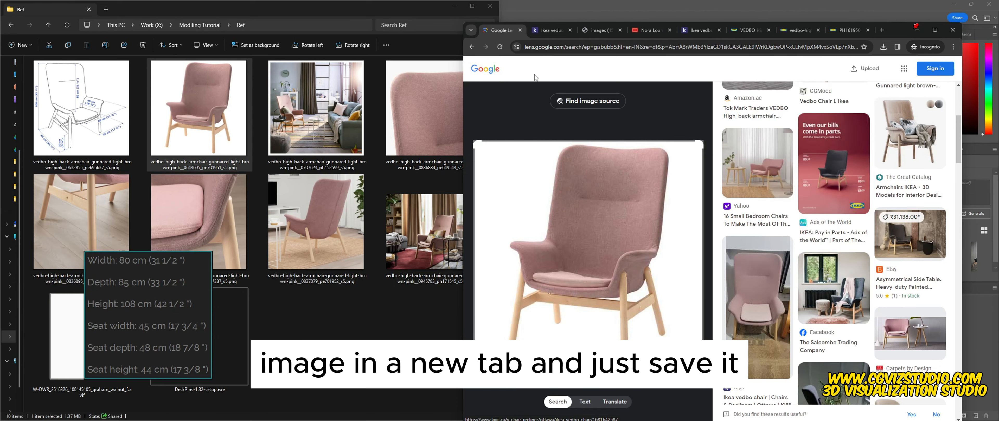
click(584, 31)
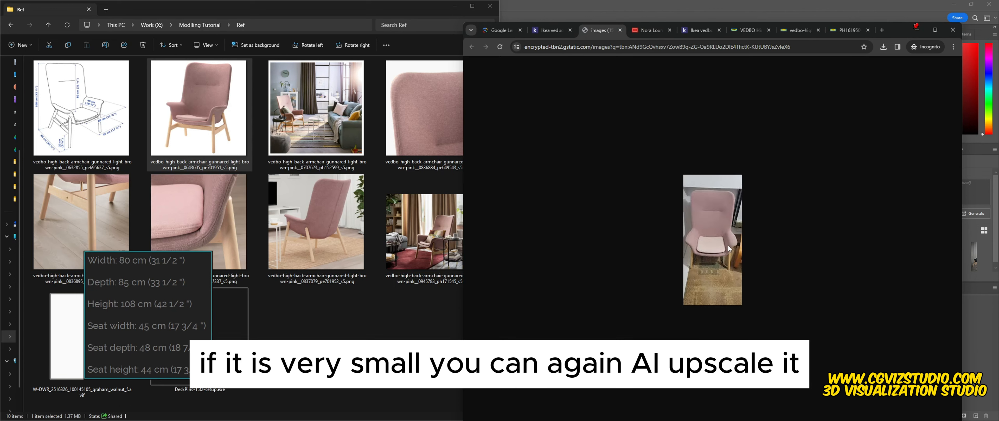
ctrl+scroll(734, 218, up, 7)
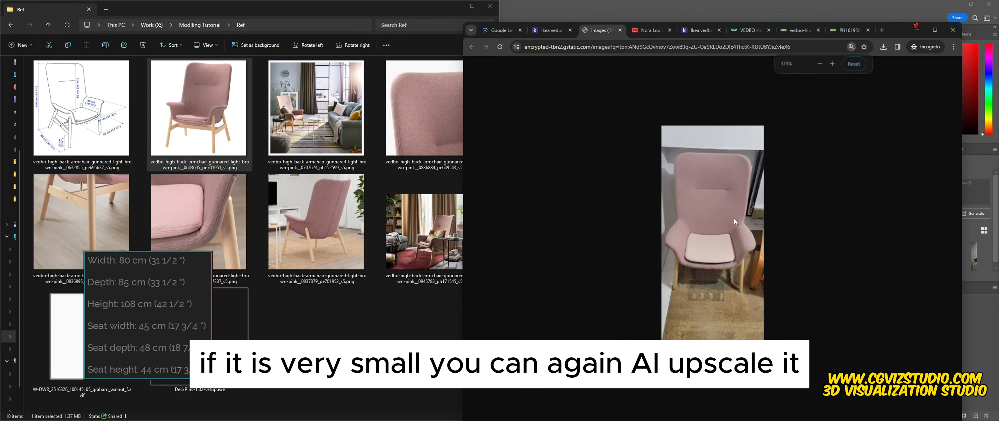
ctrl+scroll(733, 218, down, 1)
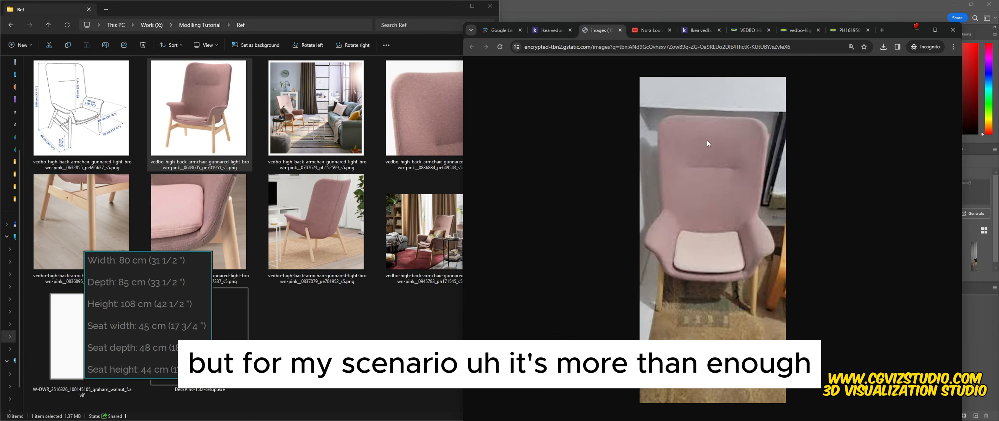
- Save the top-angle chair image as images.jpeg in the Modlling Tutorial Ref folder
right_click(700, 177)
click(741, 198)
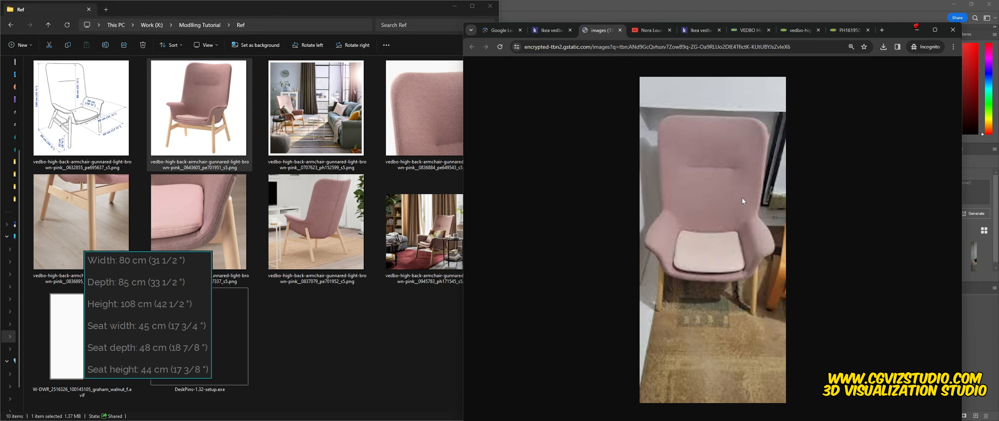
click(270, 25)
key(ctrl+c)
click(728, 42)
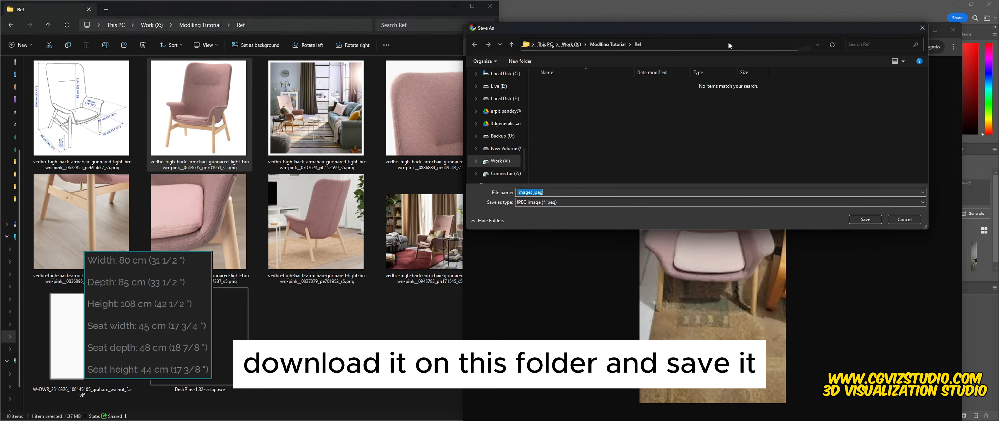
key(ctrl+v)
key(Return)
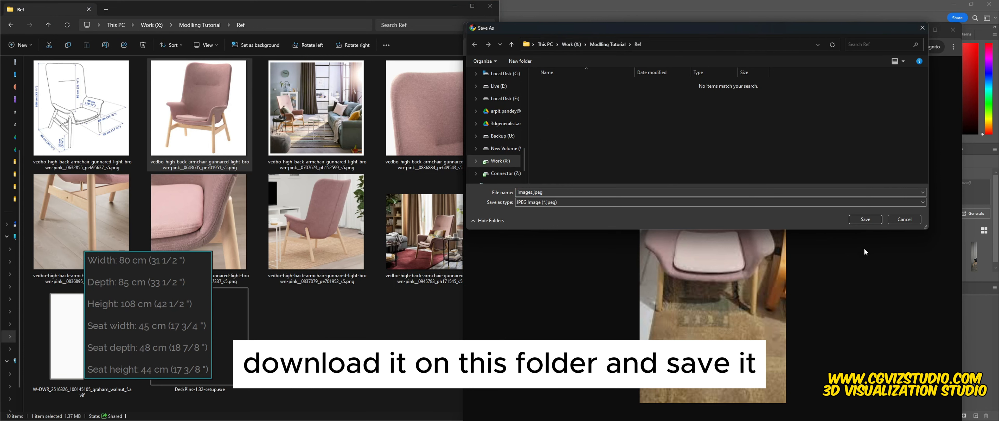
click(865, 219)
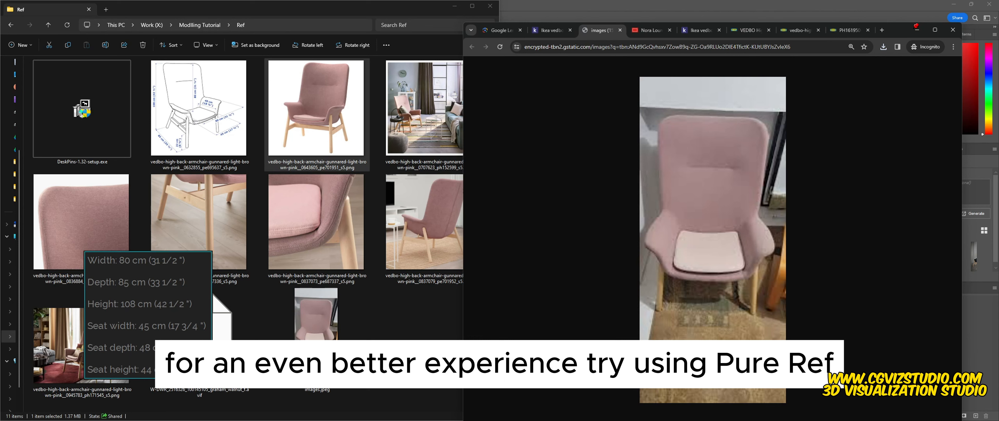
- Enlarge the PureRef window holding the chair dimensions note and place it over the browser, clear of the Ref folder's images
drag(133, 283, 152, 130)
drag(228, 227, 622, 402)
scroll(339, 264, down, 3)
middle_drag(326, 263, 384, 257)
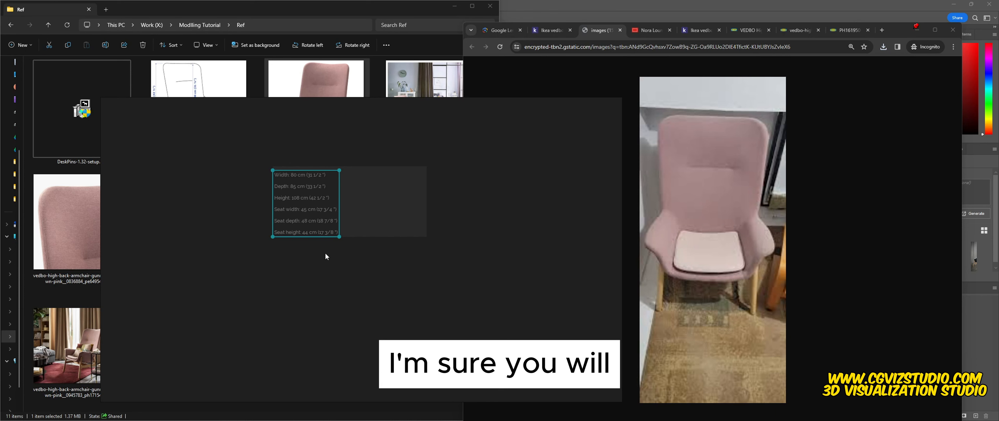
scroll(282, 205, up, 2)
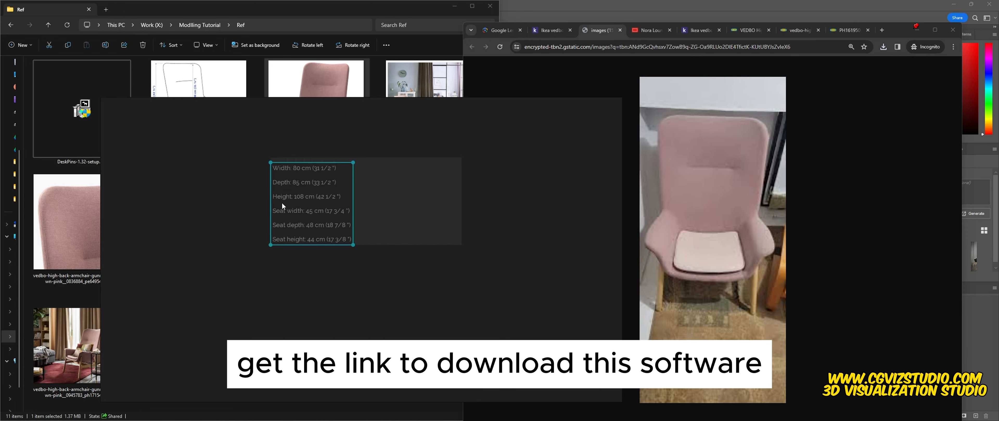
middle_drag(281, 203, 287, 250)
right_drag(204, 193, 553, 156)
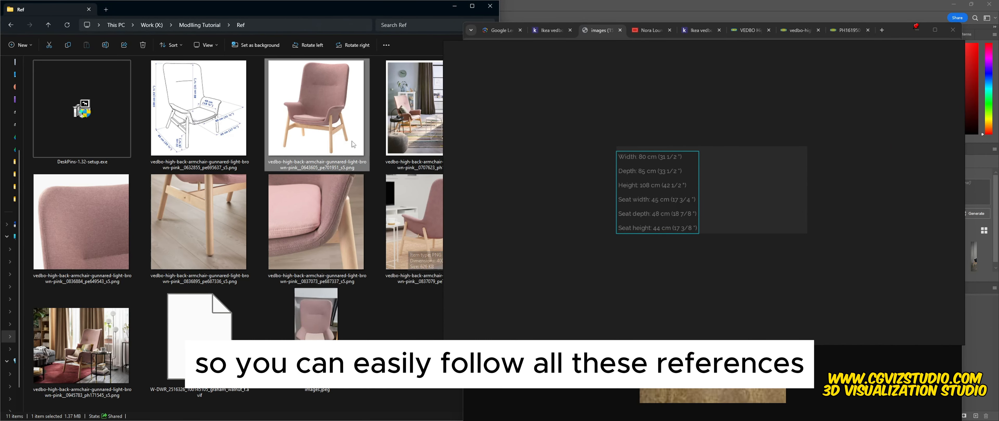
- Add the chair photos from the Ref folder to the PureRef board, including images.jpeg but leaving out the AVIF file and the dimension drawing
shift+click(316, 339)
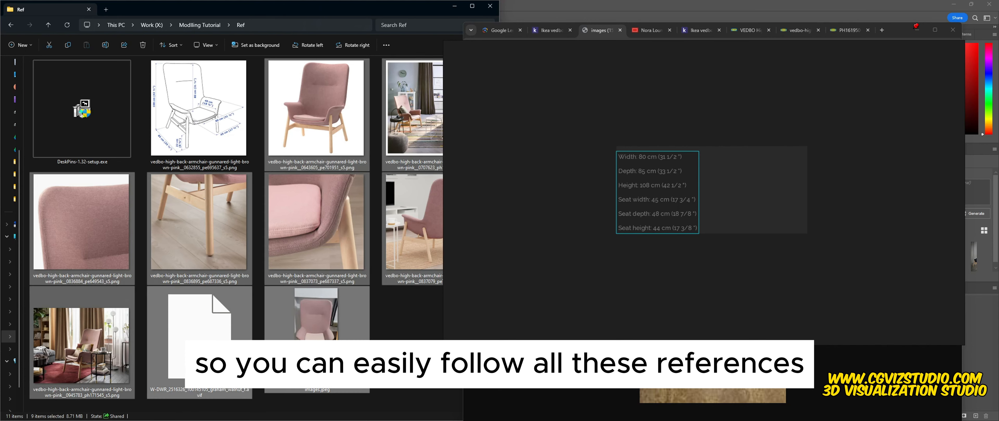
ctrl+click(225, 349)
drag(322, 239, 734, 210)
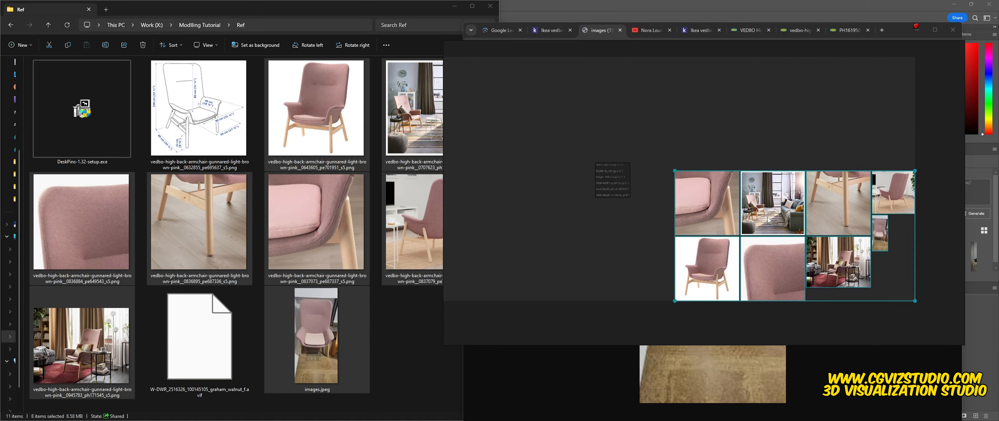
scroll(547, 130, up, 2)
middle_drag(797, 232, 673, 178)
scroll(673, 179, down, 1)
scroll(669, 177, up, 1)
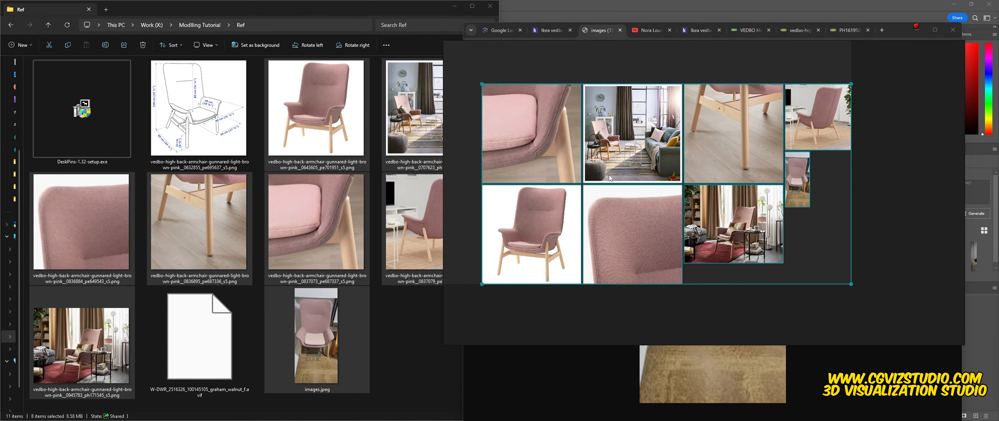
middle_drag(598, 175, 636, 179)
- Move the full pink armchair photo and the top-angle photo out of the image grid, side by side below it
click(822, 313)
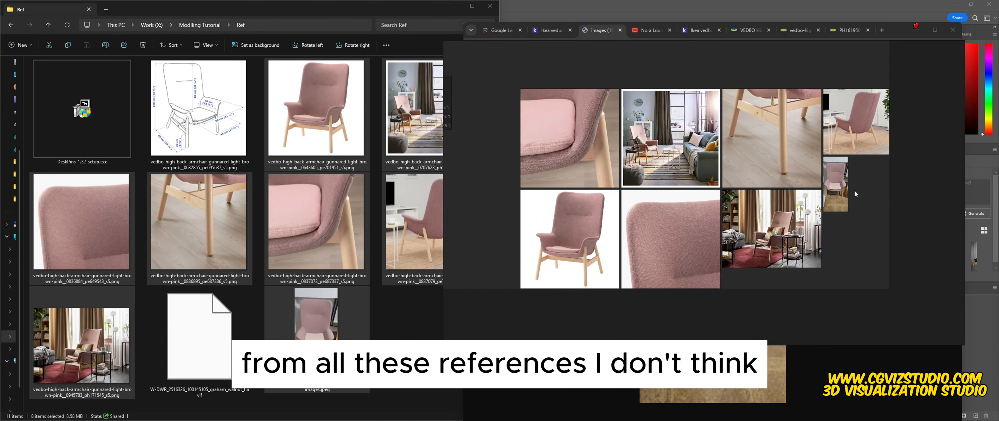
click(836, 185)
drag(493, 57, 949, 344)
click(839, 321)
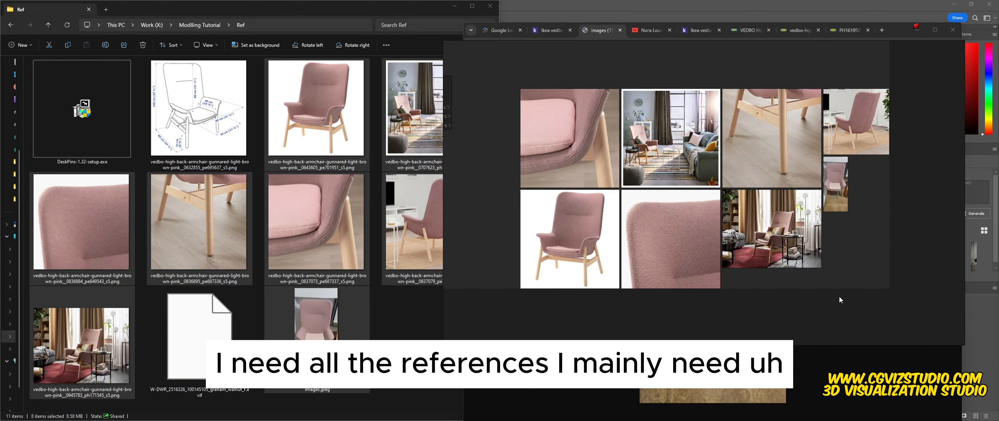
middle_drag(838, 295, 829, 269)
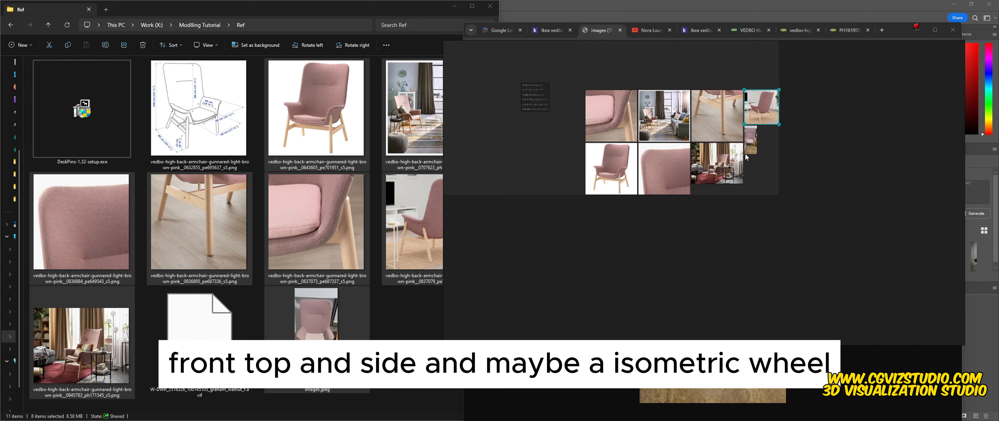
scroll(745, 153, up, 3)
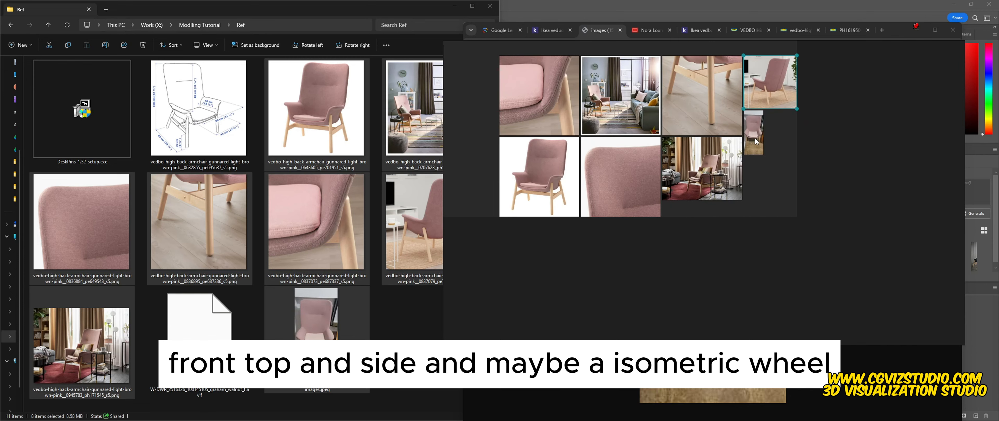
middle_drag(546, 245, 627, 175)
drag(612, 105, 583, 287)
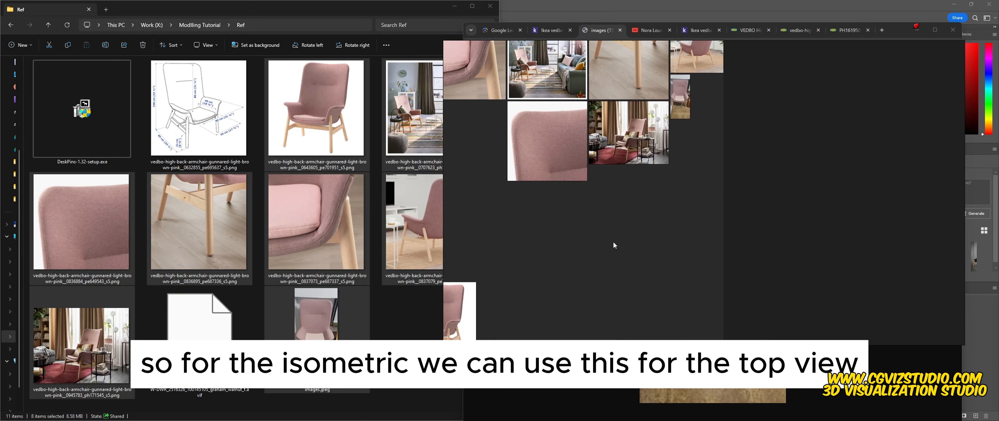
drag(677, 89, 493, 309)
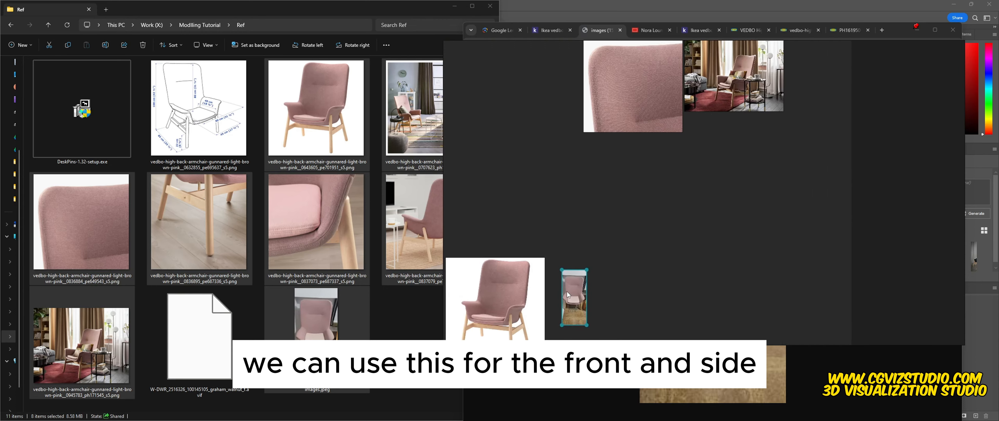
- Switch to Photoshop, stamp all visible layers into a new merged layer and copy the whole front-and-side chair image
drag(819, 175, 357, 207)
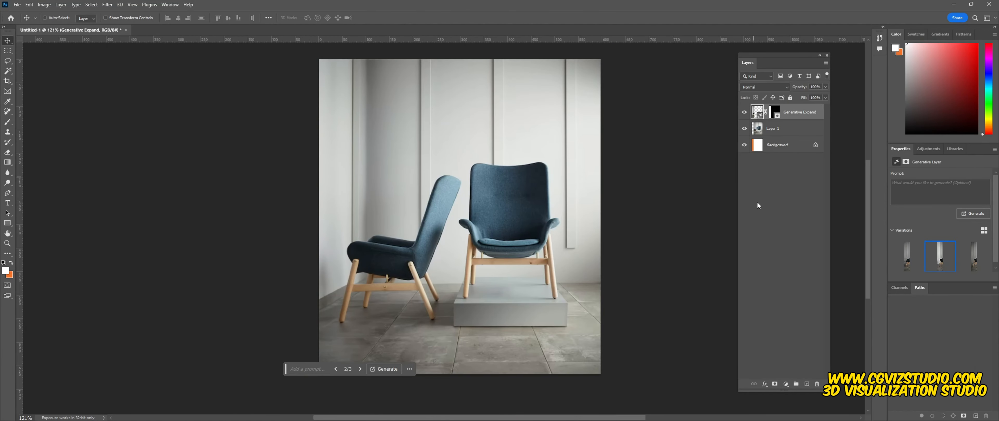
key(ctrl+alt+shift+e)
key(ctrl+alt+shift+e)
key(ctrl+a)
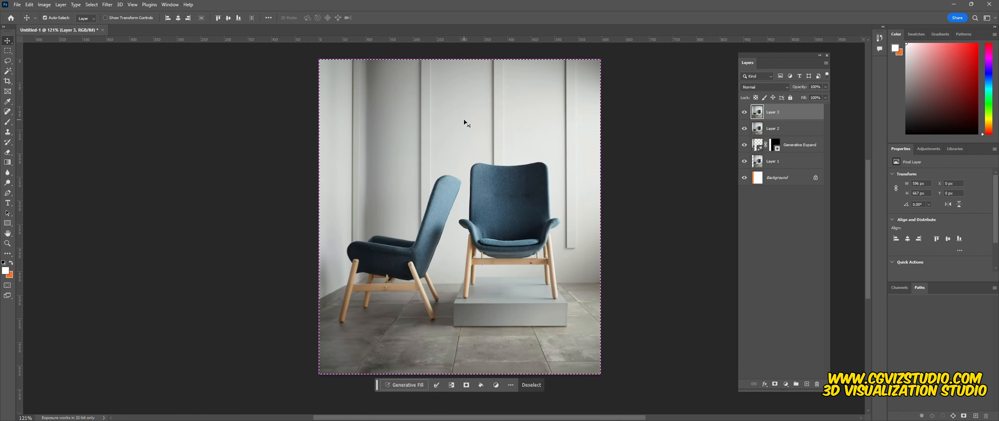
key(ctrl+c)
key(ctrl+d)
- Paste the merged blue chairs image onto the PureRef board and place it beside the top-angle photo
key(alt+Tab)
key(ctrl+v)
scroll(380, 196, down, 3)
middle_drag(377, 203, 429, 150)
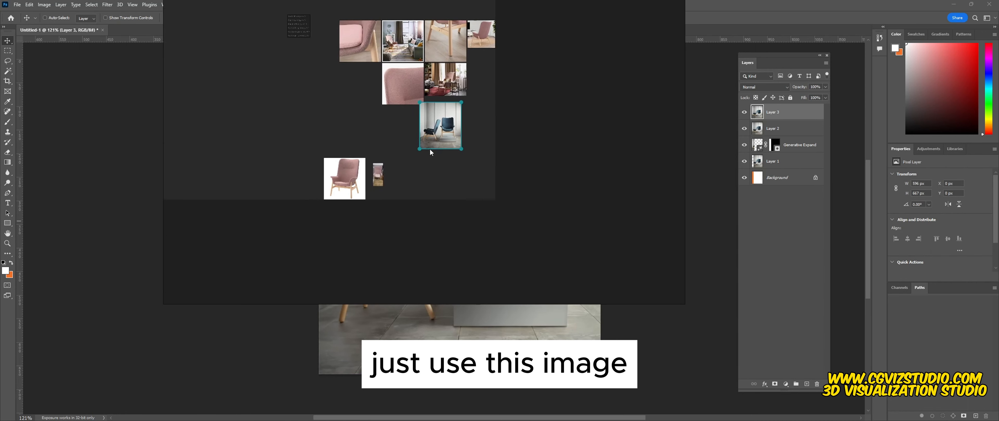
drag(431, 141, 398, 190)
scroll(368, 181, up, 6)
middle_drag(376, 175, 414, 154)
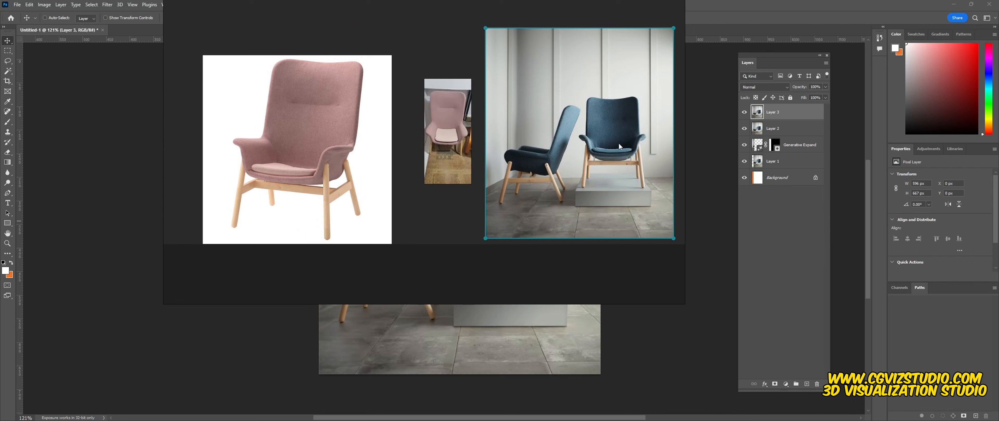
drag(446, 121, 445, 127)
- Place the chair dimensions note beside the full pink armchair photo
drag(326, 142, 342, 130)
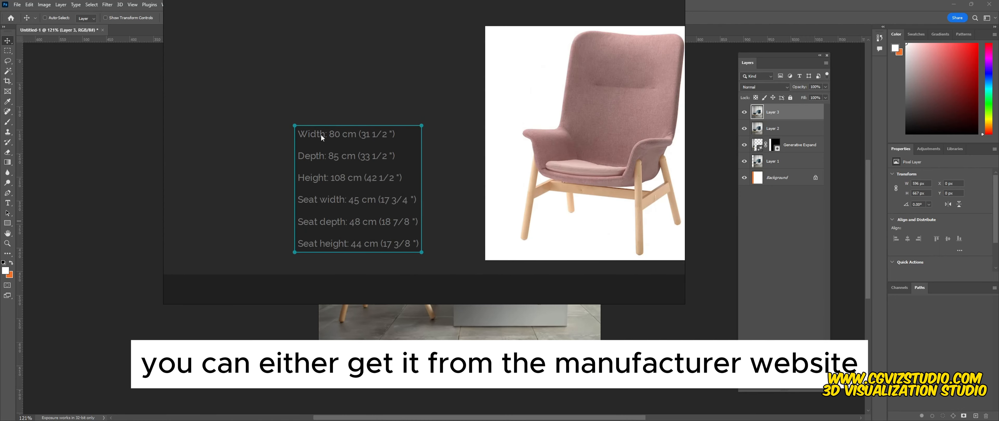
drag(369, 213, 410, 215)
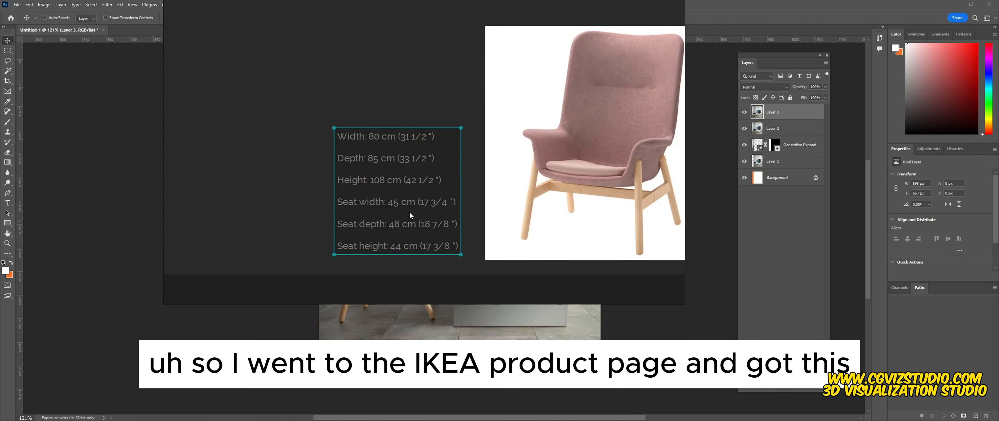
scroll(409, 162, up, 3)
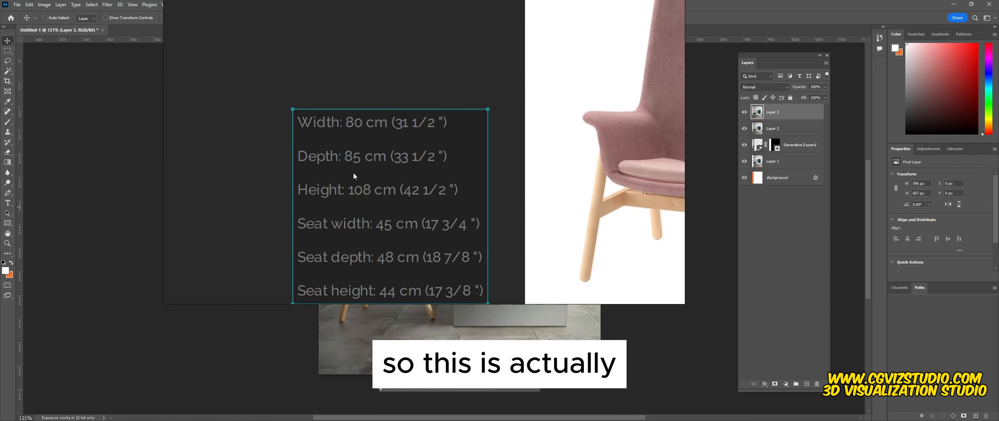
scroll(336, 159, down, 3)
middle_drag(423, 162, 238, 197)
scroll(250, 198, down, 1)
scroll(252, 200, down, 1)
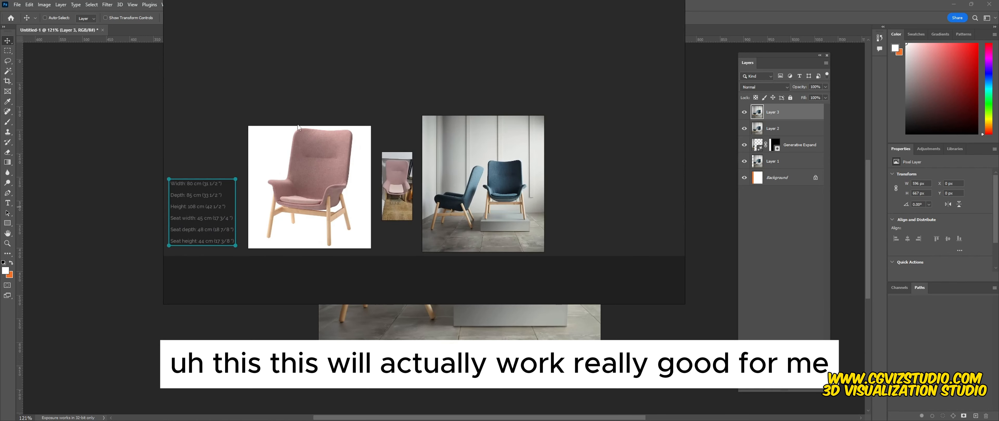
- Shift the blue chairs image slightly up and farther away from the top-angle photo
drag(245, 85, 559, 227)
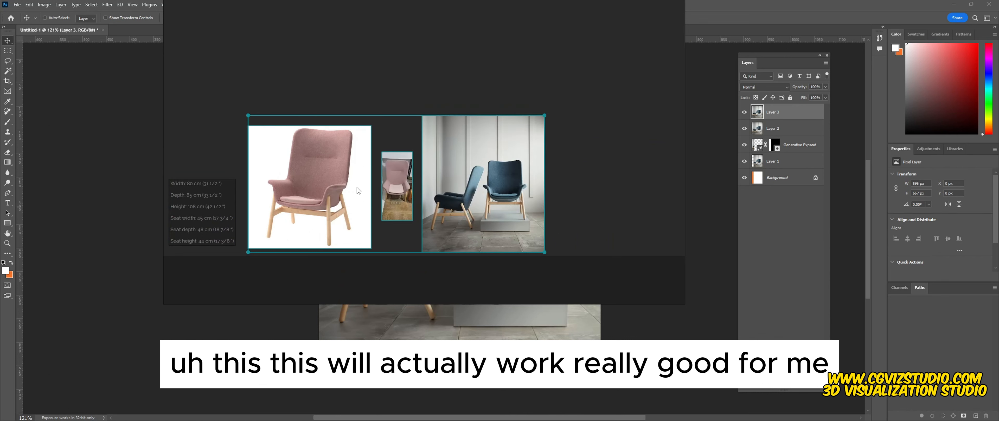
click(613, 199)
mouse_move(485, 211)
mouse_down()
mouse_move(530, 216)
mouse_move(490, 207)
mouse_up()
click(393, 201)
click(333, 198)
click(540, 189)
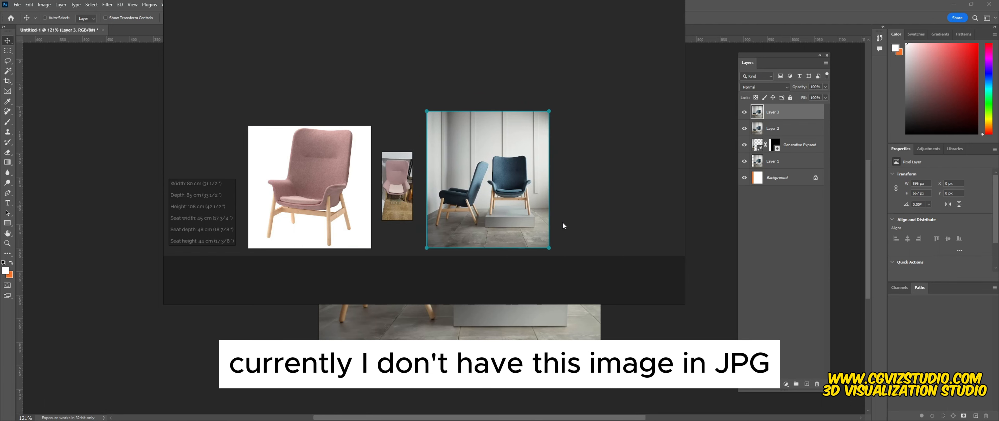
scroll(562, 222, up, 2)
scroll(562, 222, down, 2)
mouse_move(551, 213)
middle_down()
mouse_move(596, 207)
mouse_move(555, 223)
middle_up()
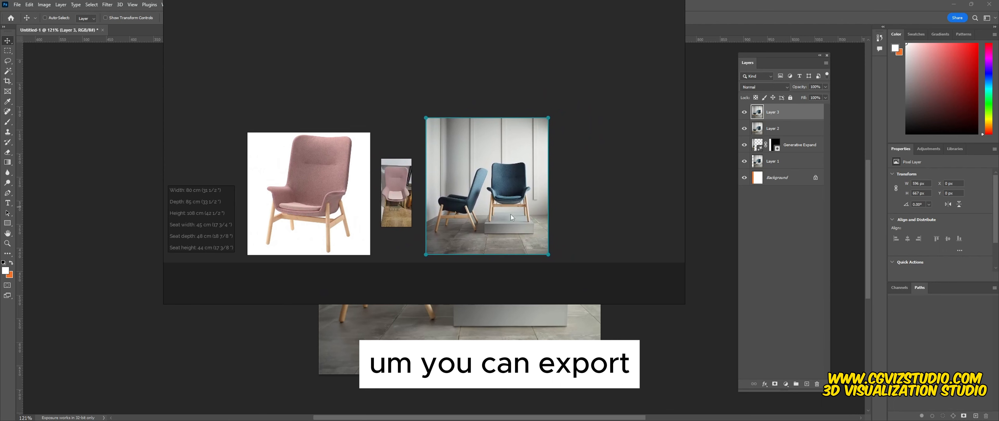
drag(511, 214, 528, 207)
mouse_move(470, 184)
middle_down()
mouse_move(488, 215)
mouse_move(461, 180)
middle_up()
scroll(591, 238, up, 2)
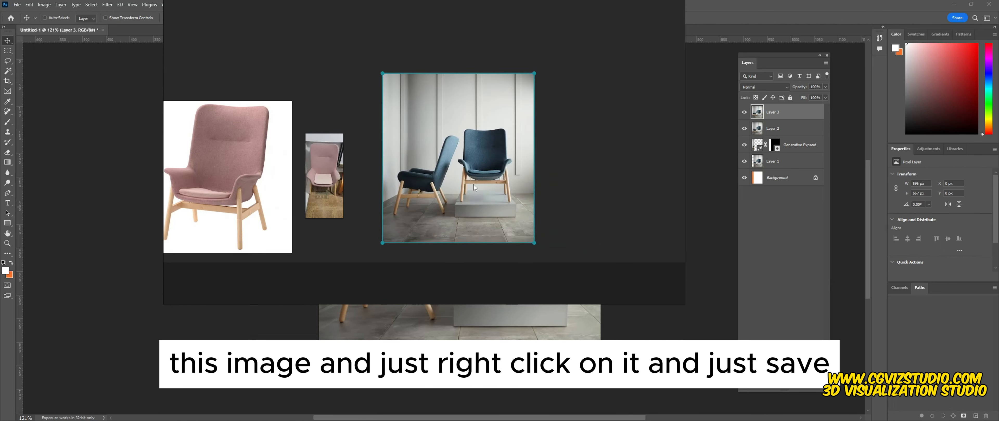
- Export the selected blue chairs image to the Ref folder with the override name Front and Side
right_click(452, 121)
mouse_move(483, 256)
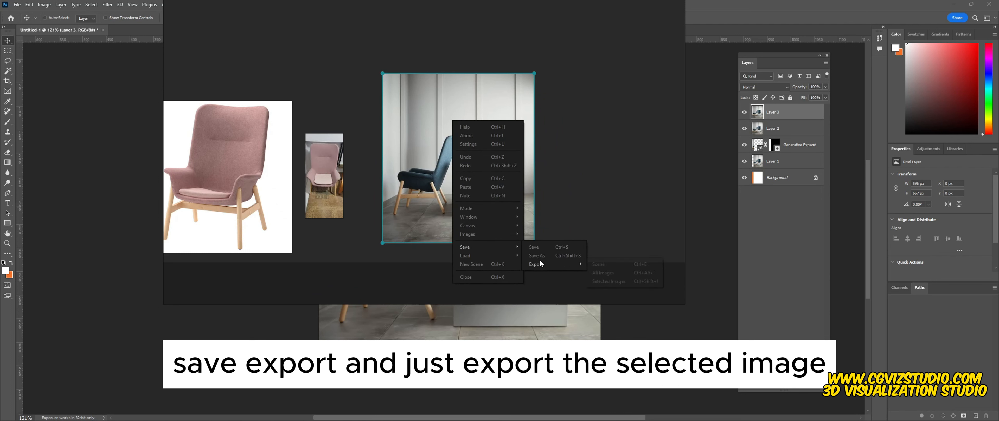
mouse_move(543, 267)
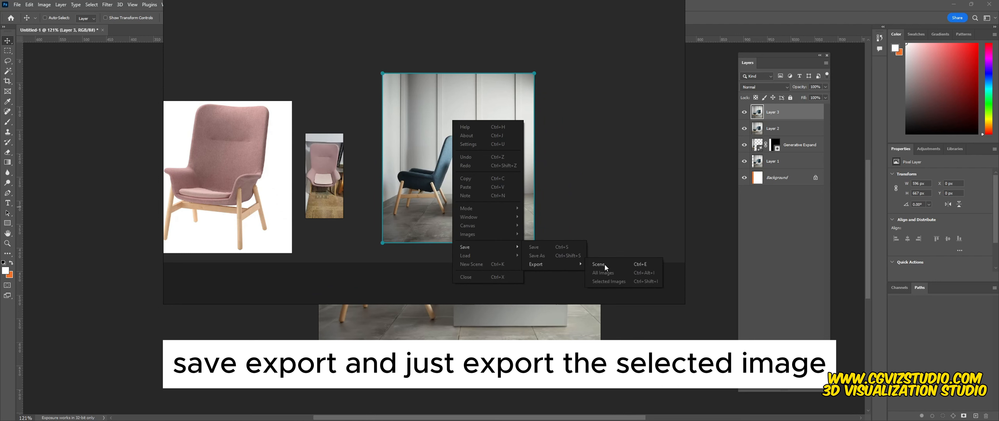
click(623, 281)
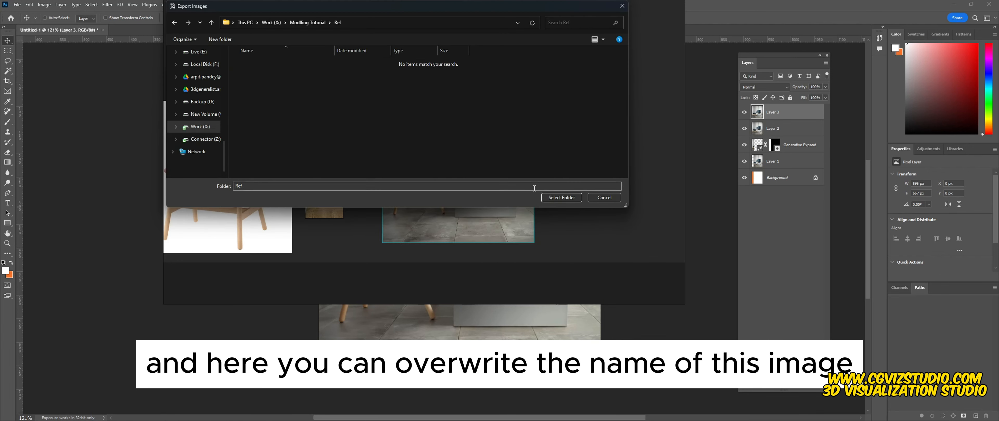
click(561, 198)
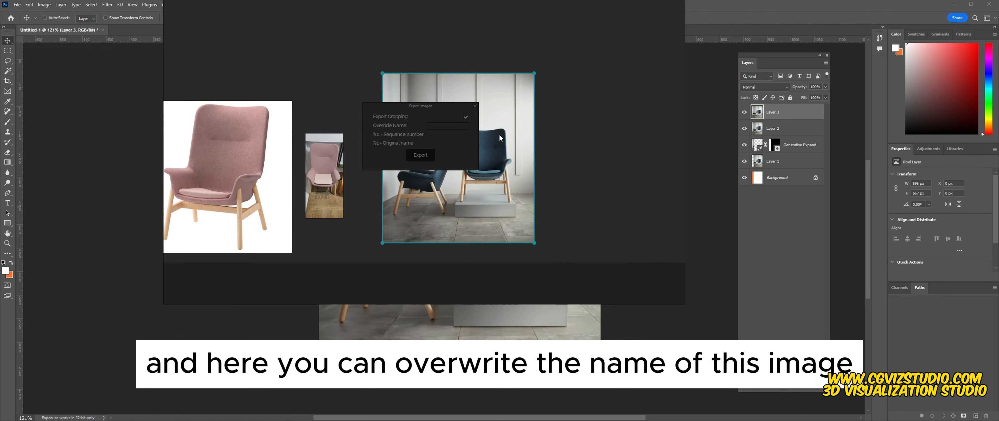
text(Front and Side)
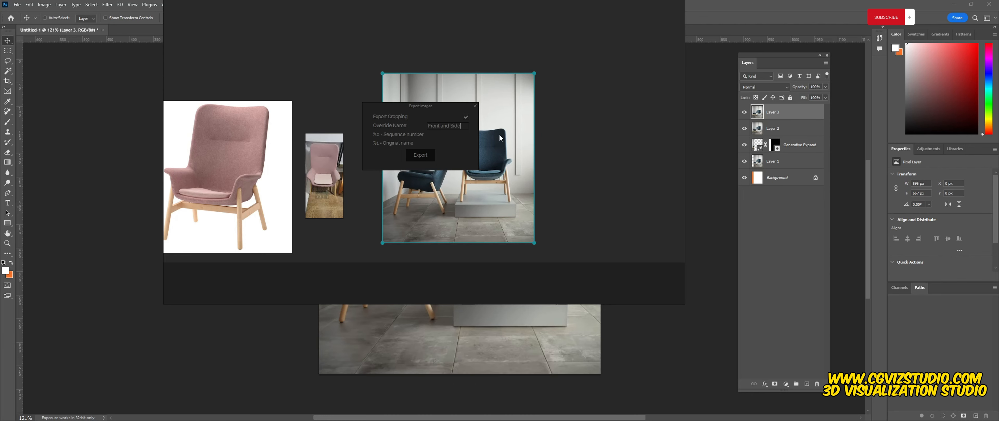
click(419, 155)
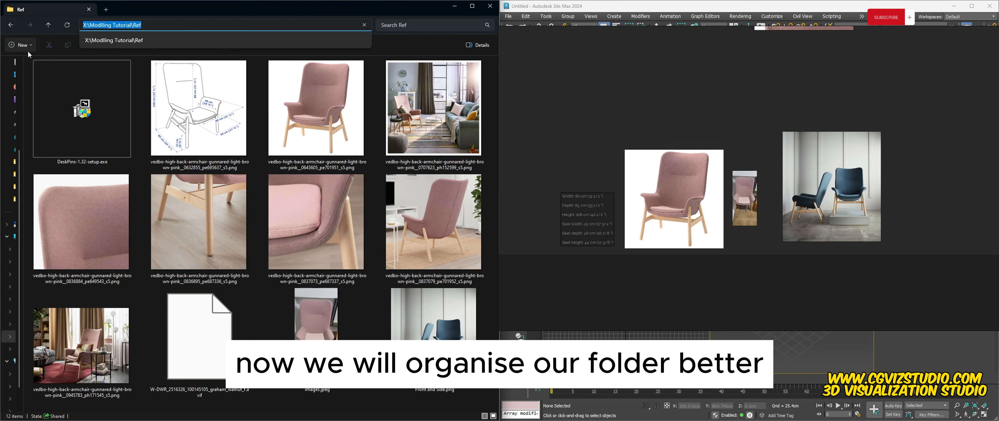
- Create a new folder named Perspective inside the Ref folder
click(20, 45)
click(45, 66)
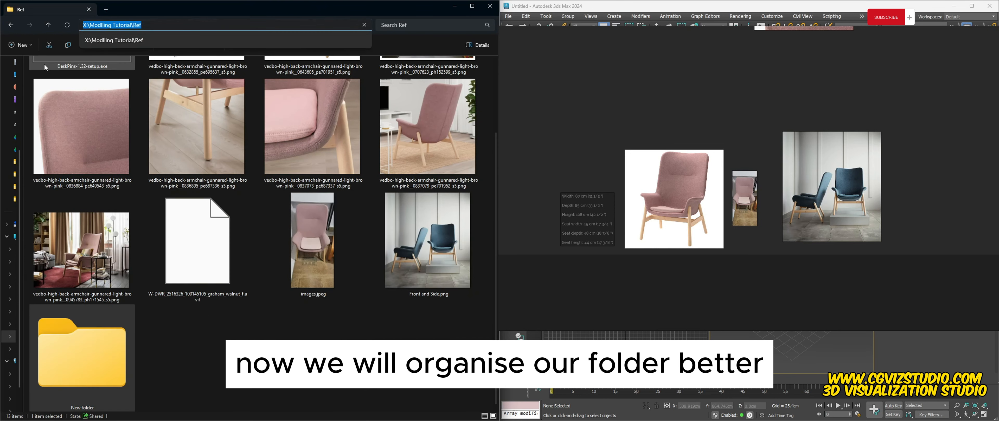
text(Images)
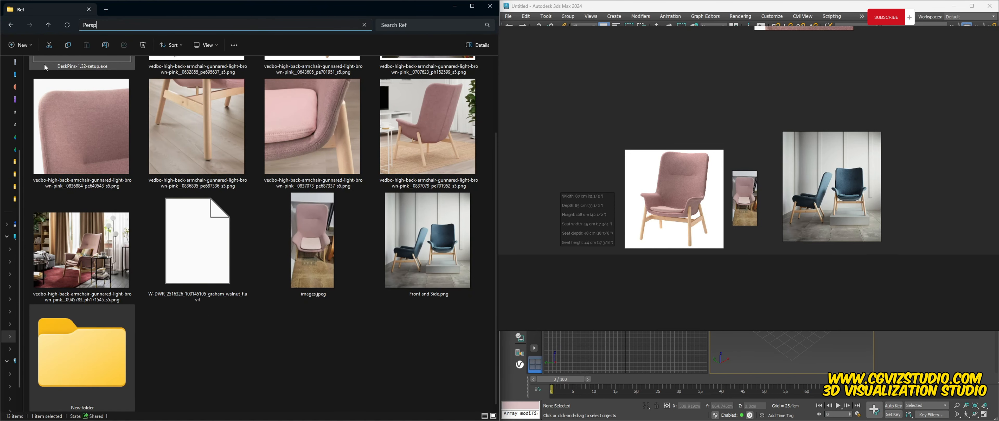
key(Escape)
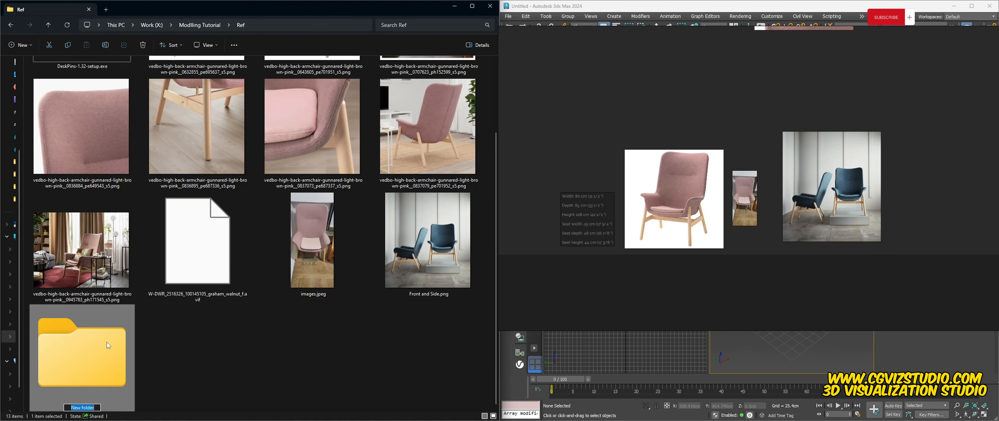
click(218, 363)
click(58, 356)
key(F2)
text(Perspective)
click(171, 346)
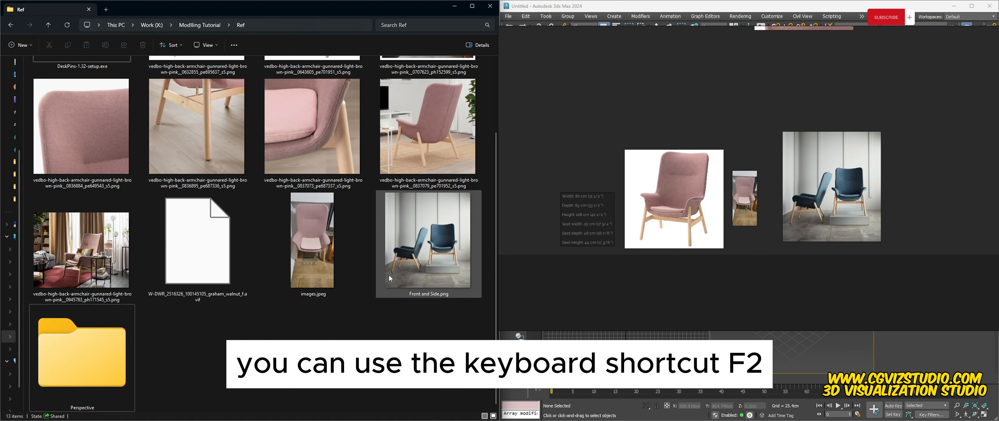
- Move Front and Side.png, images.jpeg and the full pink armchair photo on white into the Perspective folder
click(411, 263)
ctrl+click(322, 256)
drag(322, 256, 81, 353)
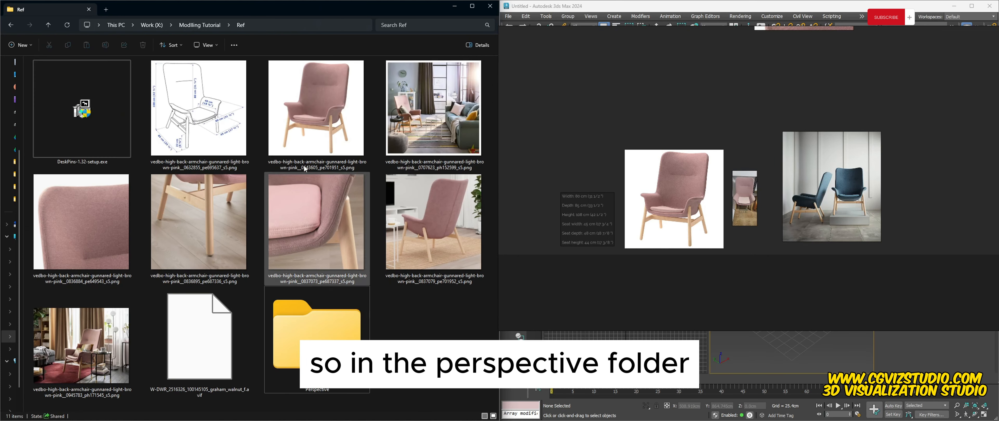
click(312, 124)
drag(313, 124, 317, 326)
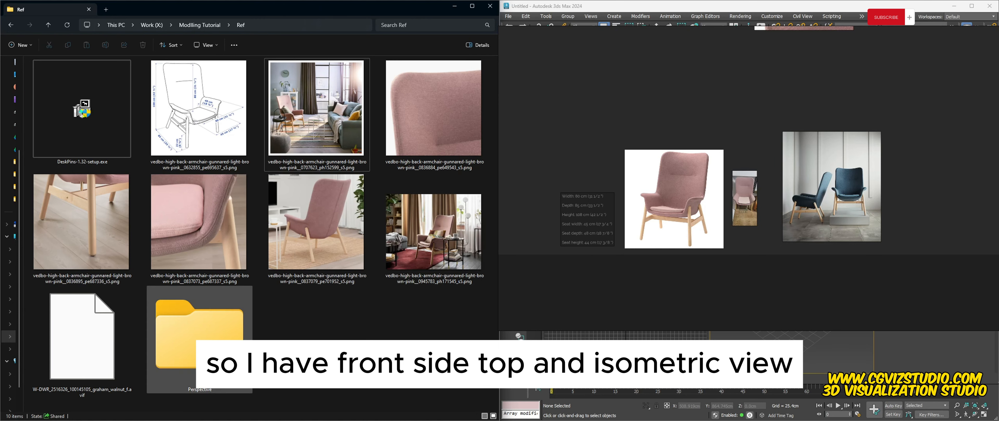
- Open the Perspective folder, check its chair images and enlarge the thumbnails
double_click(200, 341)
click(51, 80)
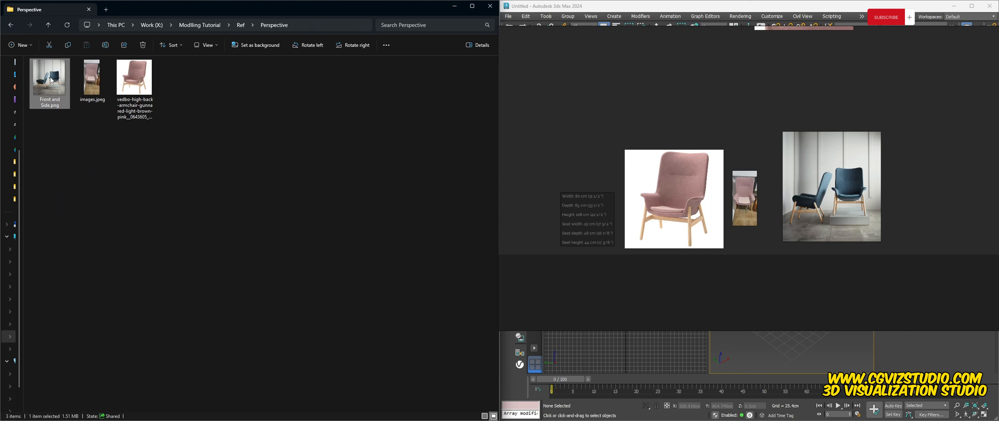
click(134, 81)
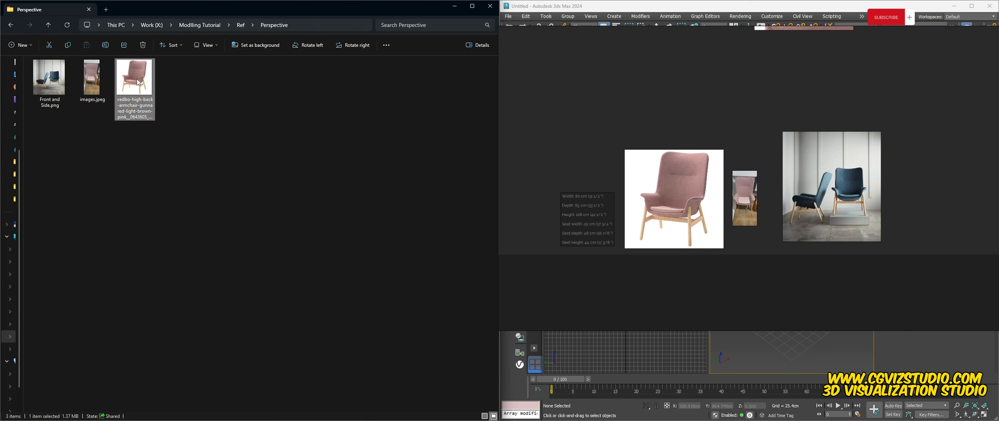
click(175, 154)
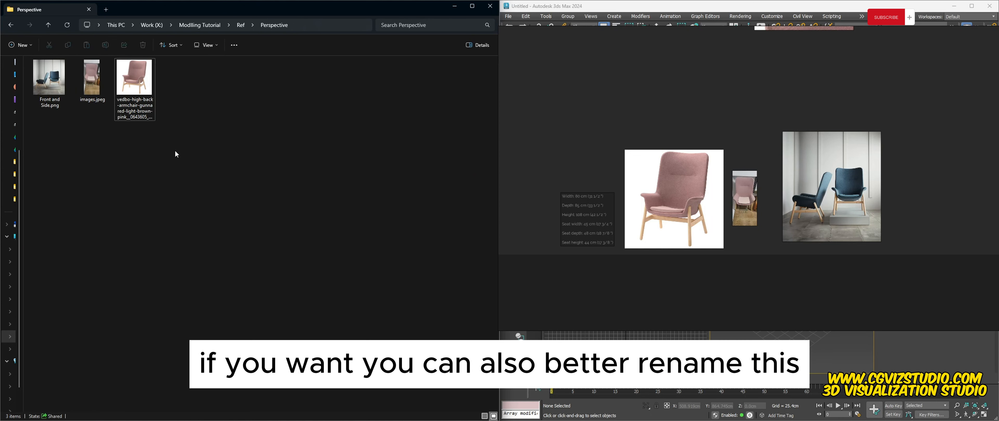
ctrl+scroll(112, 139, up, 3)
- Rename images.jpeg in the Perspective folder as Top
drag(258, 218, 62, 85)
click(100, 137)
click(129, 115)
click(129, 116)
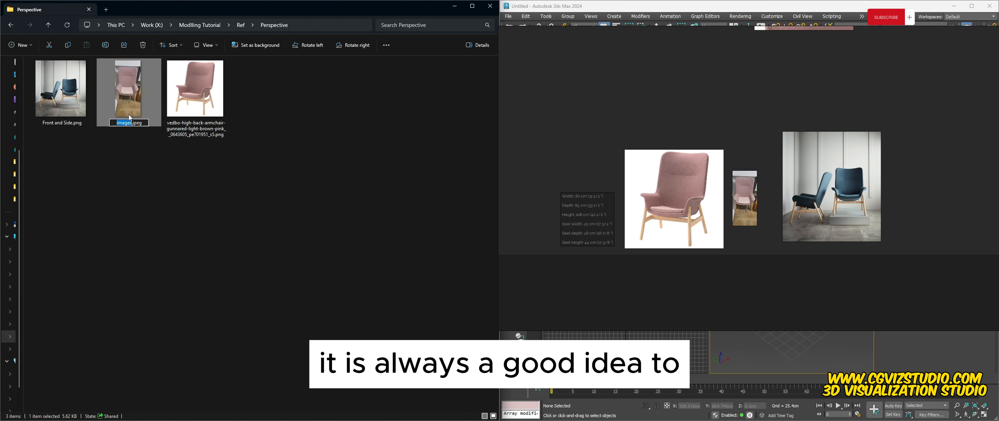
text(Top)
key(Return)
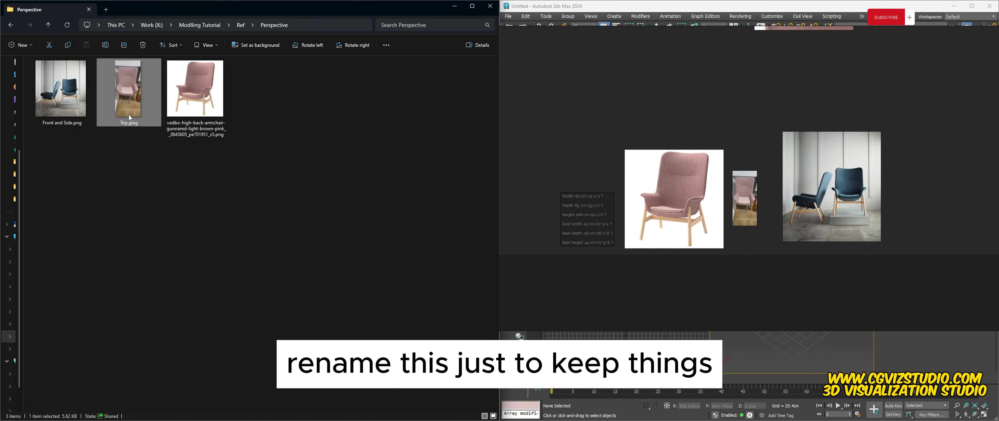
- Rename the full pink armchair image on white in the Perspective folder as Perspective and enlarge the thumbnails
click(205, 113)
click(204, 113)
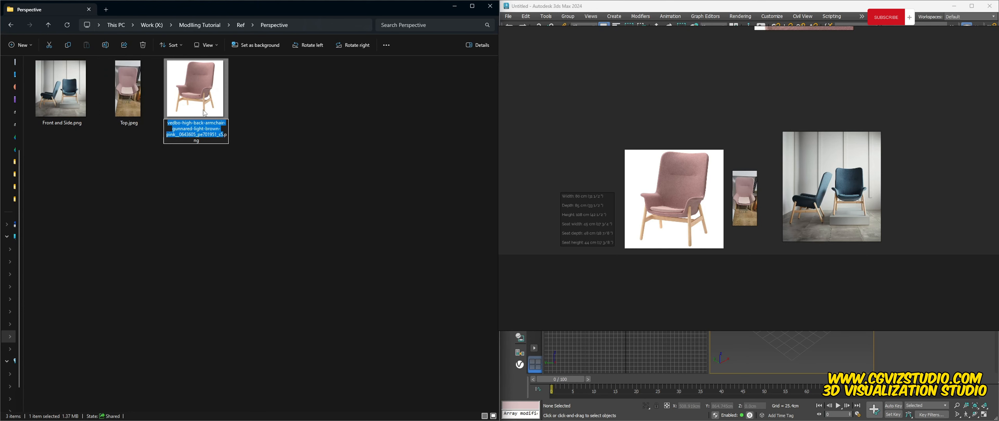
text(Pe)
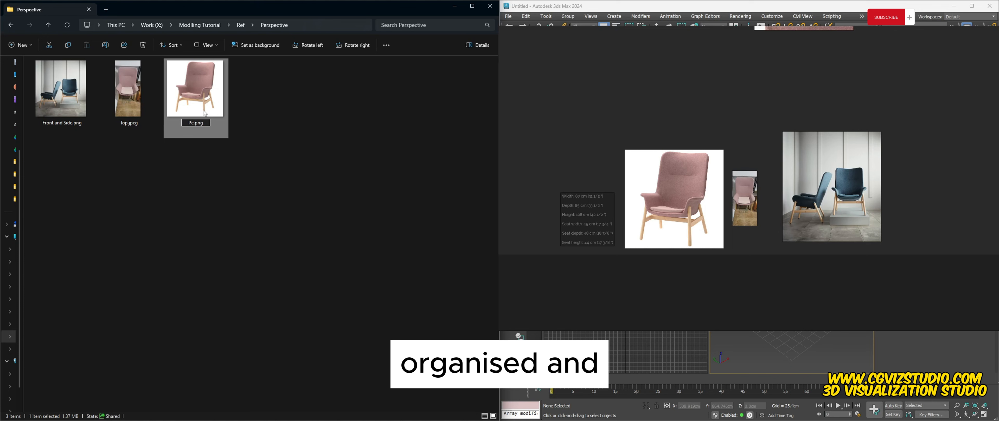
text(rspective)
key(Return)
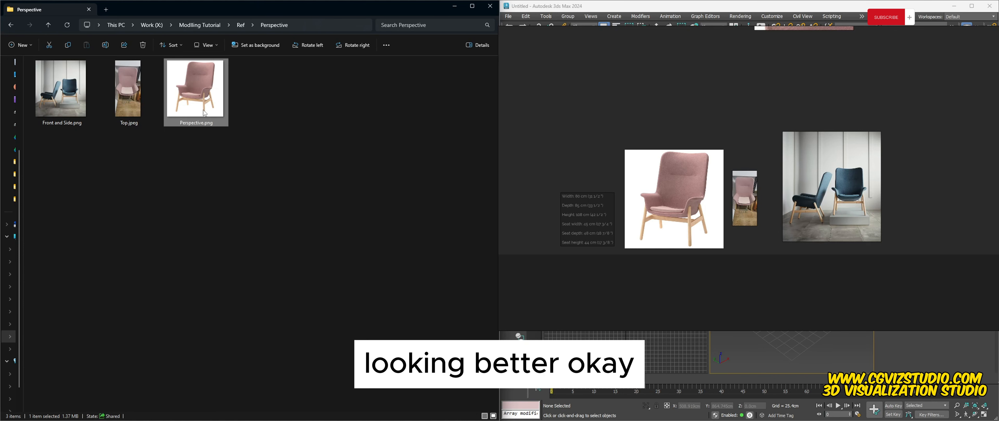
click(215, 223)
ctrl+scroll(138, 143, up, 1)
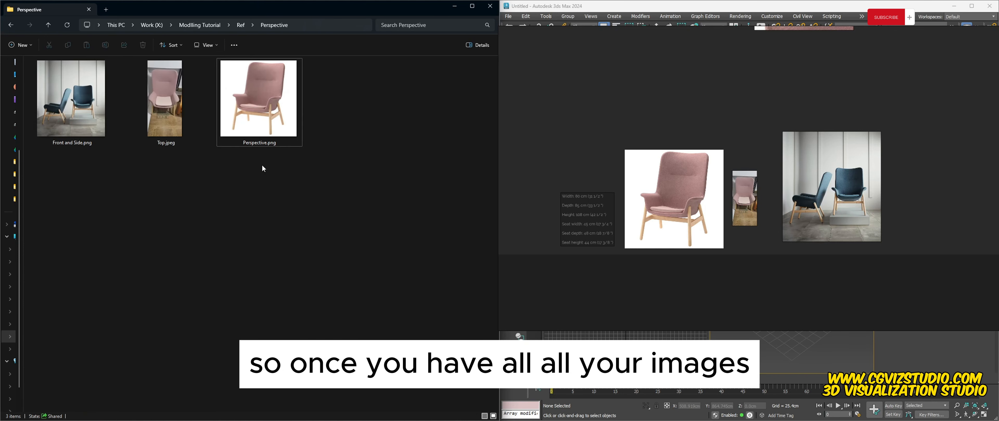
- Review the three sorted images, check the contents of the parent Ref folder and reopen the Perspective folder
drag(347, 212, 46, 101)
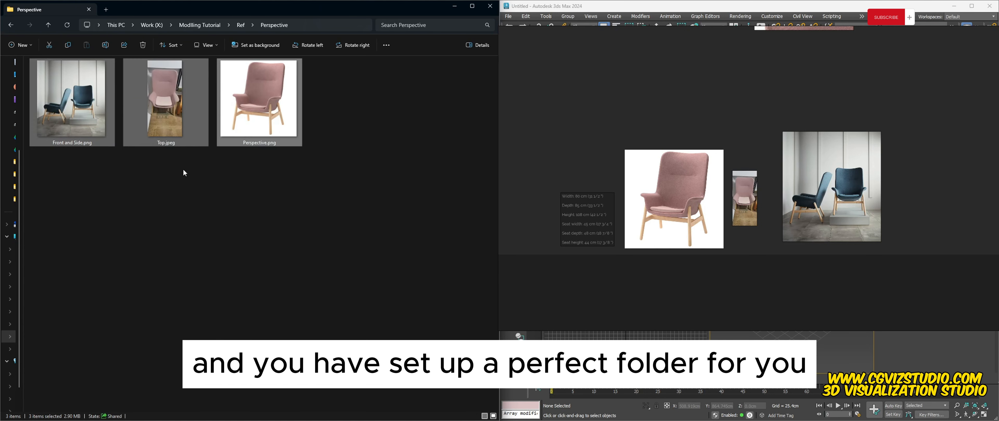
click(240, 24)
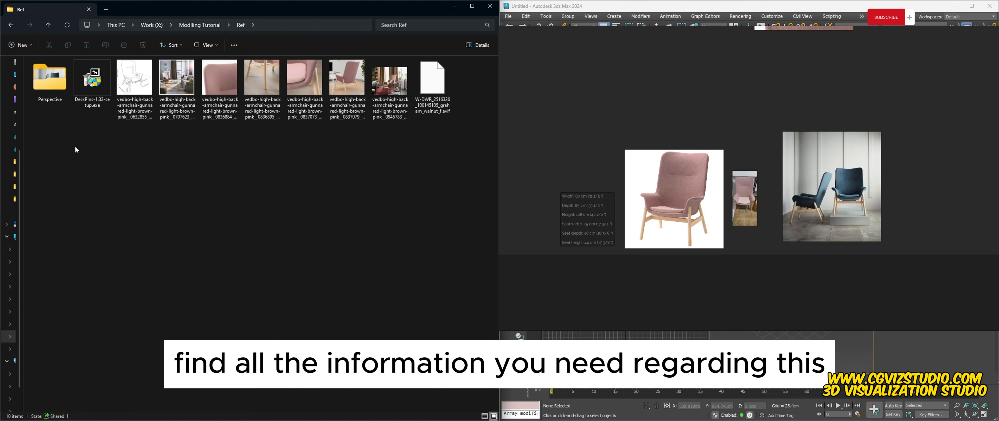
click(110, 90)
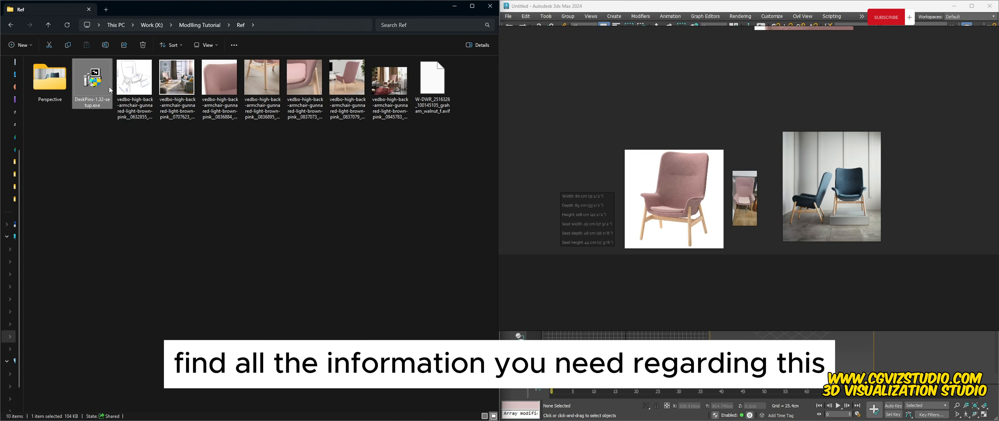
double_click(50, 78)
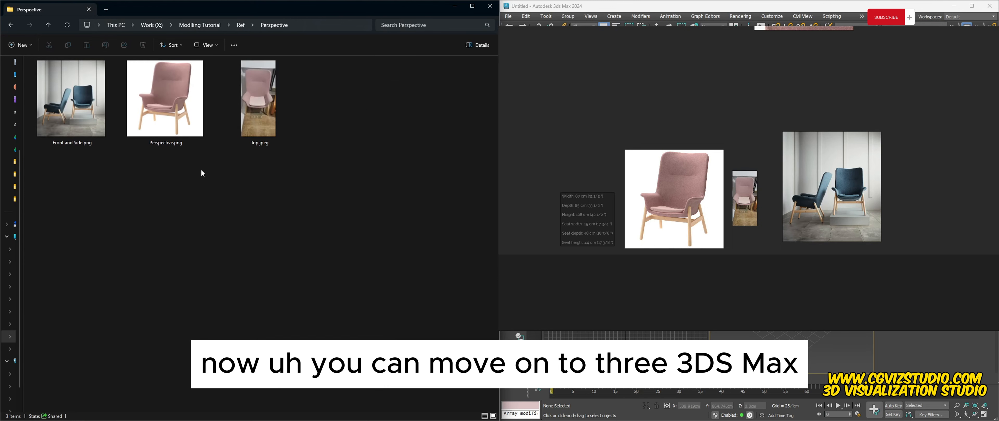
- Clear the PureRef board out of the way and switch to 3ds Max
right_drag(638, 93, 514, 420)
click(772, 194)
click(780, 289)
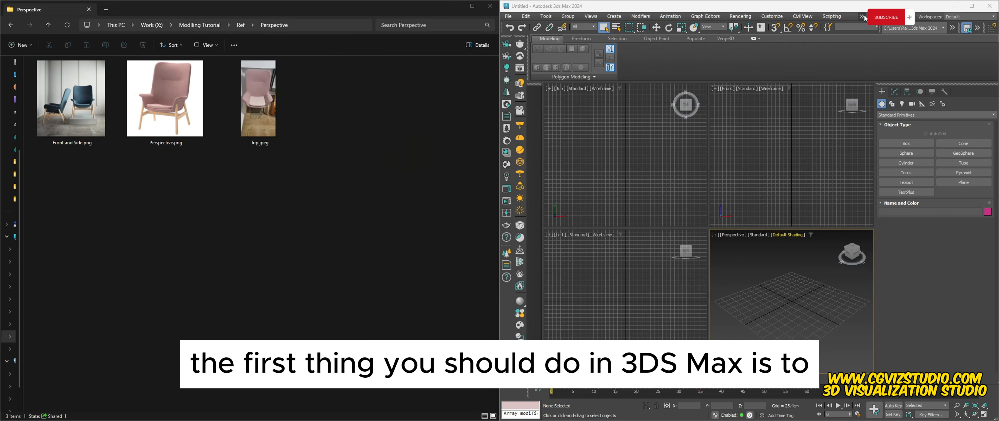
- Set the system unit scale to 1 unit = 1.0 centimeters, keeping the metric display unit in centimeters
click(861, 16)
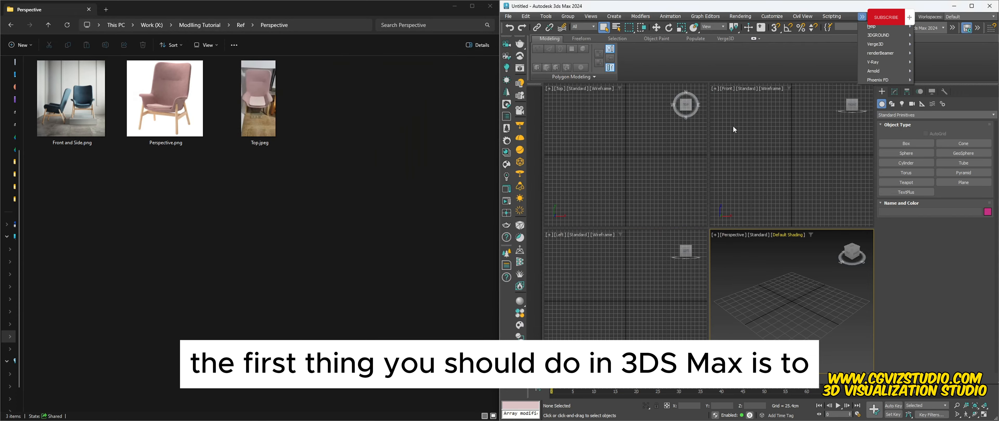
click(265, 14)
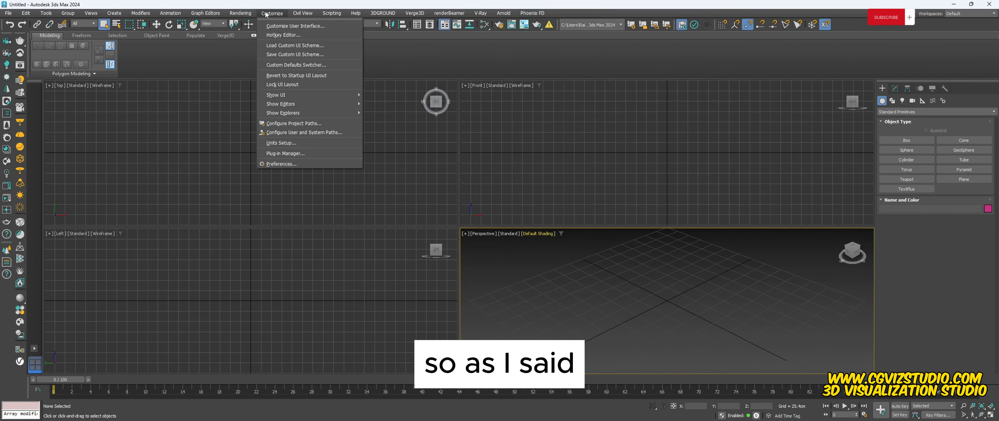
click(290, 143)
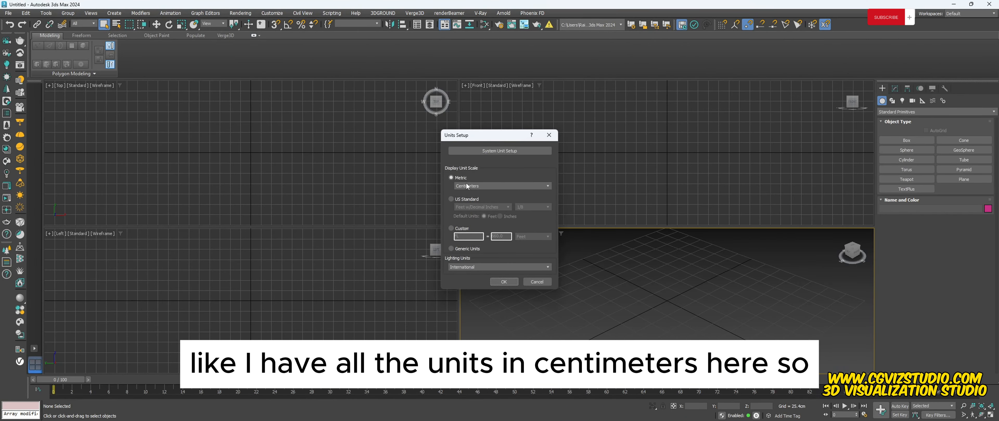
click(475, 151)
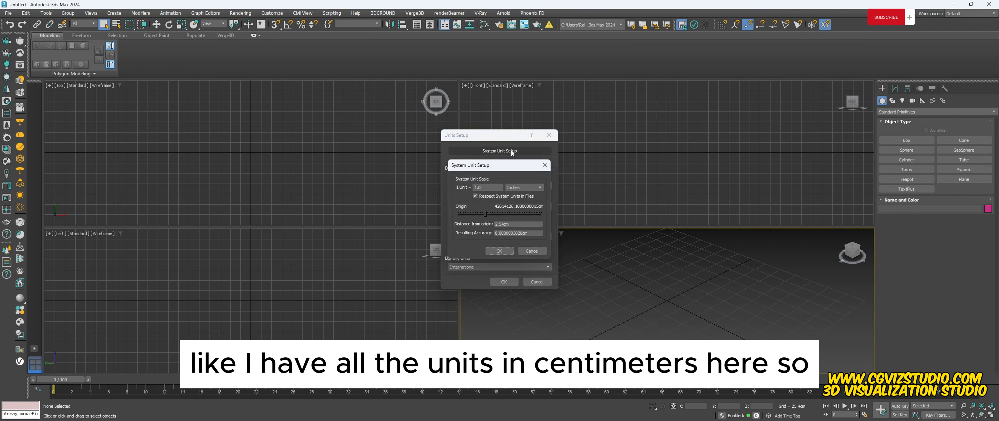
click(520, 188)
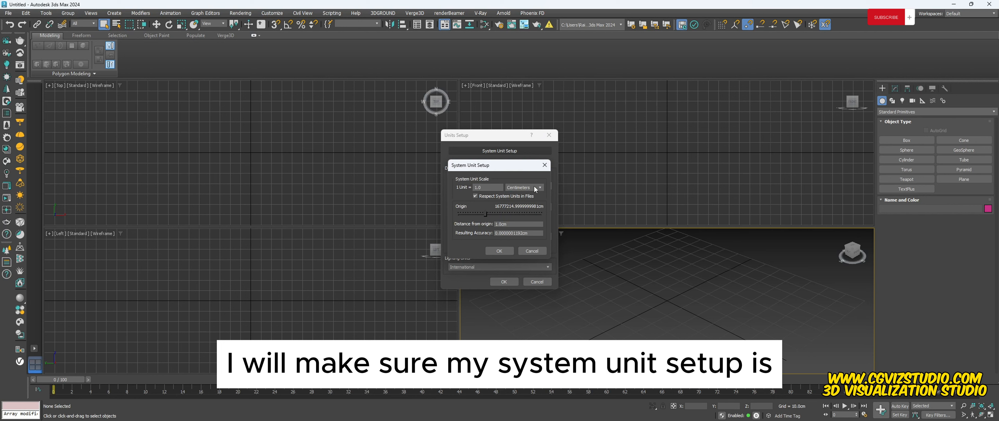
click(497, 251)
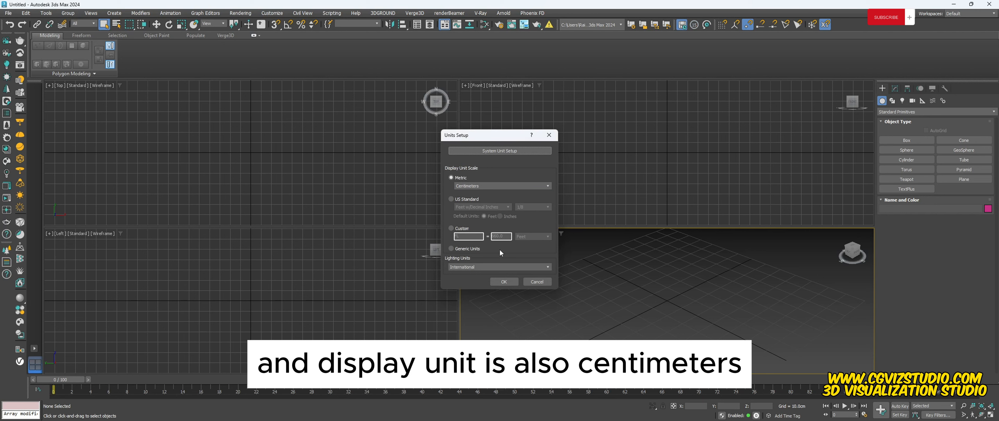
click(505, 281)
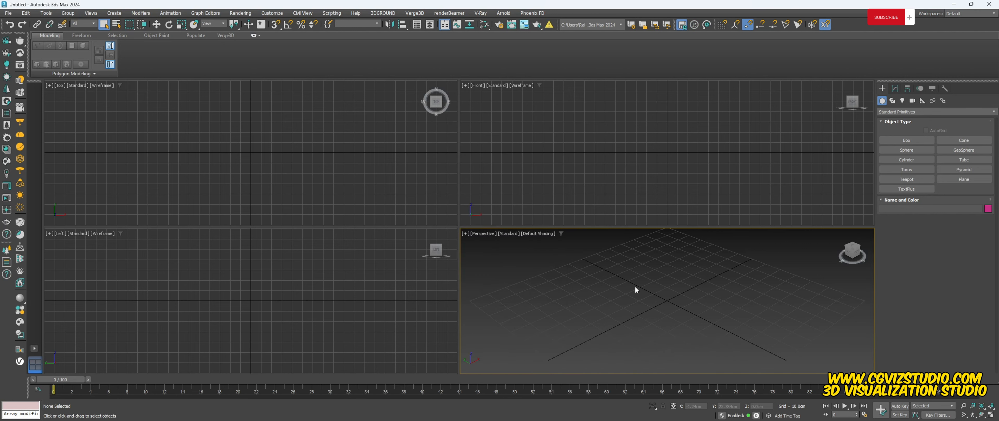
- Maximise the Perspective viewport, create a plane about 90 by 83 cm on the ground, and hide the grid
key(alt+w)
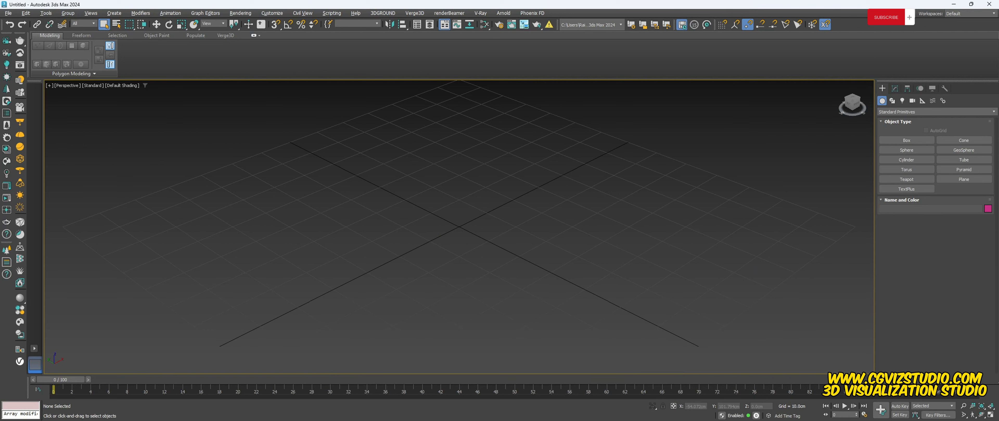
click(963, 180)
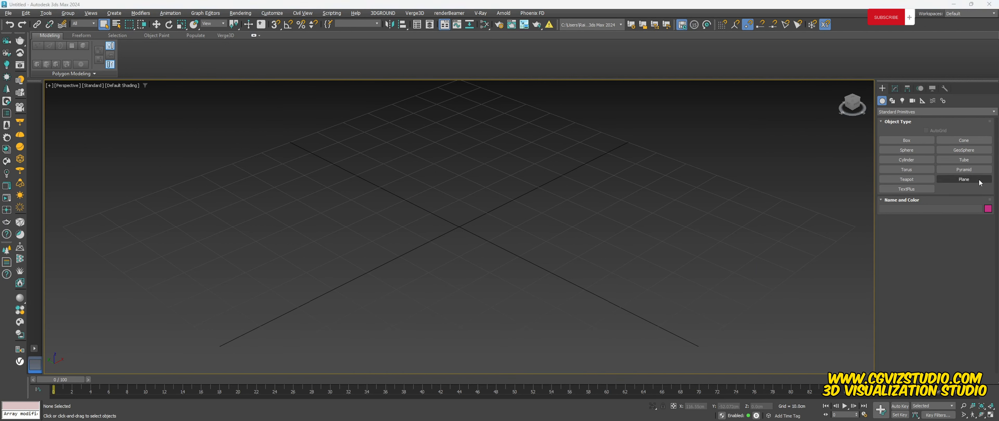
drag(447, 113, 466, 352)
right_click(491, 246)
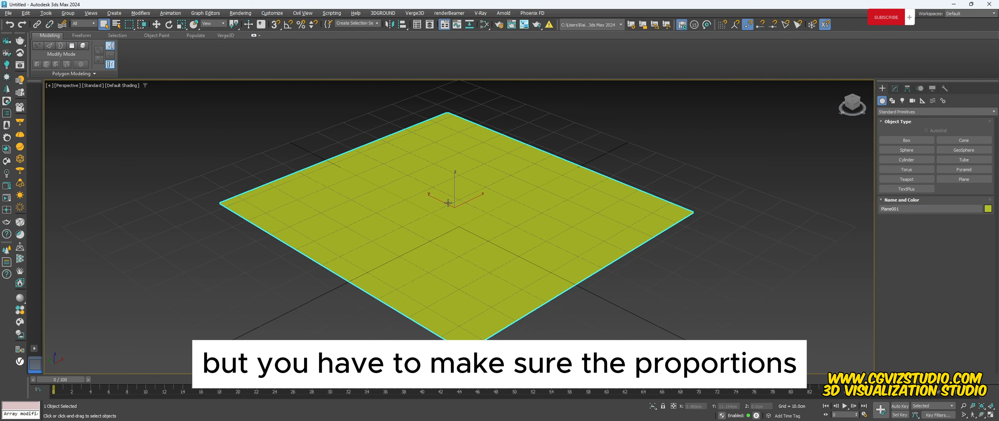
key(w)
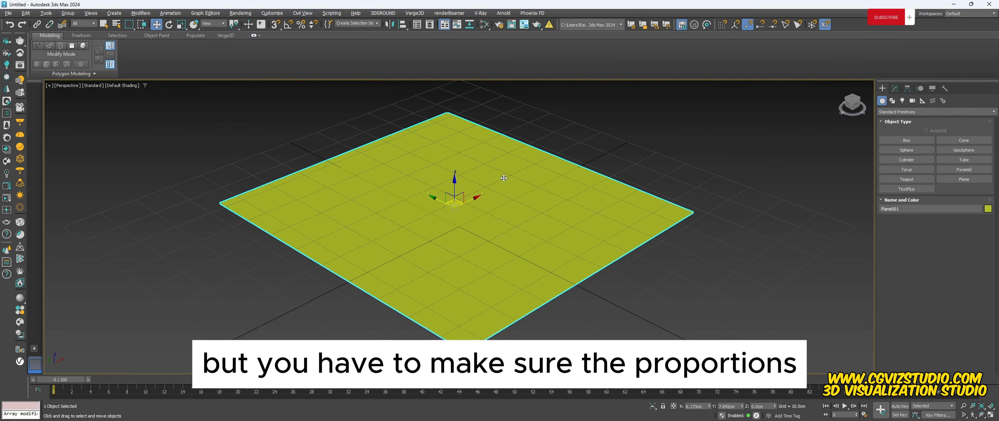
alt+middle_drag(477, 191, 496, 196)
key(g)
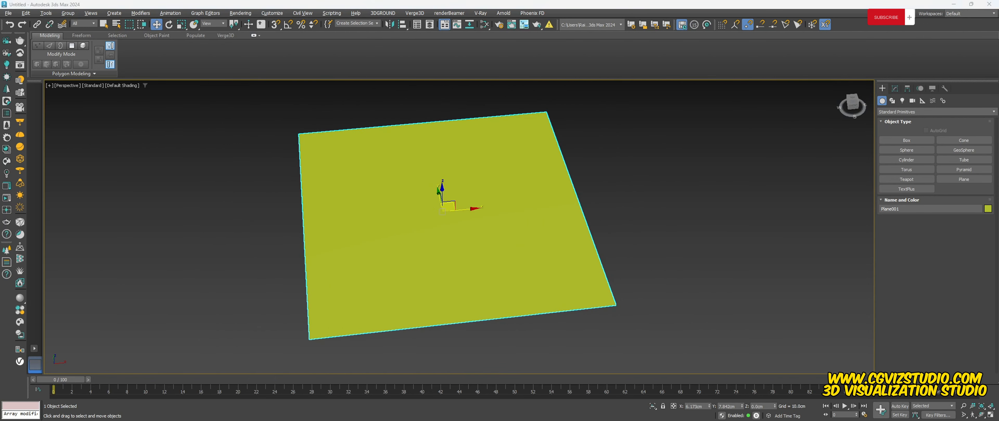
- Switch to File Explorer and check the pixel dimensions of Perspective.png
key(alt+Tab)
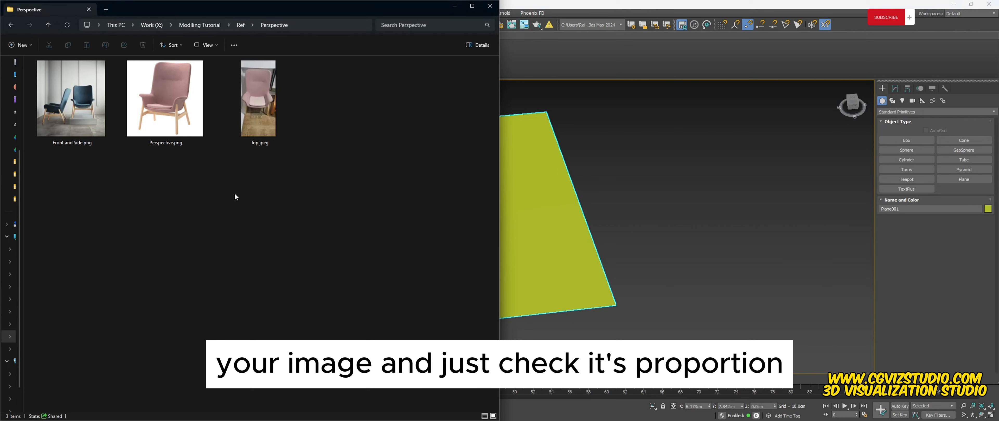
click(154, 104)
right_click(153, 103)
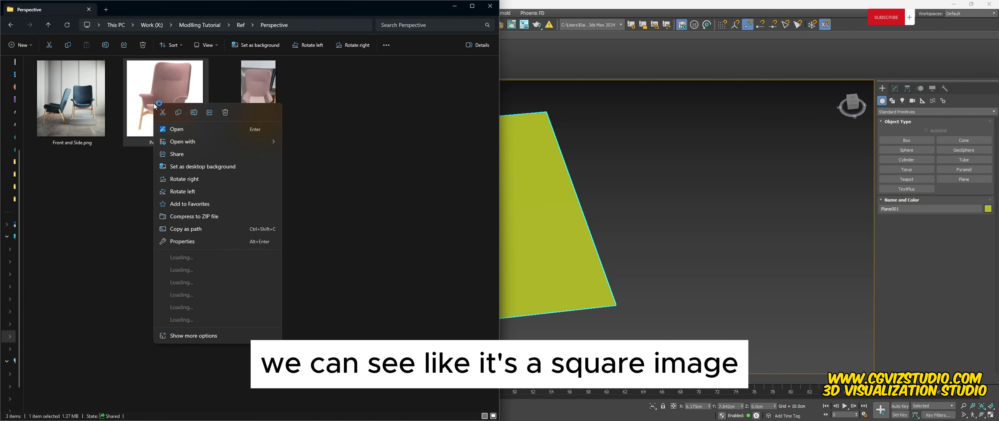
click(129, 206)
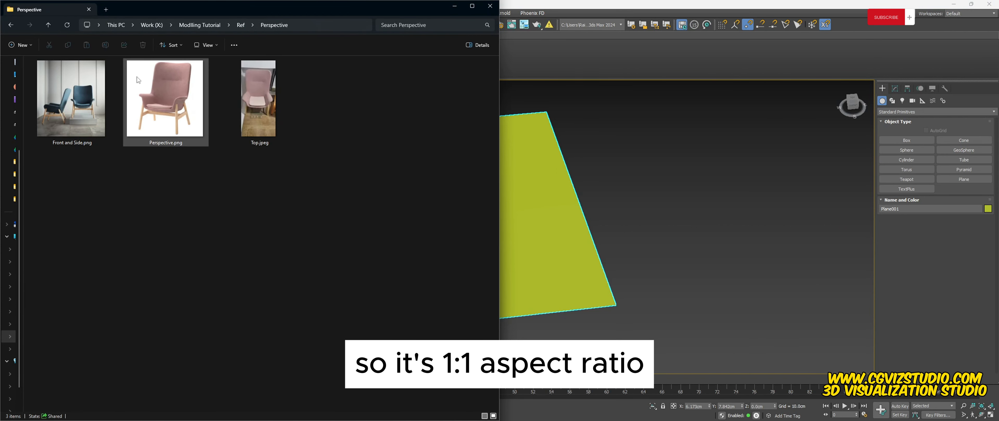
mouse_move(190, 132)
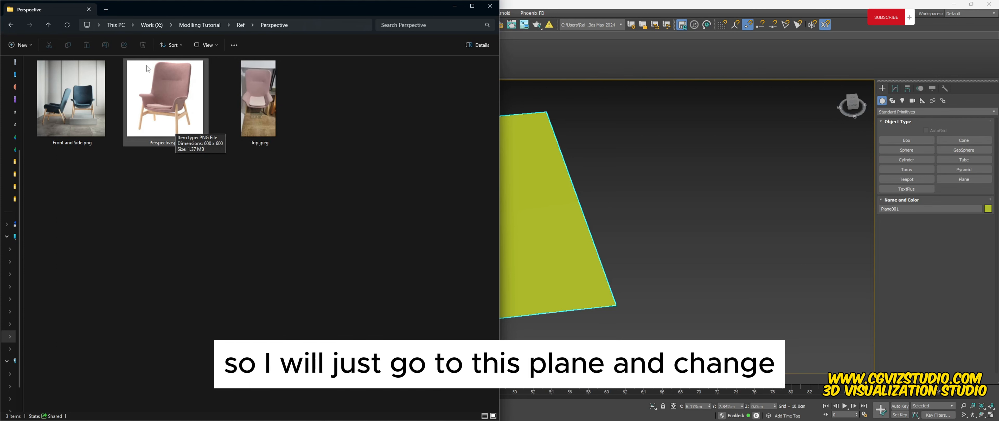
- Return to 3ds Max and set the plane's length and width to 100 cm each
click(709, 194)
click(437, 186)
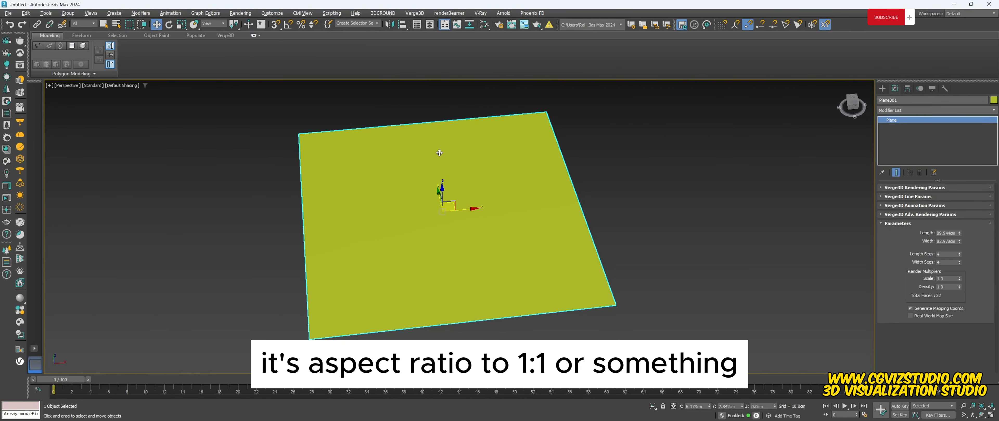
click(944, 233)
text(100)
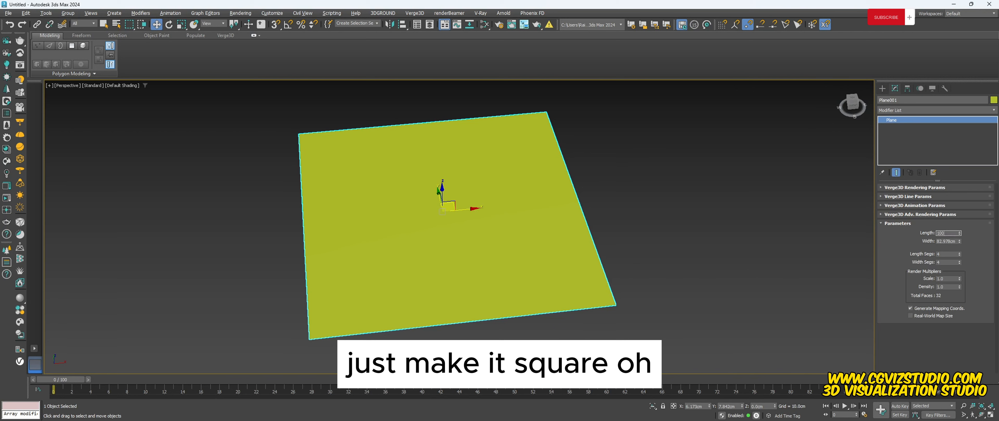
key(Tab)
text(100)
key(Return)
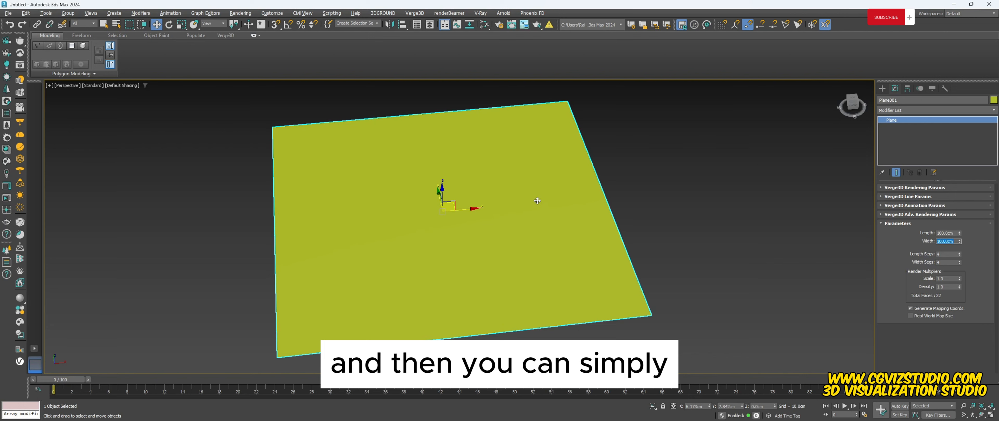
- Apply Perspective.png from the File Explorer folder to the square plane as its texture
middle_drag(538, 199, 579, 181)
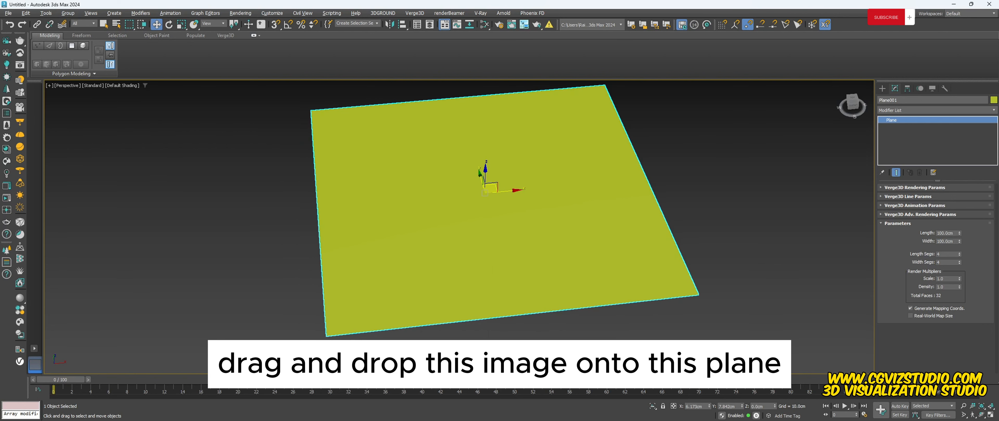
key(alt+Tab)
drag(166, 100, 596, 191)
middle_drag(572, 202, 640, 211)
scroll(641, 211, down, 5)
scroll(631, 202, up, 1)
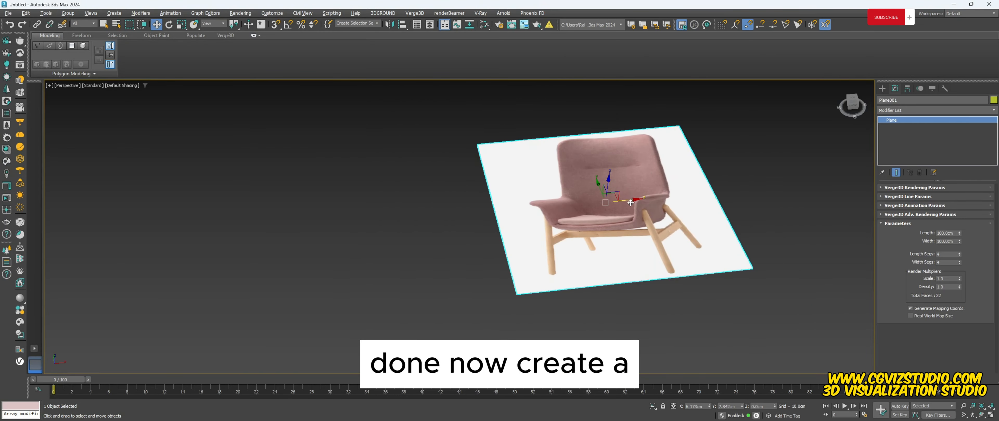
- Move the textured plane along X to about 116 cm and create a second plane in the freed space beside it
drag(630, 203, 539, 202)
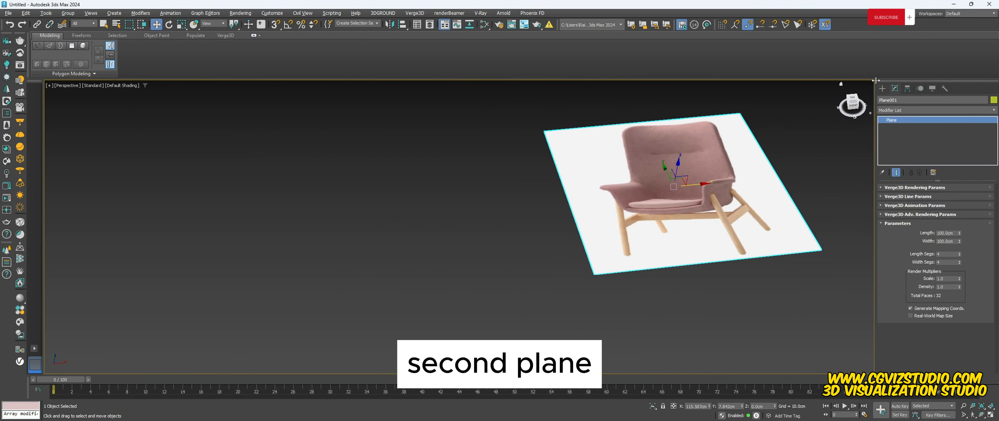
click(881, 88)
click(963, 179)
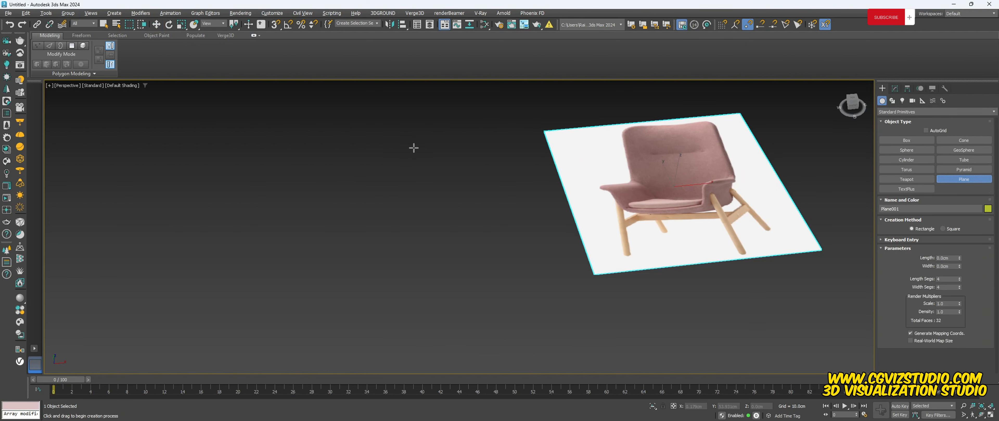
drag(414, 148, 248, 299)
right_click(196, 281)
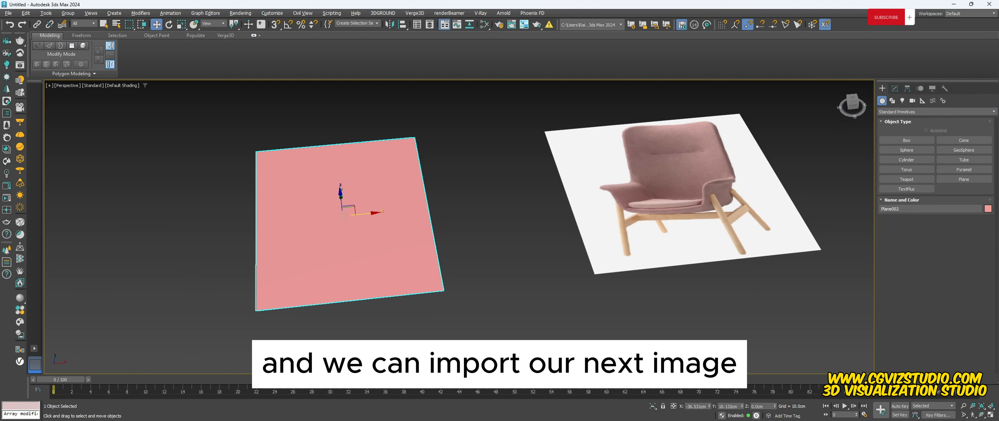
- Switch to File Explorer and check the pixel dimensions of Top.jpeg in its file properties
key(alt+Tab)
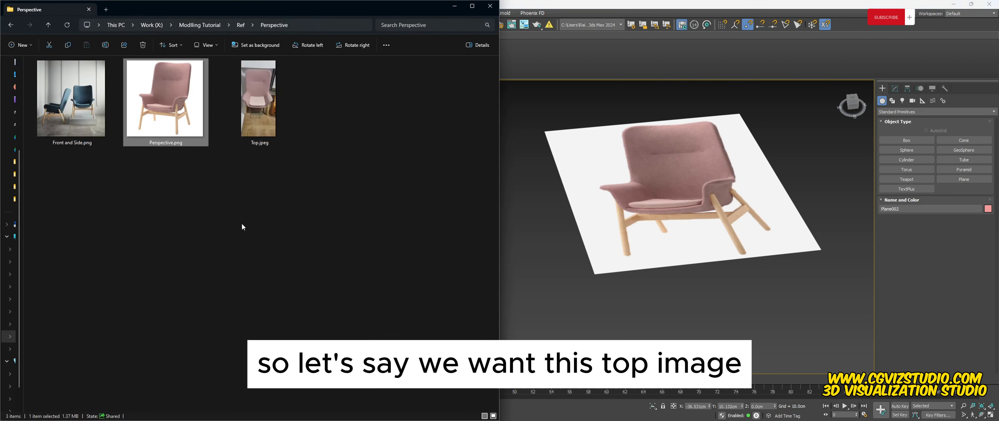
click(241, 223)
click(264, 123)
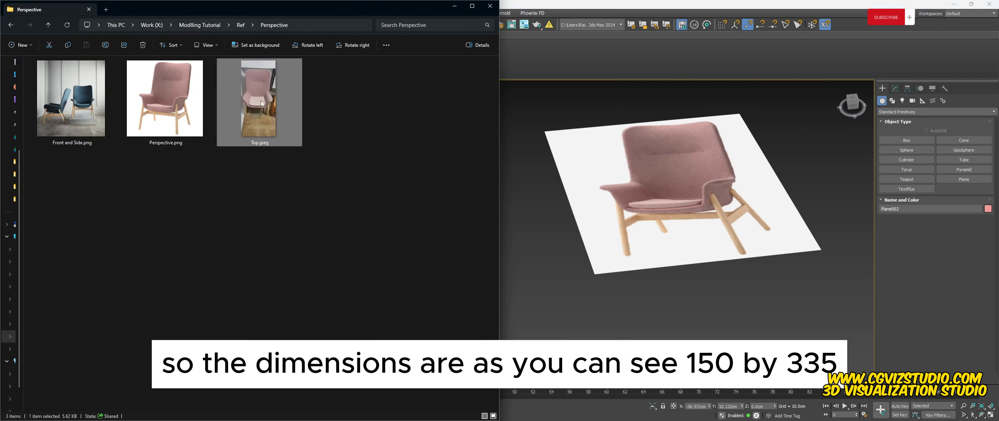
mouse_move(256, 121)
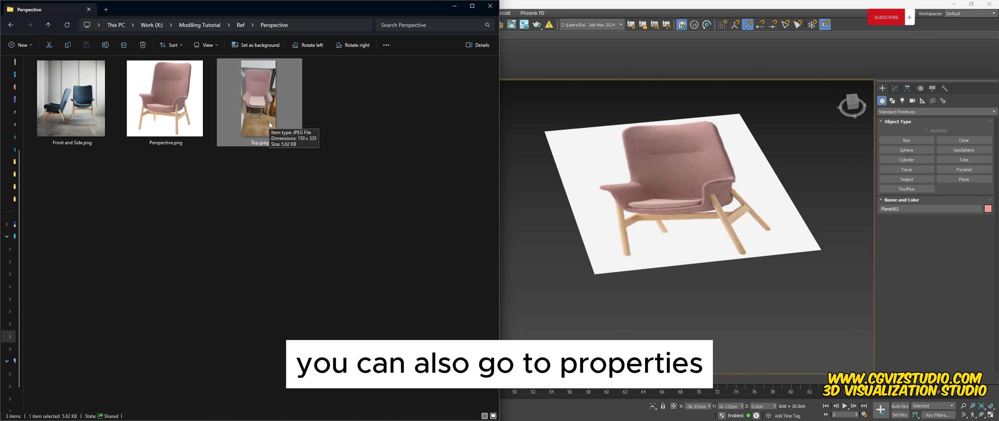
right_click(269, 121)
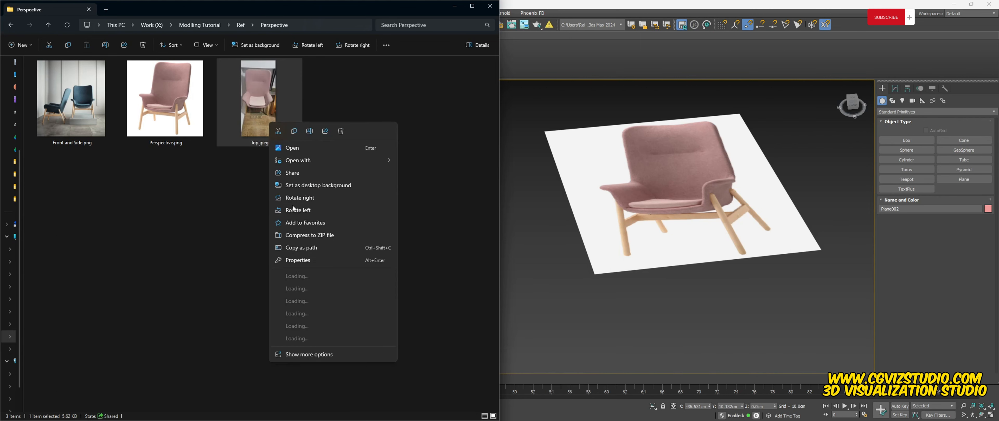
click(311, 352)
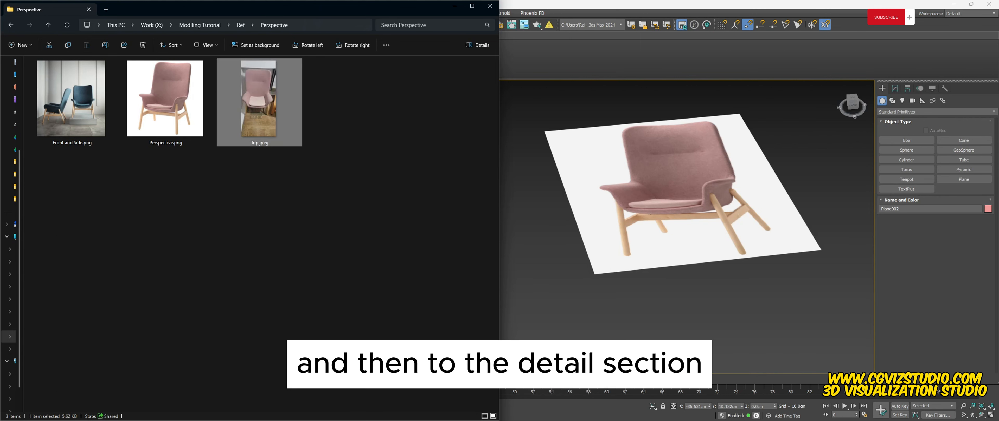
click(294, 378)
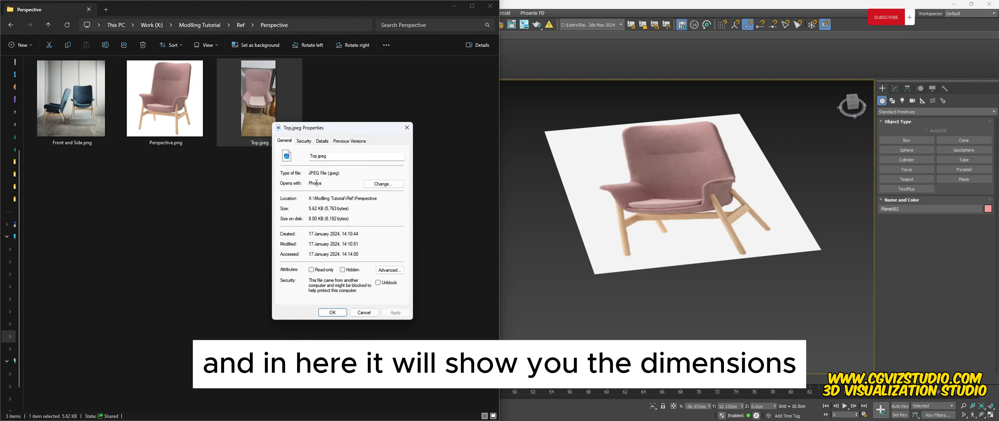
click(323, 142)
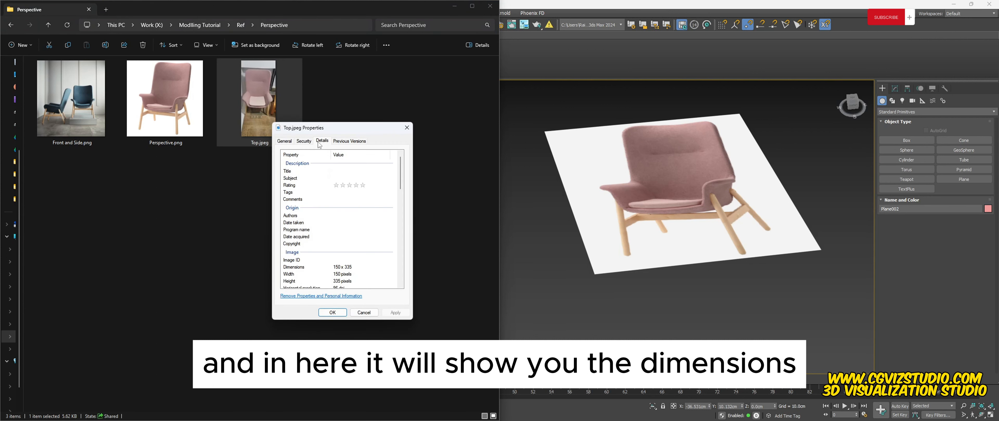
click(297, 270)
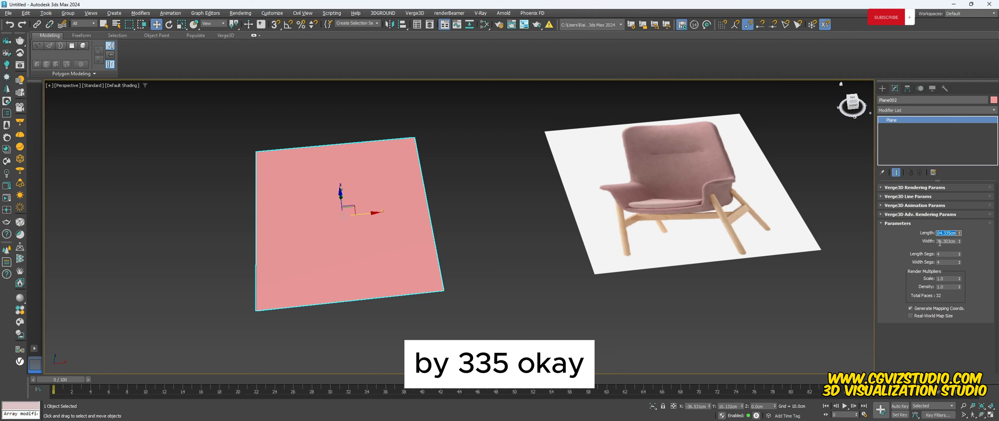
- Set the second plane's width to 150 cm and its length to 335 cm in 3ds Max
double_click(943, 241)
text(150)
key(Return)
double_click(946, 232)
text(3)
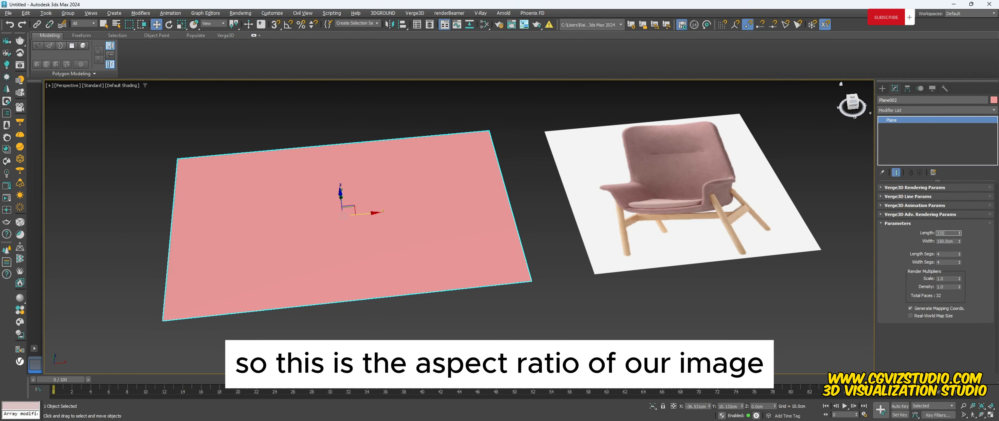
text(35)
key(Return)
scroll(428, 155, down, 3)
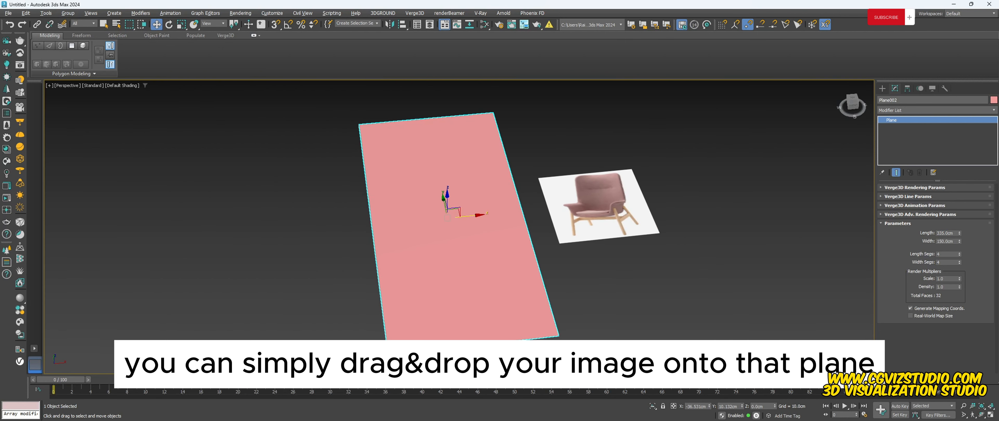
- Apply Top.jpeg from the File Explorer folder to the 150 by 335 cm plane as its texture
drag(0, 207, 637, 261)
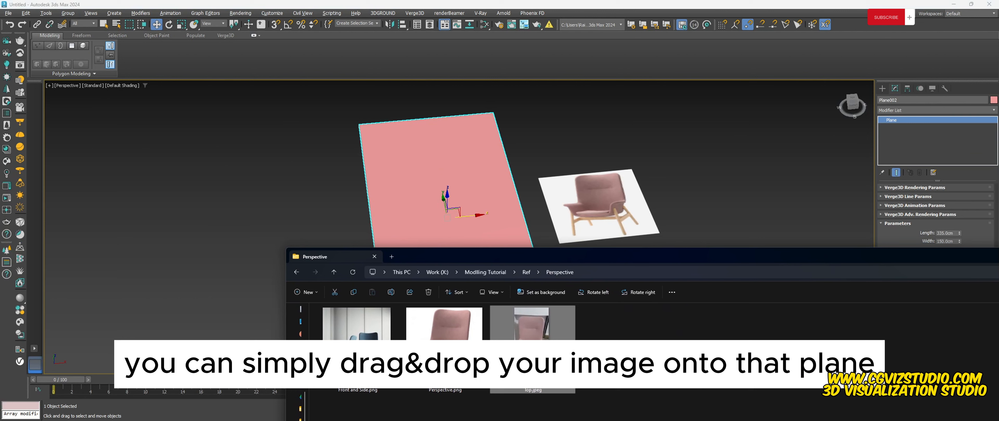
drag(532, 324, 456, 178)
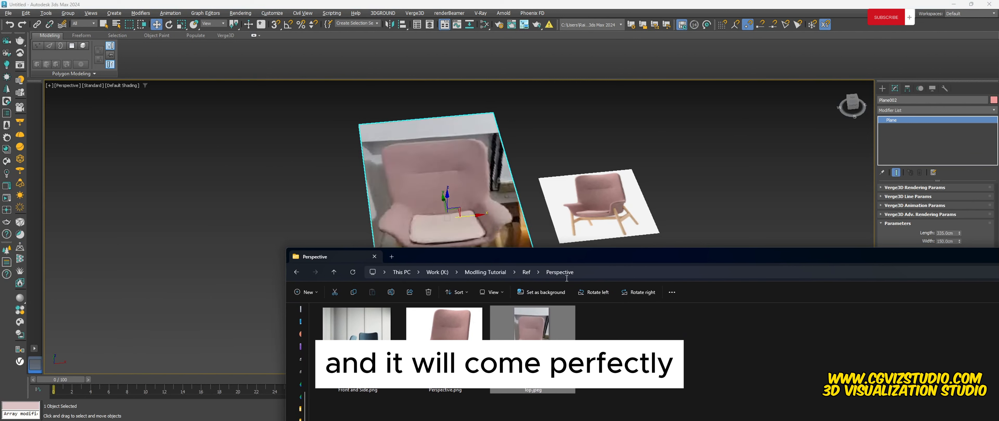
scroll(526, 170, down, 5)
scroll(524, 173, up, 5)
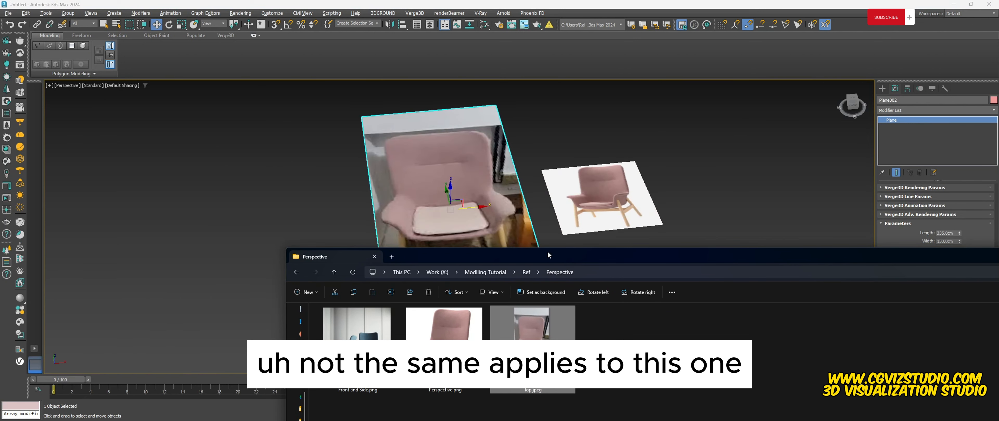
- Move the File Explorer window out of the way and create a third plane in the free space beside the Top.jpeg plane
click(368, 359)
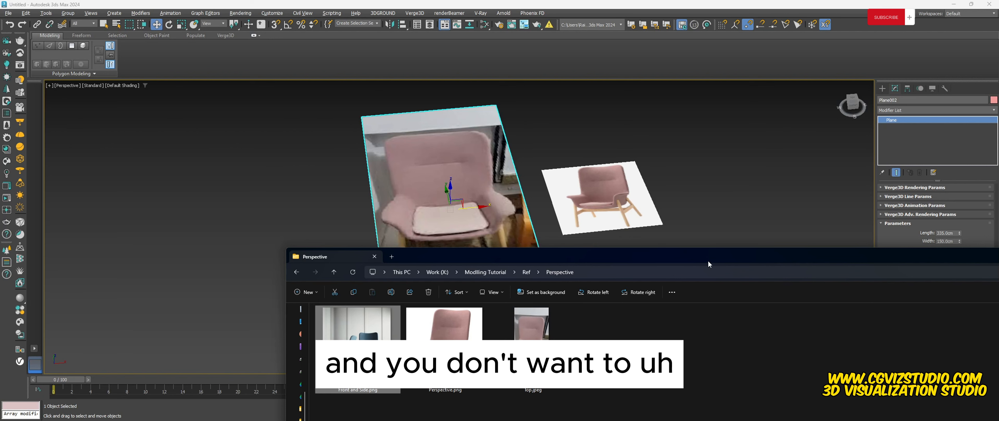
drag(603, 259, 92, 249)
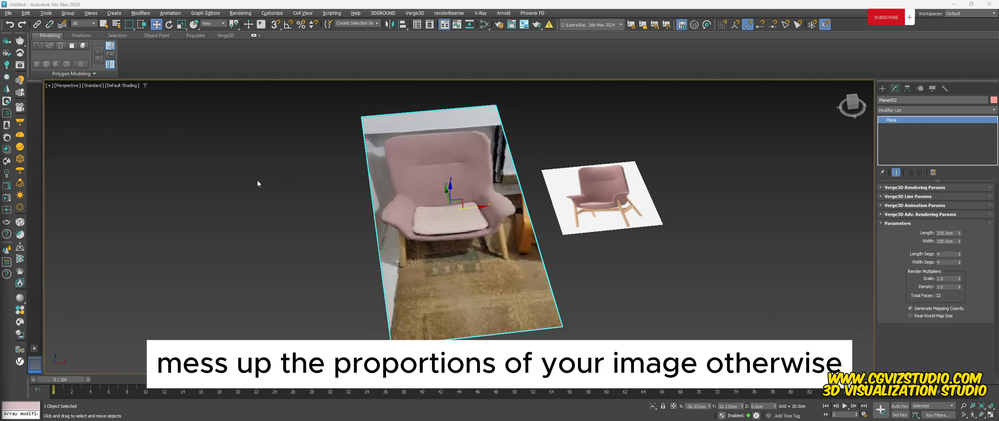
middle_drag(257, 180, 332, 164)
click(332, 165)
click(883, 89)
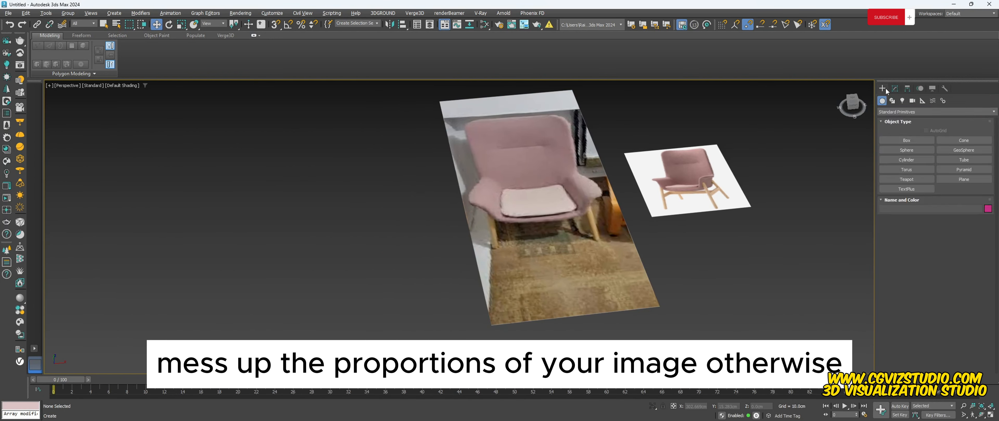
click(964, 179)
drag(349, 157, 193, 339)
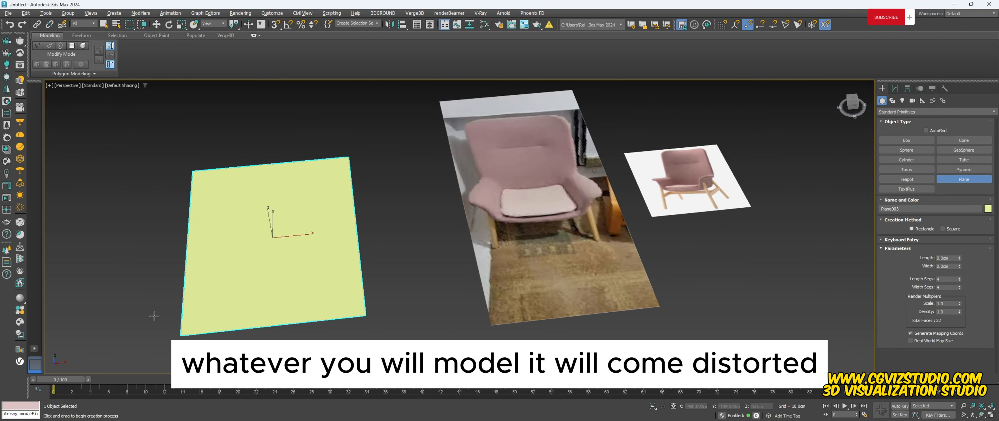
middle_drag(215, 254, 306, 252)
right_click(310, 255)
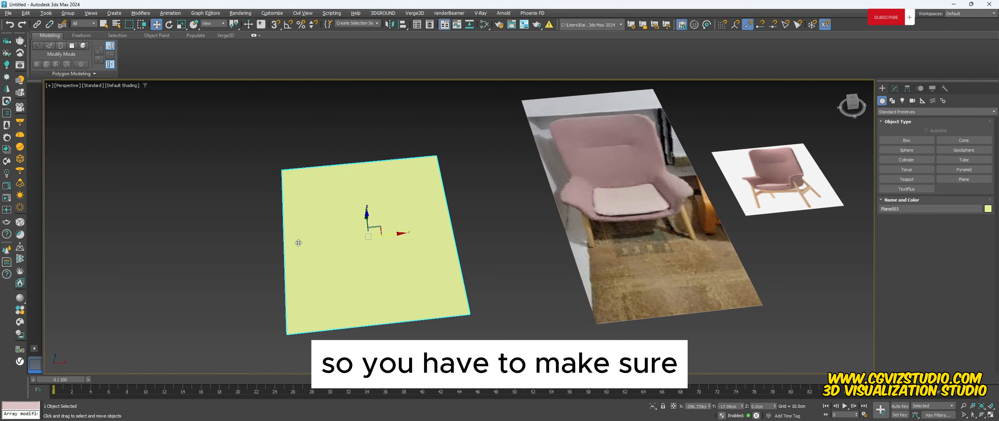
- Check the dimensions of Front and Side.png and set the third plane's width to 596 cm and length to 667 cm
key(super+e)
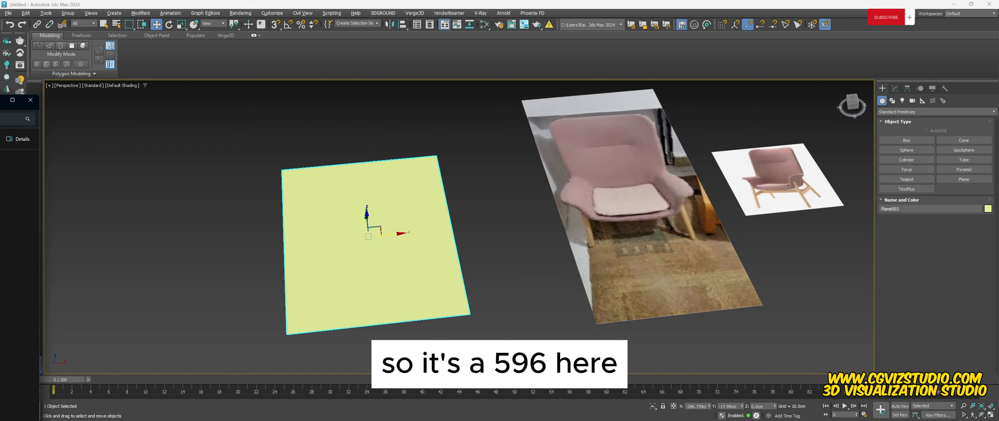
click(894, 89)
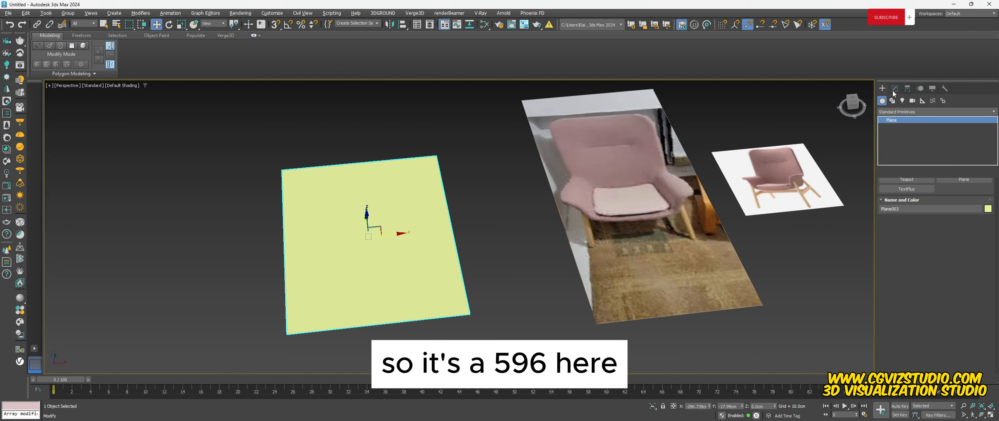
double_click(948, 242)
text(596.0cm)
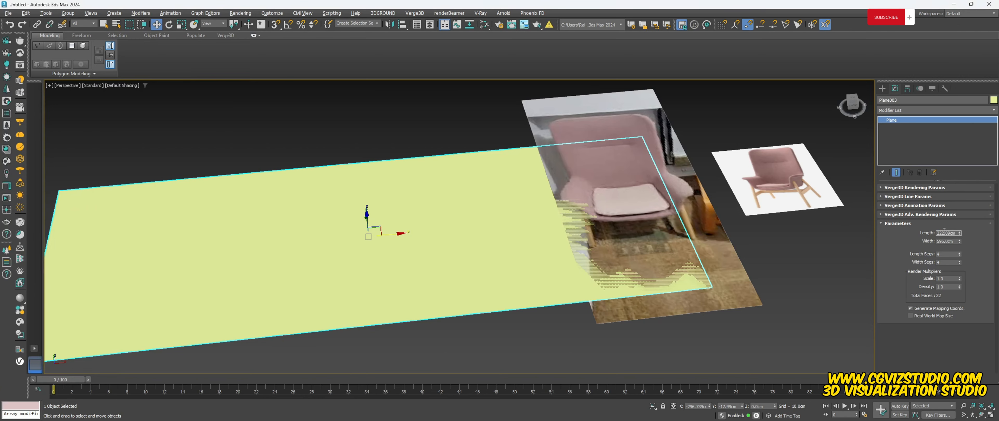
double_click(948, 233)
text(667)
key(Return)
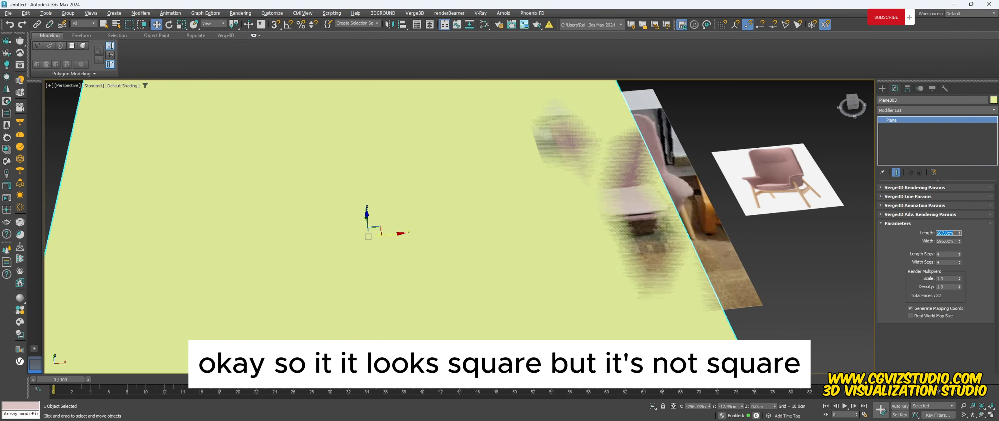
- Move the enlarged plane along X to about -473 cm so it clears the other image planes
scroll(479, 261, down, 5)
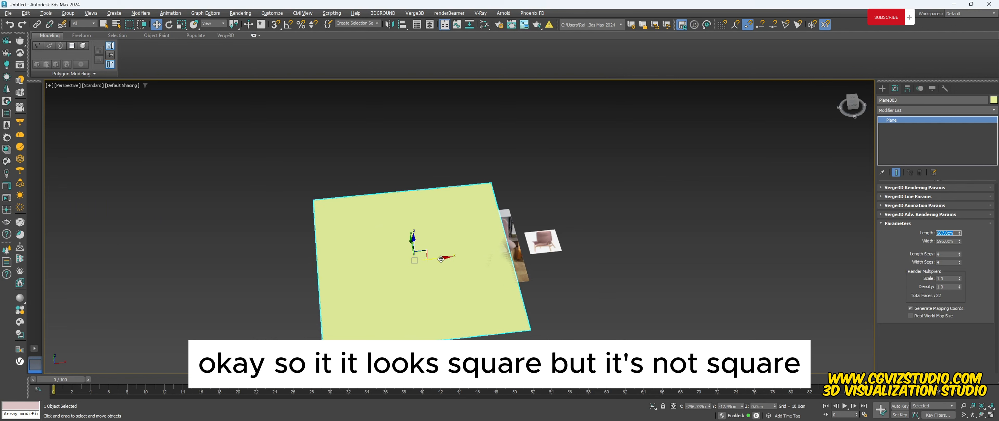
drag(440, 257, 394, 262)
middle_drag(408, 253, 442, 218)
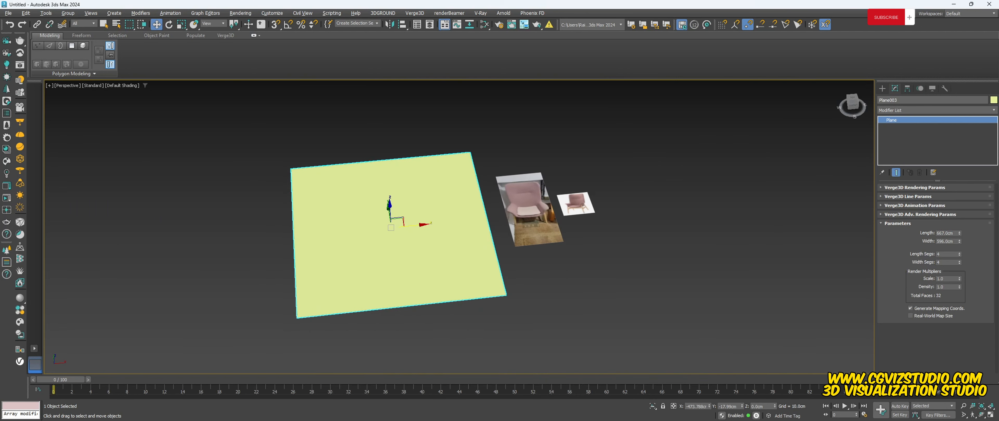
- Apply Front and Side.png from the File Explorer folder to the 596 by 667 cm plane as its texture
key(alt+Tab)
drag(0, 249, 390, 212)
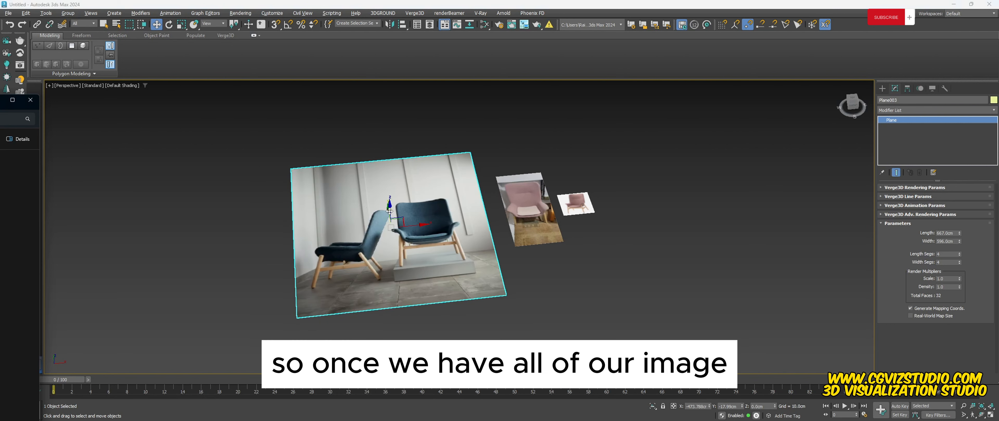
scroll(391, 212, up, 2)
scroll(391, 213, down, 1)
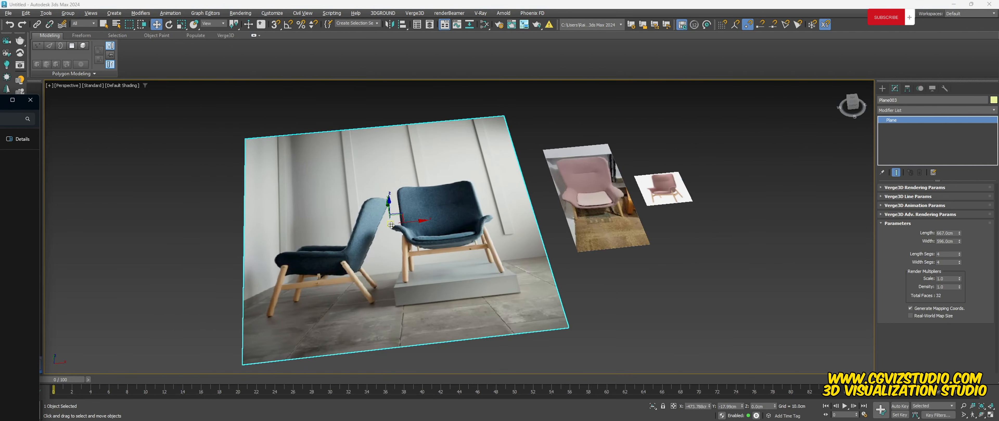
middle_drag(717, 137, 694, 133)
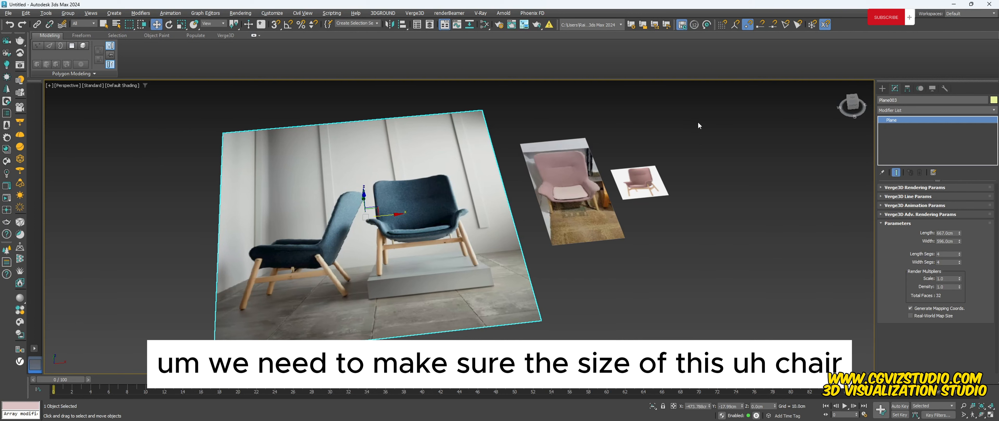
- Select the three image planes, bring up the reference board and narrow its window to an enlarged view of the chair's dimension list
drag(697, 122, 185, 312)
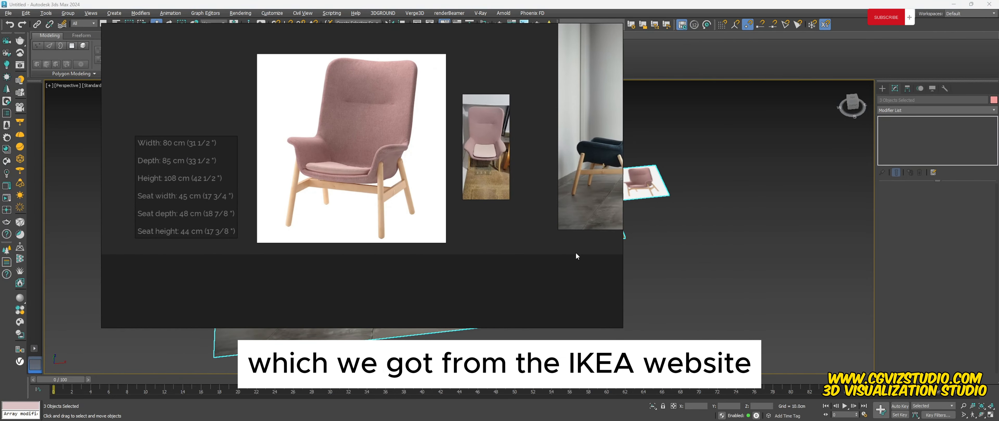
drag(621, 247, 248, 242)
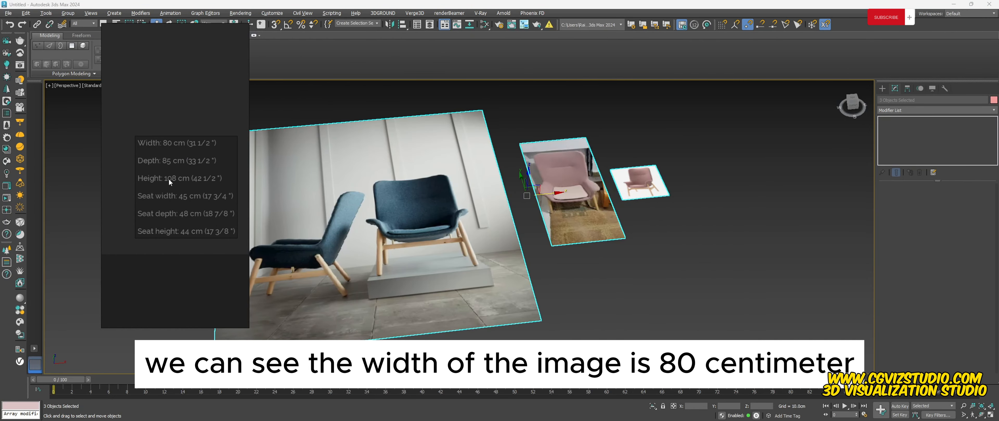
scroll(170, 182, up, 2)
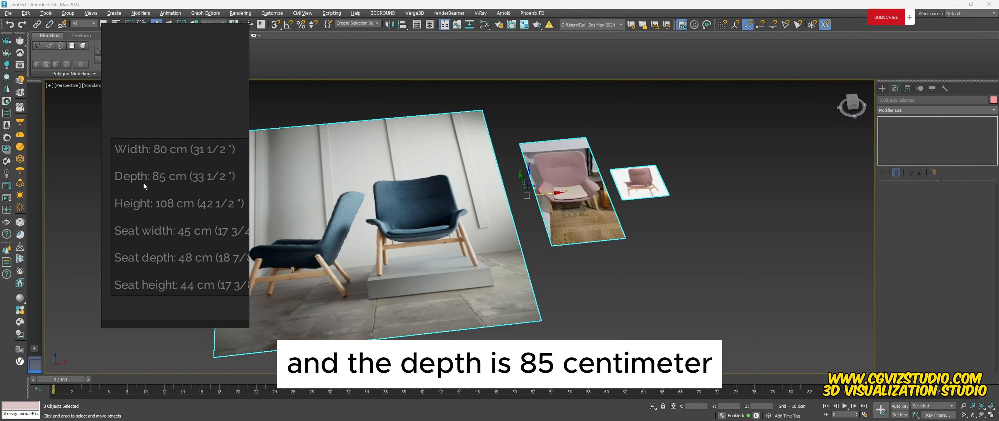
- Create a box about 145 cm long, 101 cm wide and 124 cm high near the Perspective.png plane and open its parameters
click(758, 285)
click(881, 88)
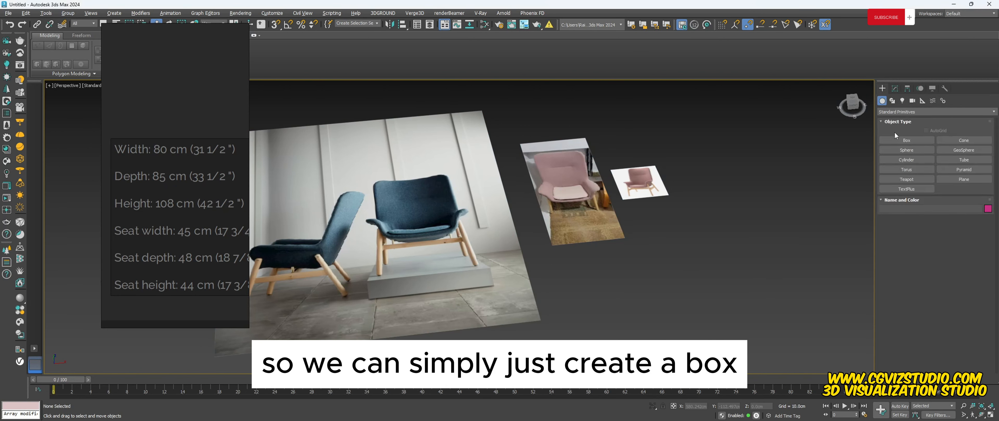
click(906, 140)
drag(672, 263, 659, 313)
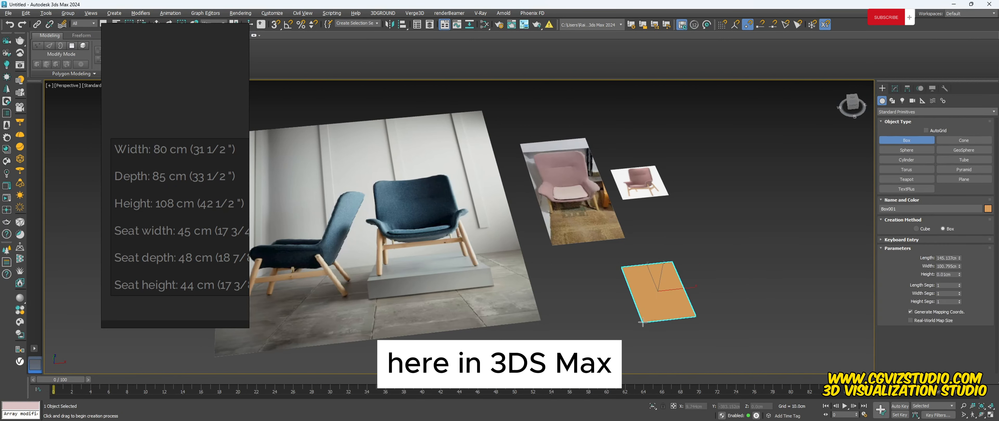
click(691, 275)
right_click(692, 274)
scroll(692, 274, up, 3)
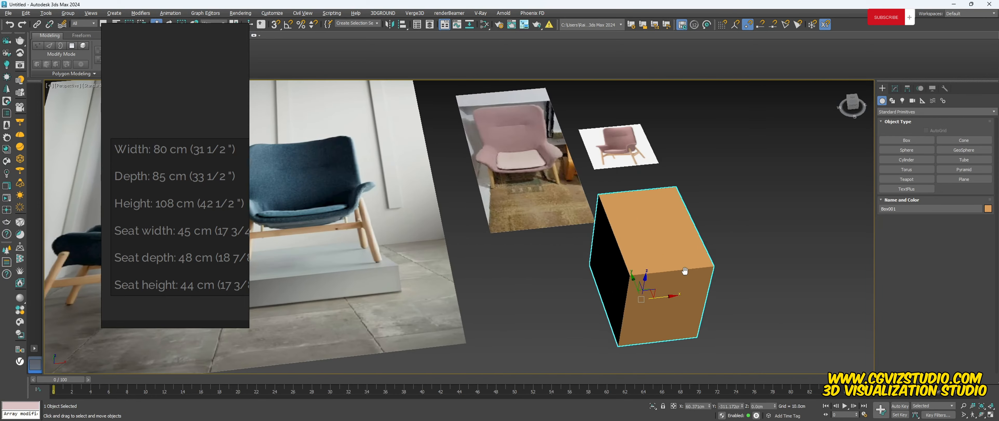
click(891, 111)
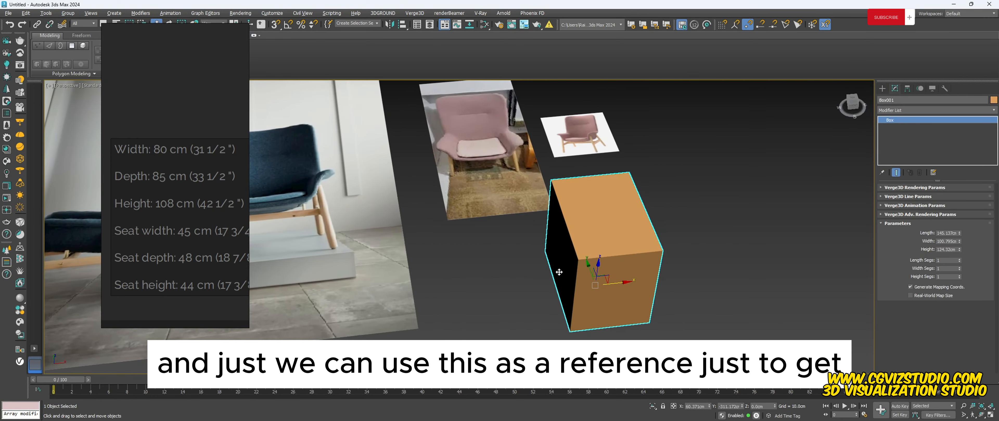
middle_drag(606, 263, 575, 263)
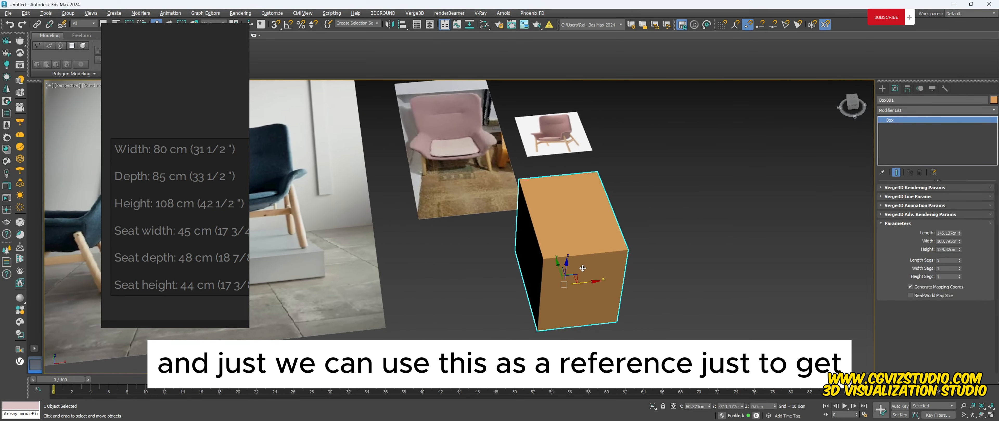
- Move the box further along X and set it to 80 cm wide, 85 cm long and 108 cm high
drag(588, 283, 643, 276)
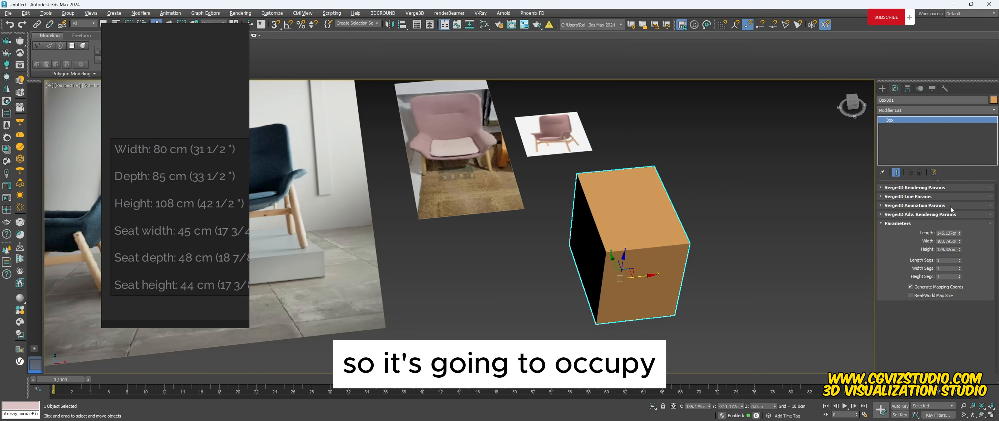
double_click(948, 242)
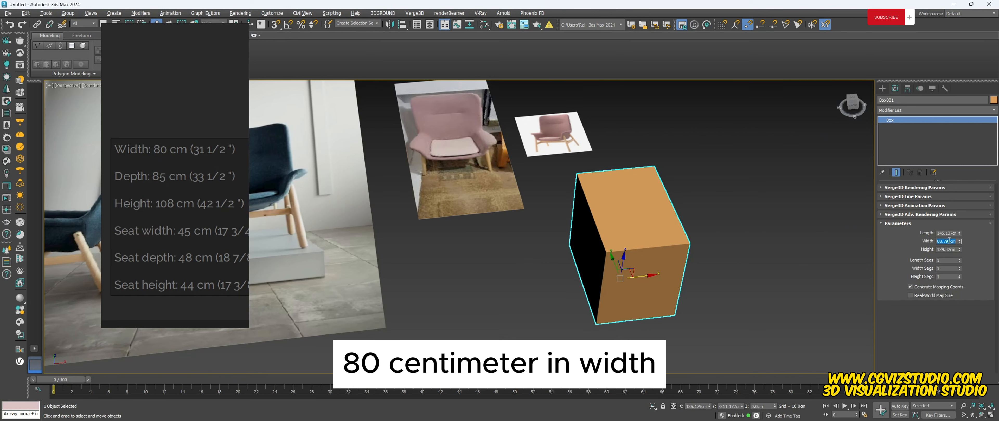
text(80)
key(Return)
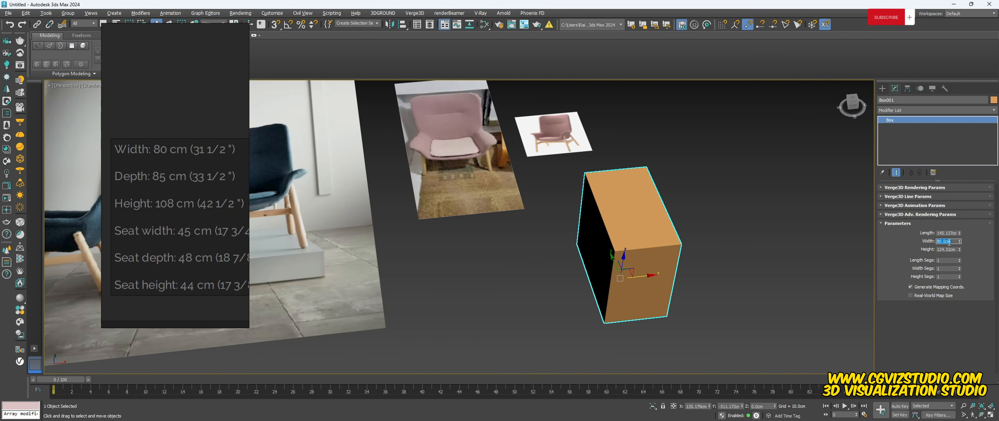
double_click(953, 233)
text(8)
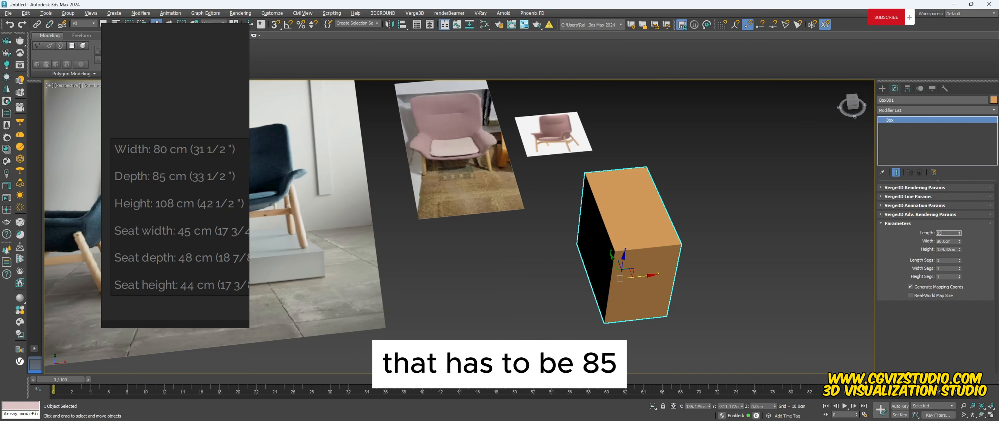
text(5)
key(Return)
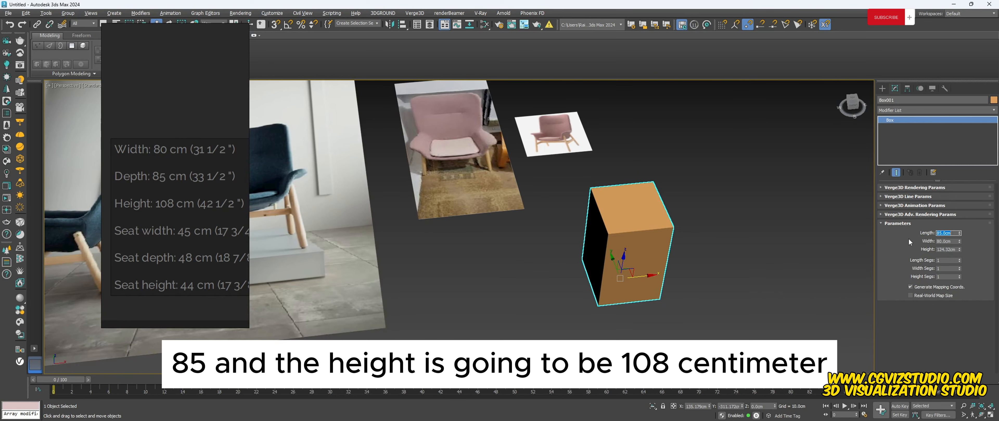
double_click(946, 249)
text(108)
key(Return)
- Place the reference box at the scene origin by resetting its X and Y positions to 0
middle_drag(637, 281, 610, 283)
drag(621, 279, 598, 292)
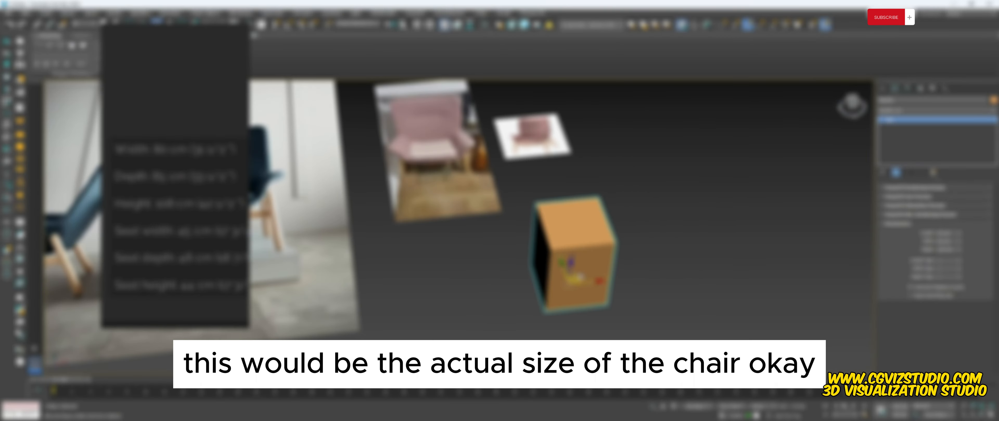
alt+middle_drag(574, 279, 510, 278)
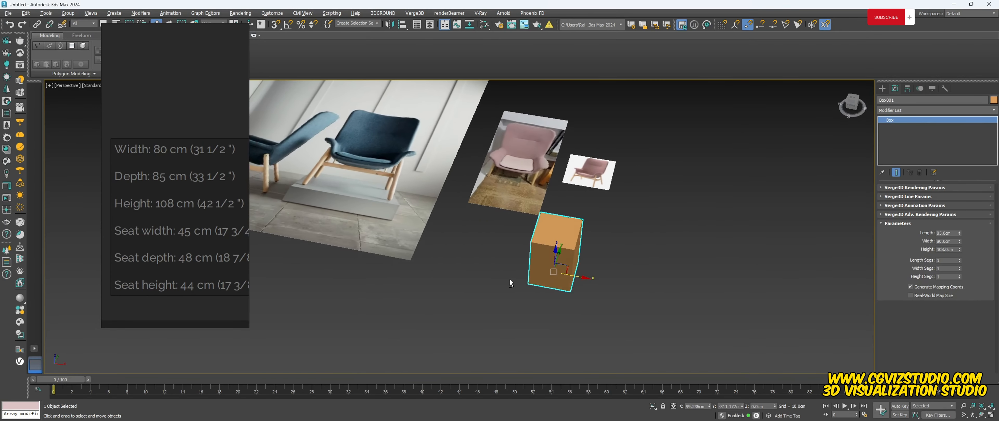
click(410, 175)
click(530, 147)
click(580, 270)
click(565, 263)
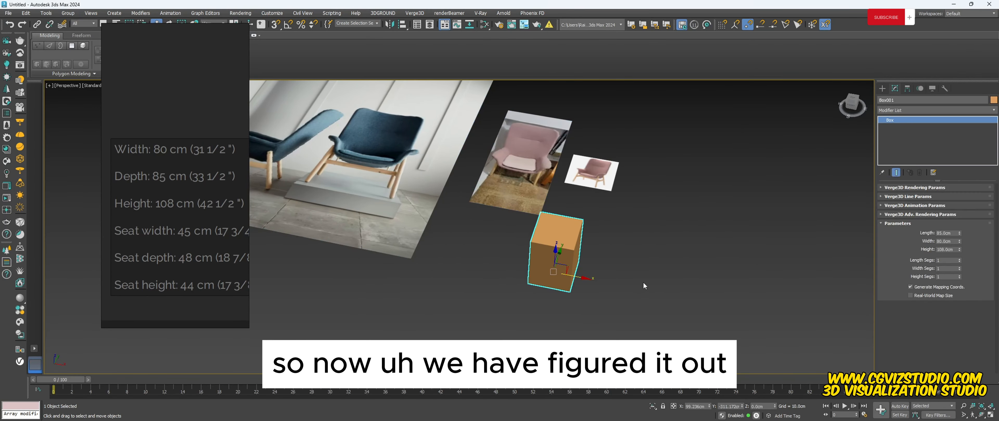
middle_drag(551, 263, 587, 274)
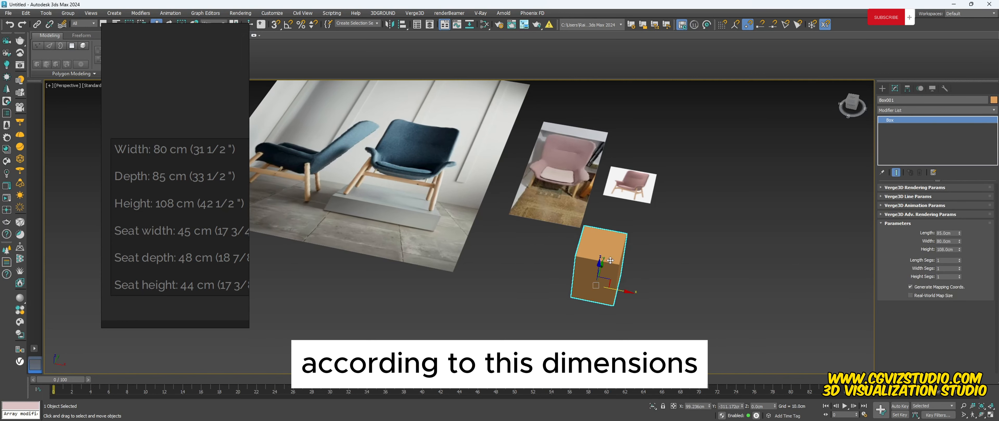
right_click(710, 407)
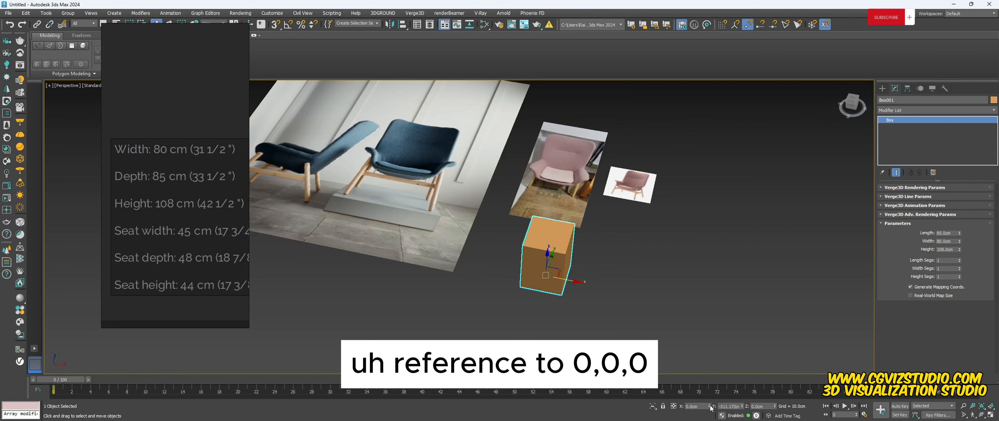
right_click(743, 407)
middle_drag(685, 262, 691, 324)
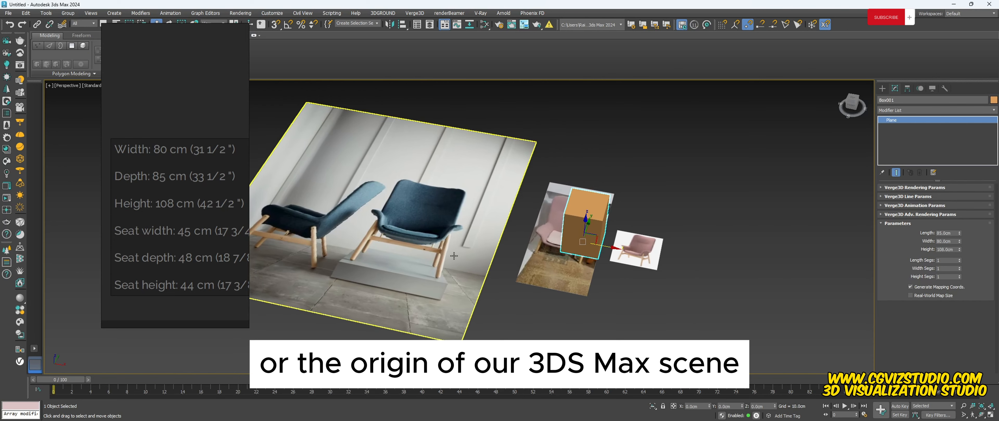
- Reduce the Front and Side image plane to one length and one width segment and add an Edit Poly modifier
click(425, 230)
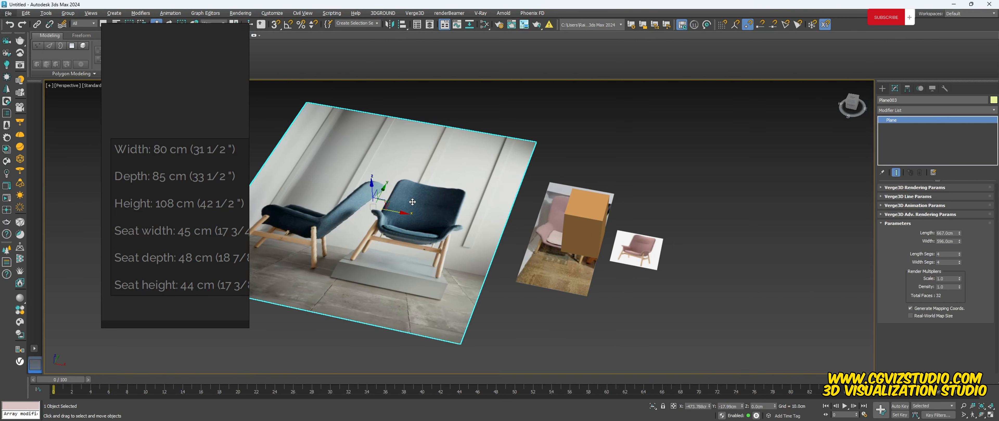
click(578, 220)
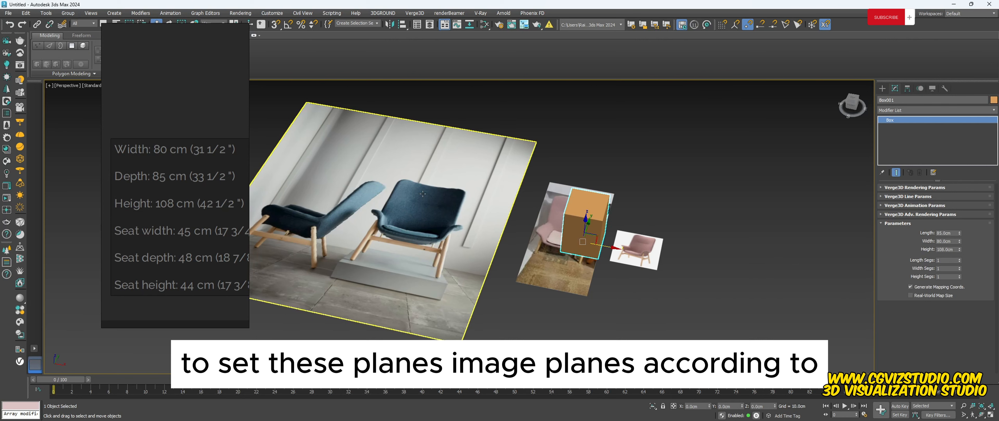
click(397, 211)
alt+middle_drag(397, 211, 412, 242)
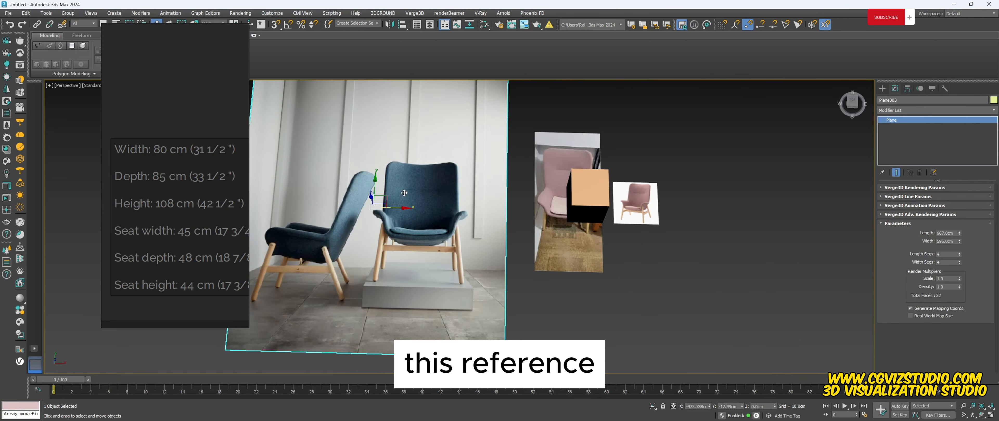
middle_drag(374, 217, 494, 223)
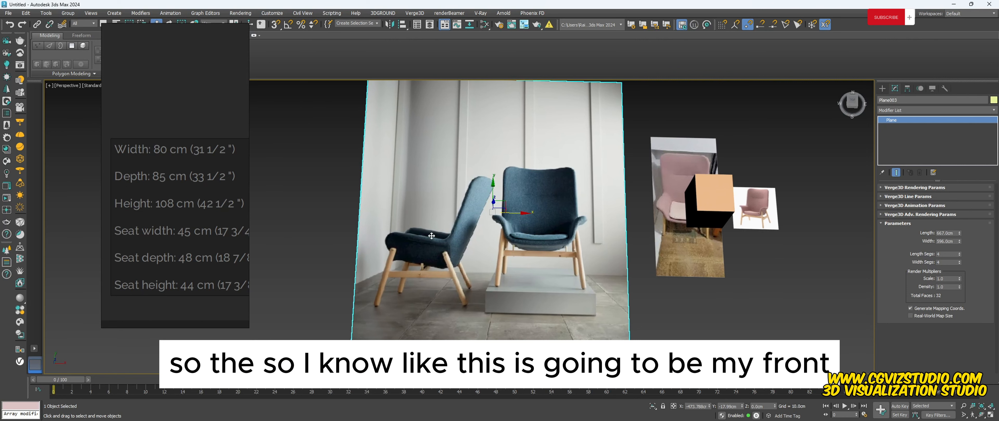
middle_drag(441, 230, 387, 243)
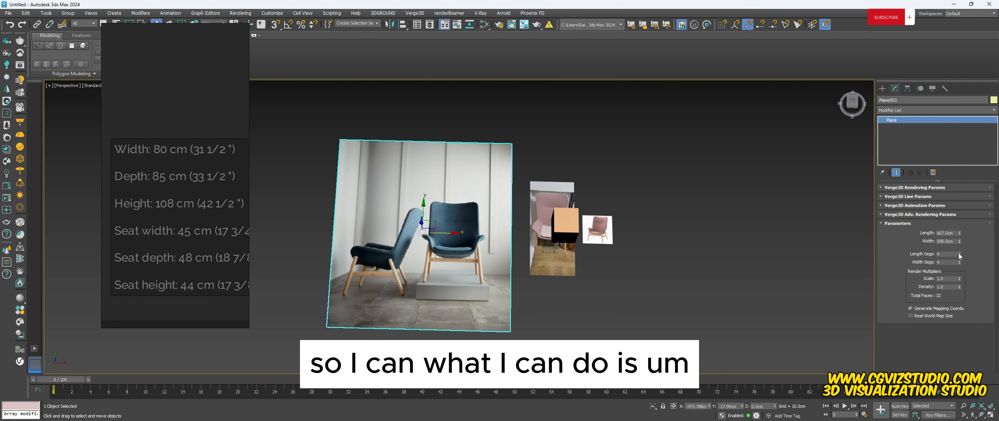
click(927, 107)
text(ed)
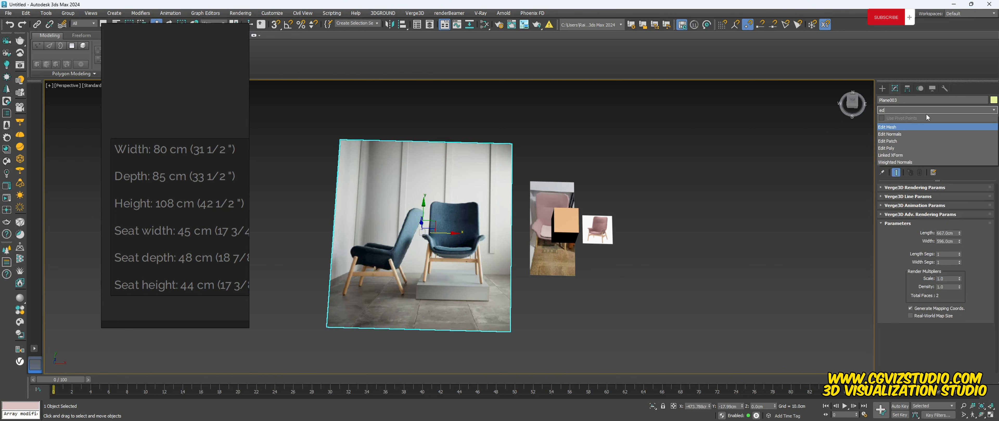
click(907, 148)
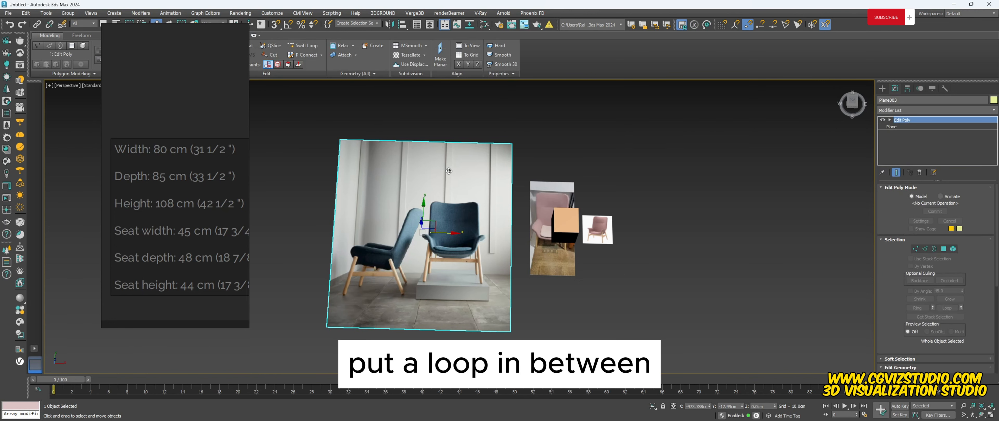
- Connect the upper and lower edges of the Front and Side plane with one vertical edge
key(2)
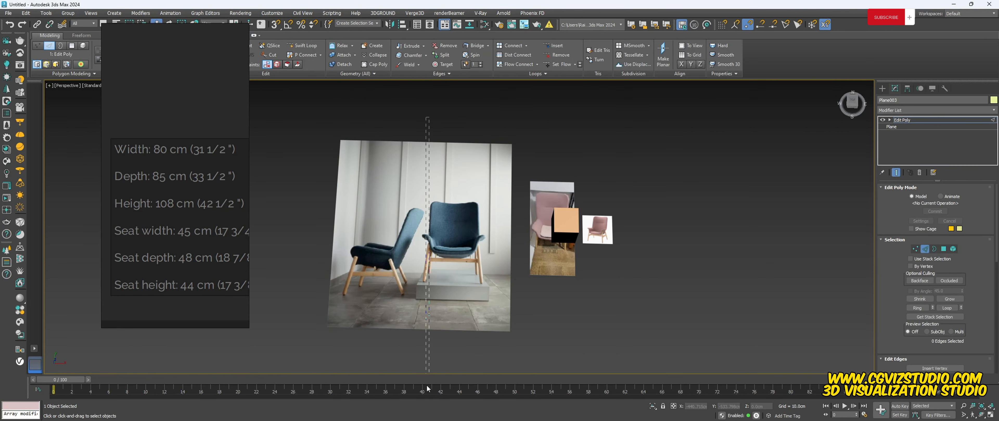
drag(428, 388, 427, 373)
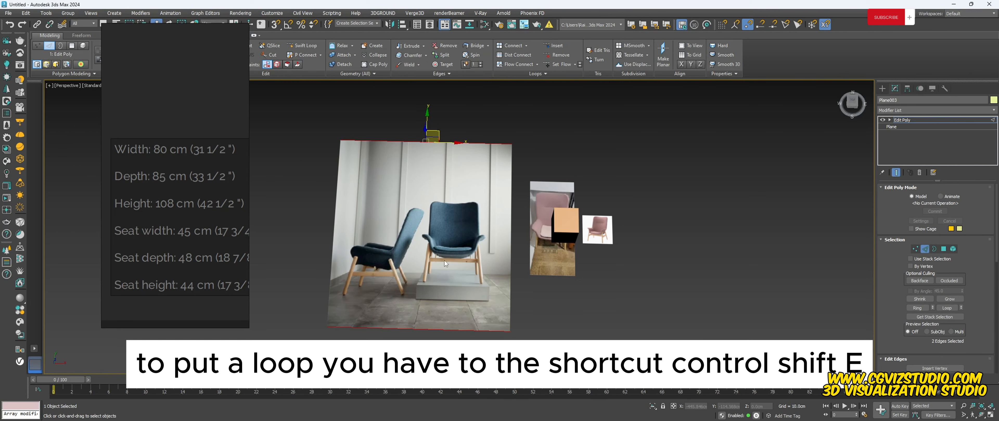
alt+middle_drag(421, 250, 423, 223)
click(387, 133)
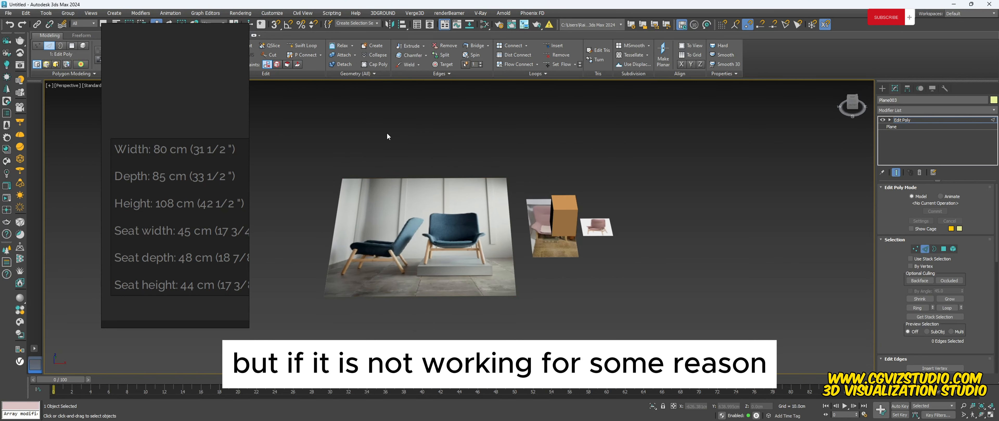
drag(416, 137, 459, 335)
drag(907, 347, 869, 219)
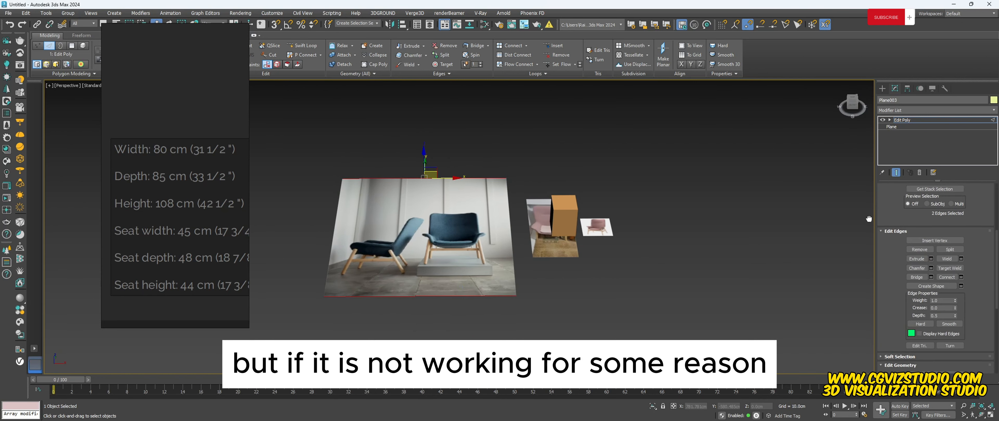
click(946, 276)
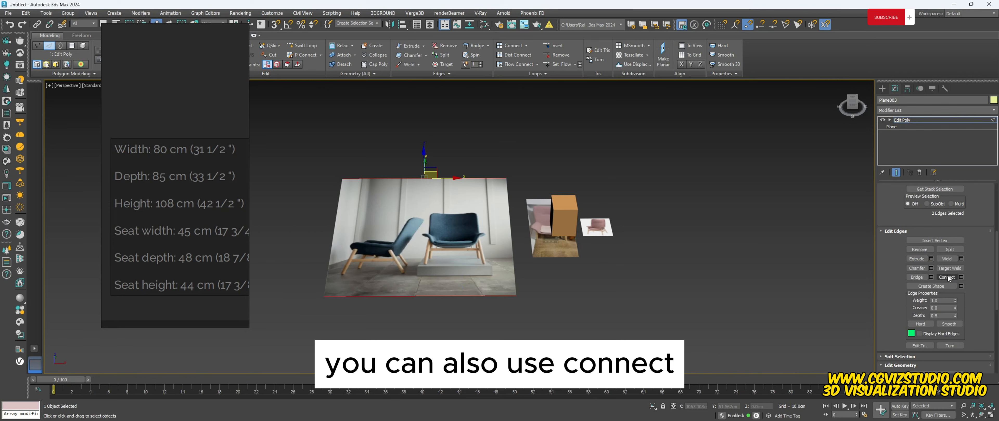
- Try to move the new vertical edge along X with Preserve UVs off
scroll(460, 254, up, 4)
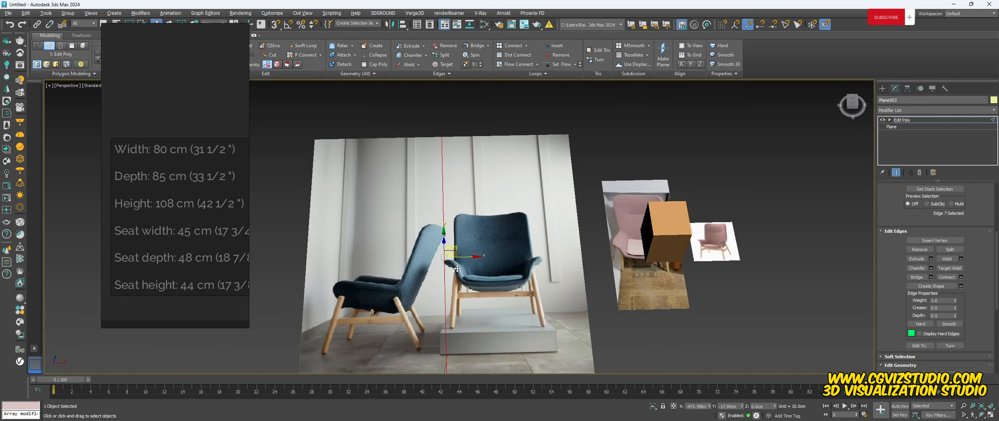
scroll(459, 254, up, 8)
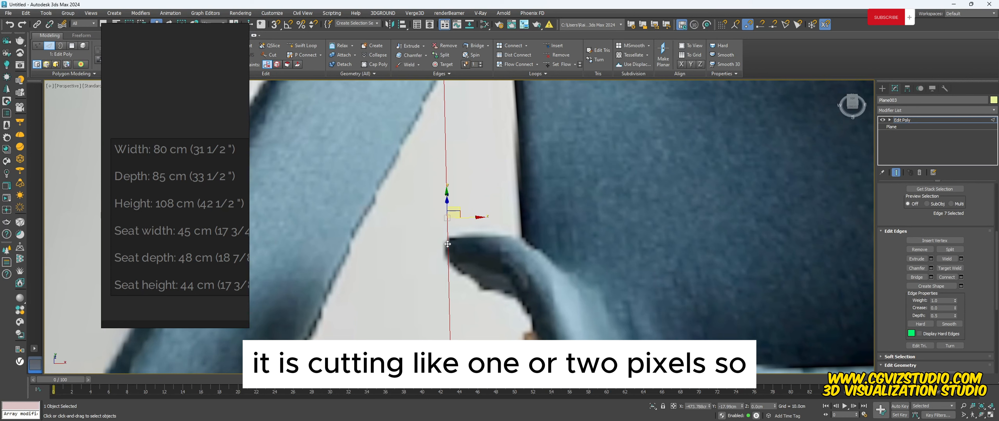
scroll(446, 244, up, 3)
scroll(447, 242, down, 3)
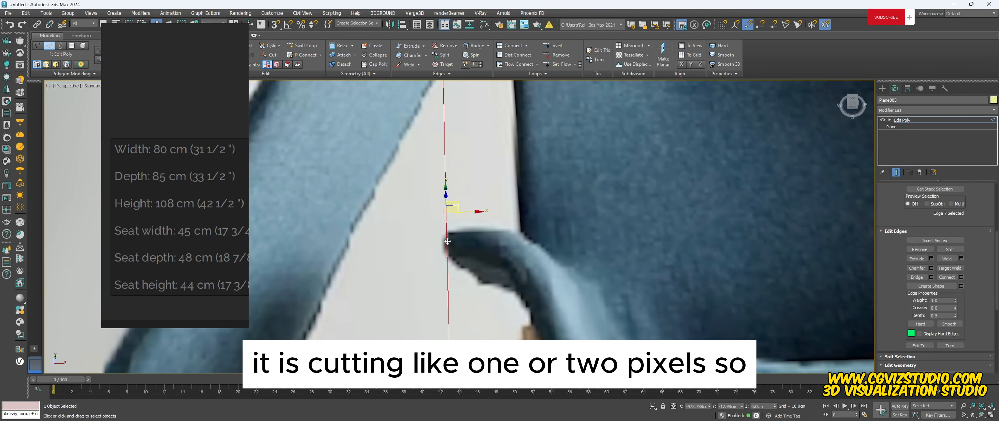
drag(891, 305, 885, 243)
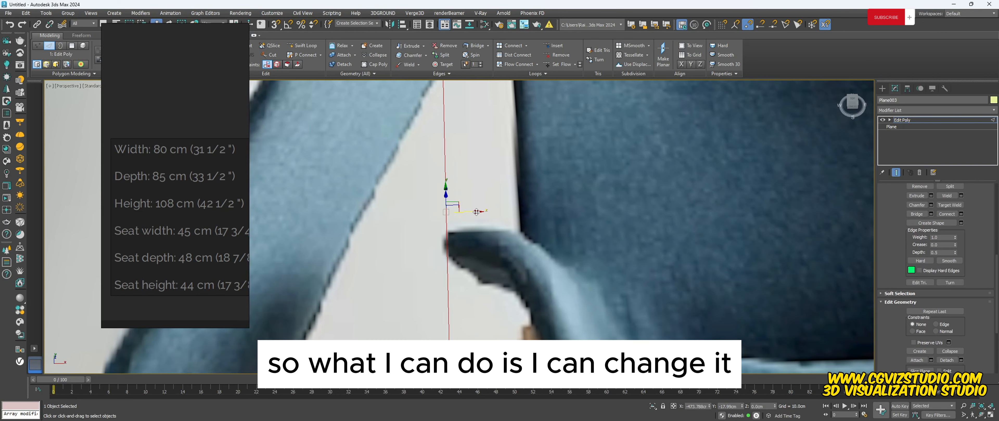
drag(476, 212, 551, 215)
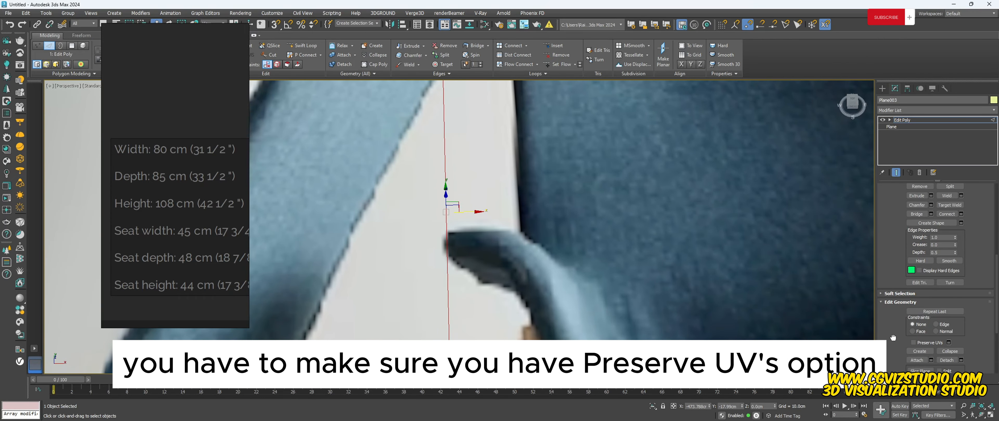
- Enable Preserve UVs and move the vertical edge to about X -475 cm, just beside the front-view chair's armrest
scroll(893, 338, down, 1)
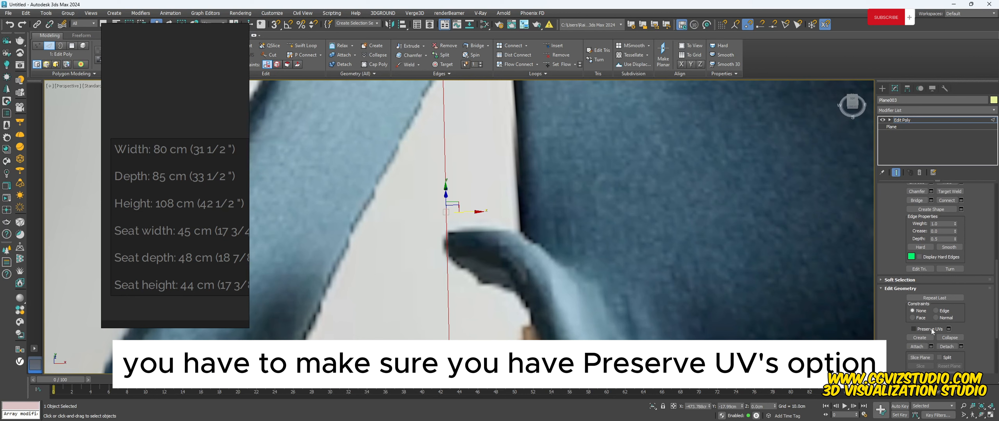
click(926, 329)
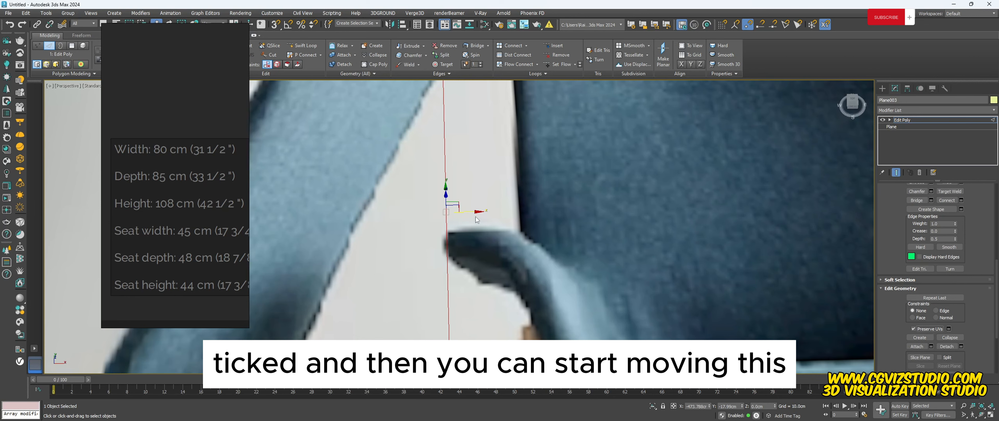
mouse_move(476, 212)
mouse_down()
mouse_move(494, 207)
mouse_move(465, 207)
mouse_up()
scroll(465, 208, down, 5)
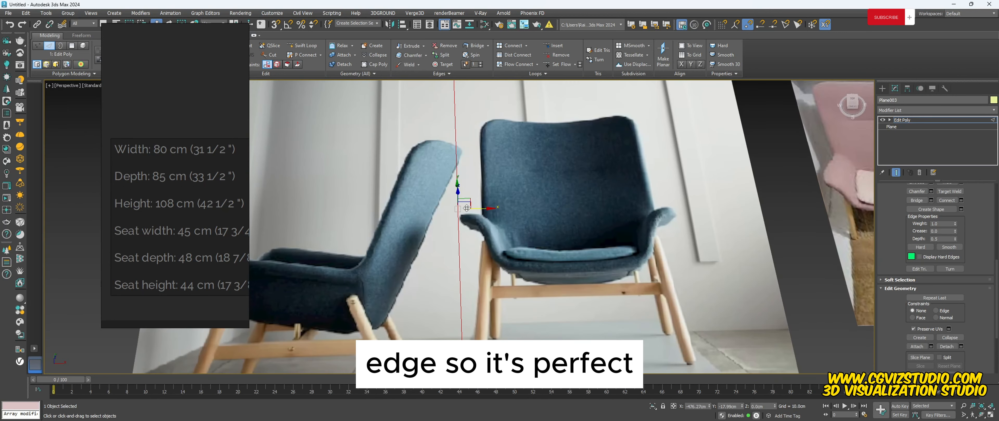
scroll(470, 196, up, 5)
middle_drag(471, 196, 462, 272)
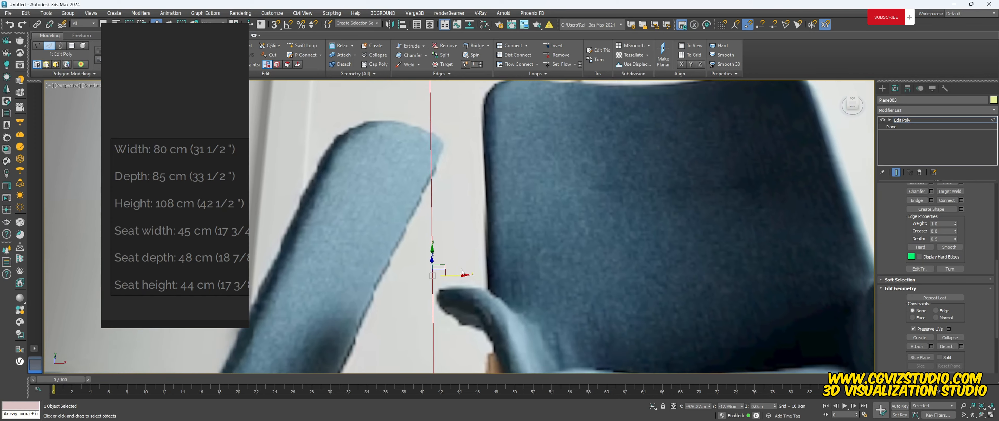
drag(462, 276, 466, 275)
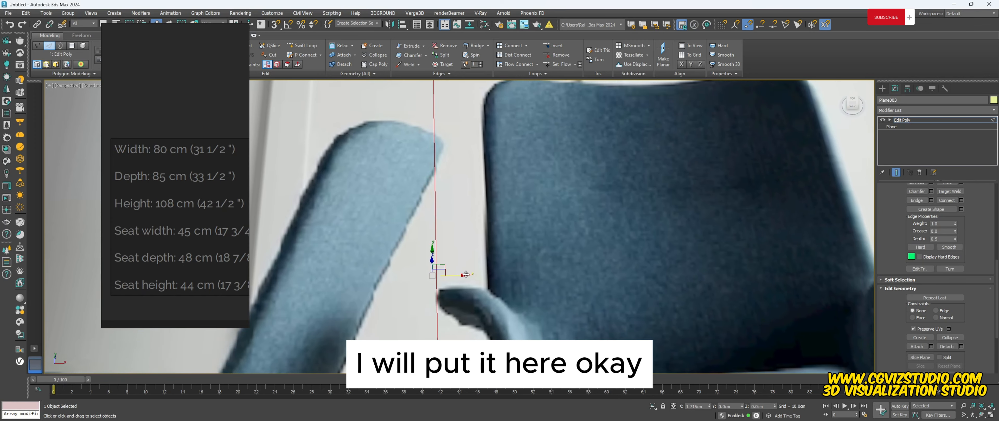
scroll(455, 256, down, 5)
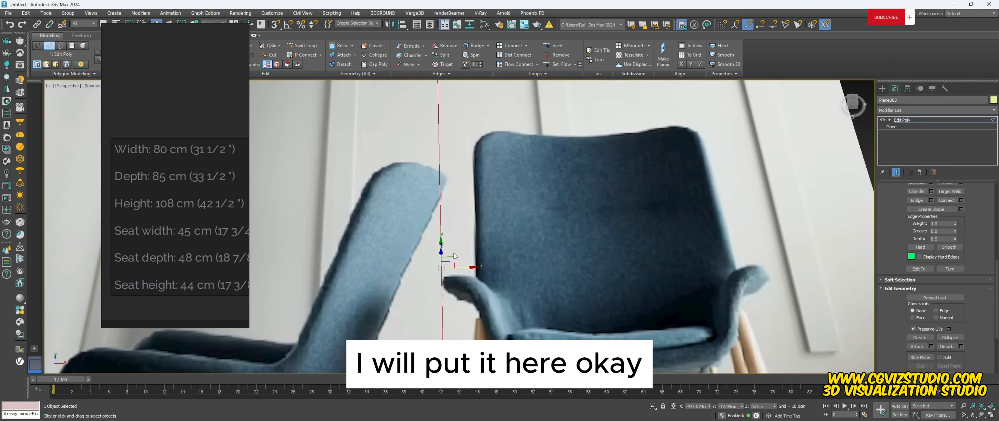
- Select the front-view half of the image plane as a polygon to check where the vertical split falls
middle_drag(459, 308, 458, 267)
key(4)
click(510, 221)
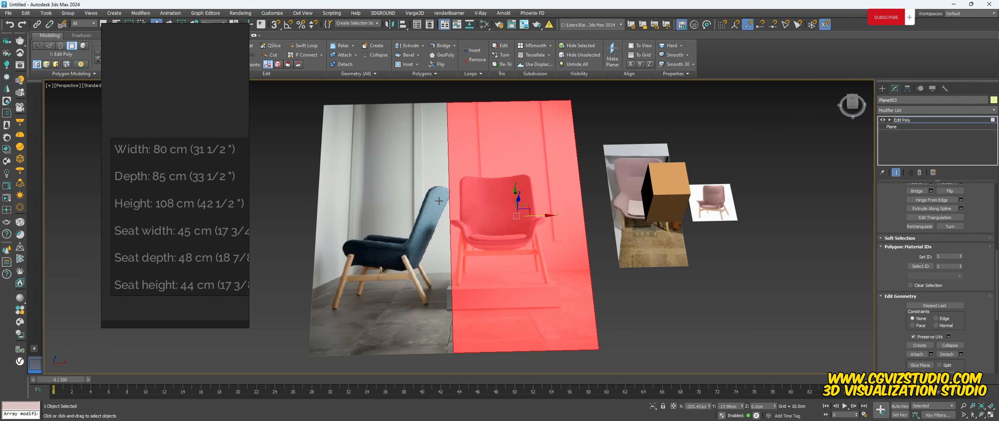
alt+middle_drag(417, 204, 492, 191)
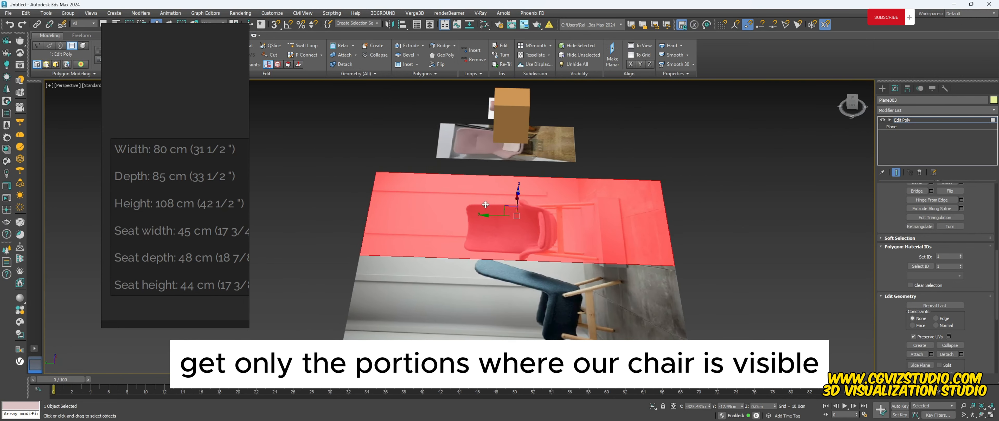
- Select the plane's three lengthwise edges and connect them with one crosswise edge through both chair views
key(2)
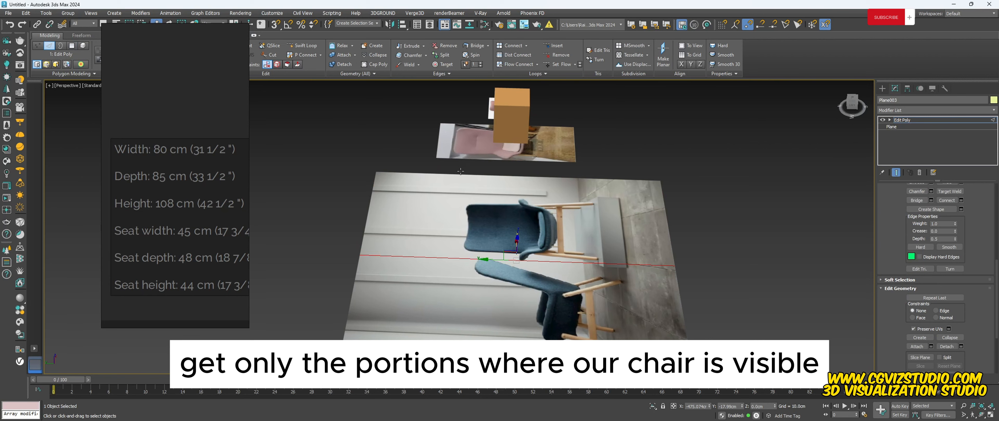
drag(462, 165, 463, 367)
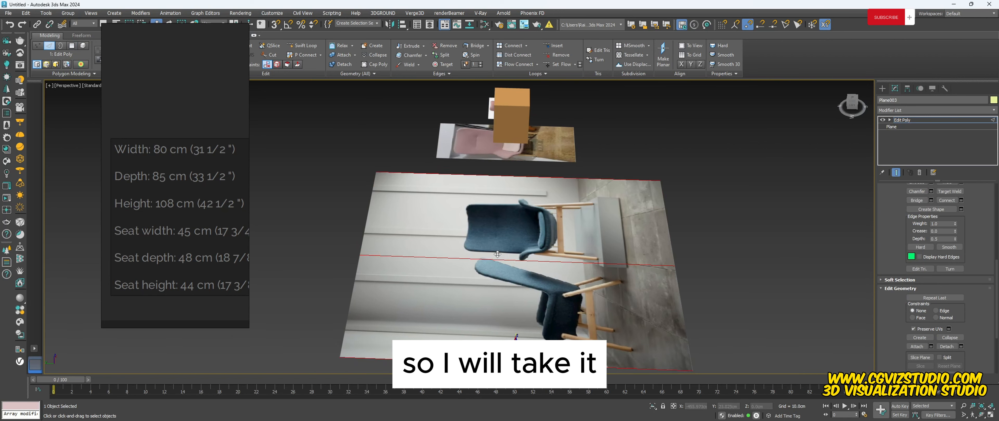
middle_drag(497, 254, 499, 211)
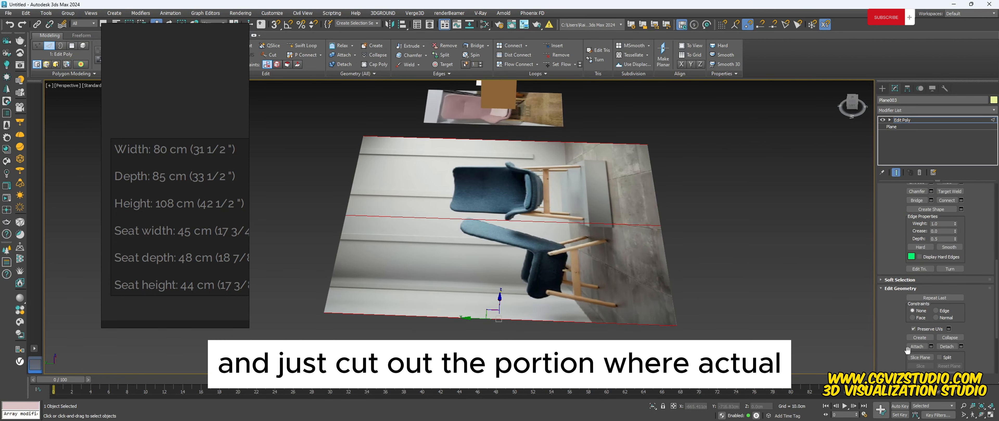
drag(907, 350, 904, 262)
mouse_move(898, 301)
mouse_down()
mouse_move(897, 263)
mouse_move(896, 333)
mouse_move(899, 301)
mouse_up()
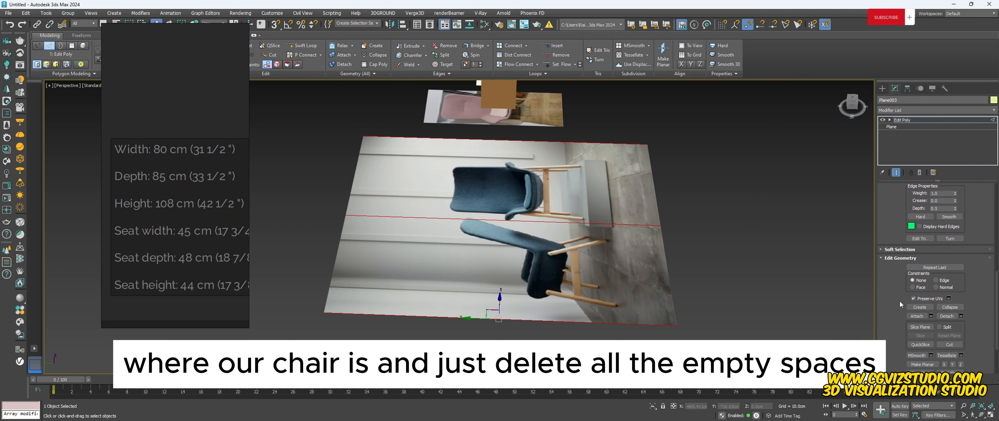
click(407, 121)
drag(417, 105, 450, 331)
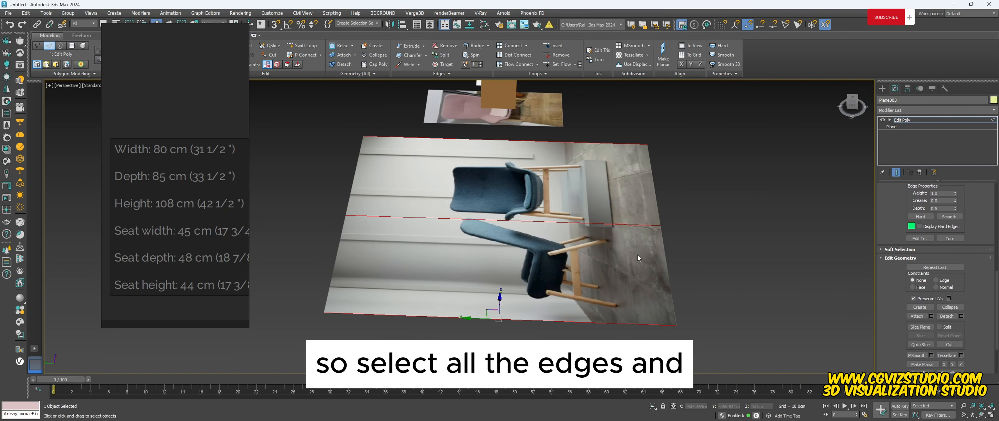
middle_drag(636, 254, 615, 231)
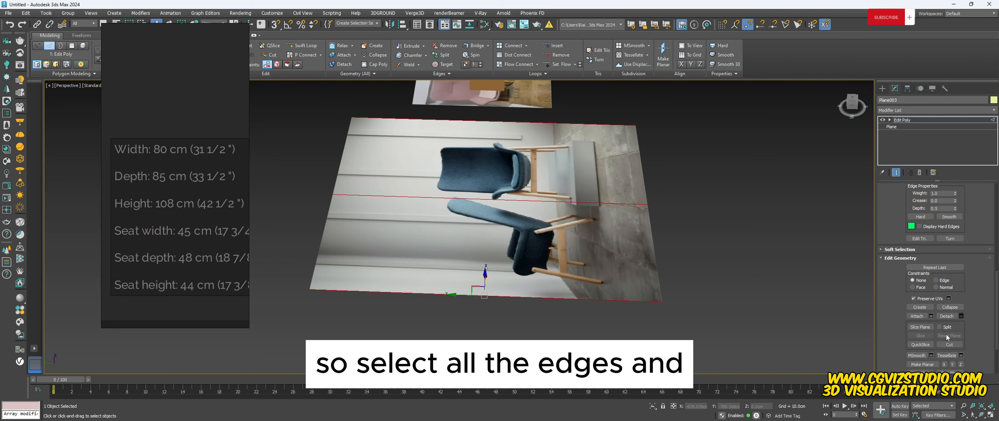
drag(976, 332, 976, 273)
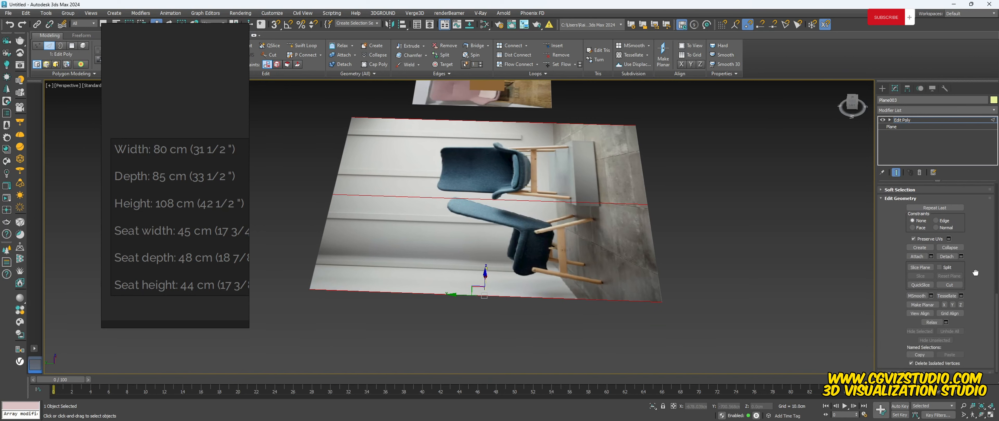
scroll(975, 273, up, 5)
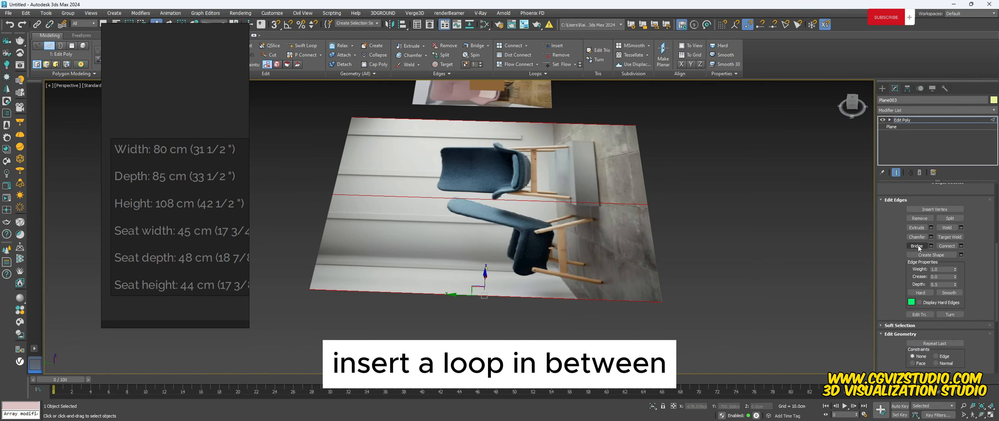
drag(891, 220, 901, 275)
click(946, 300)
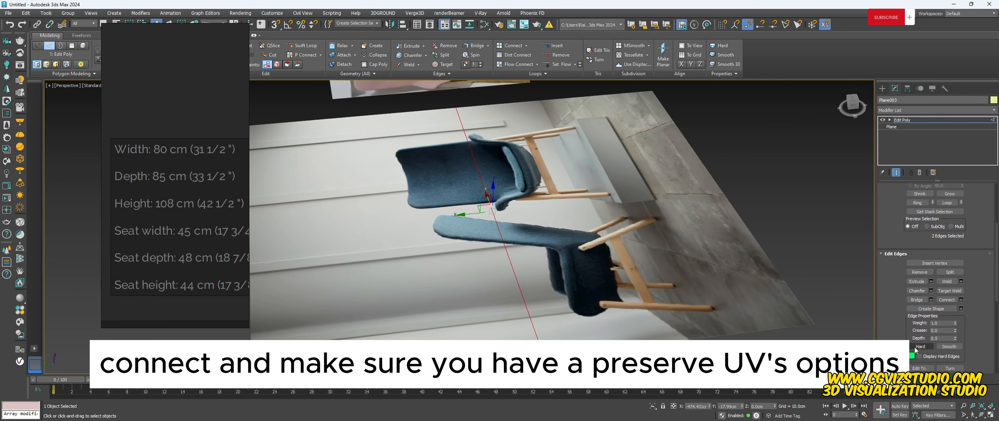
- With Preserve UVs on, move the crosswise edge to about Y 97 cm, just above the front-view chair's backrest
scroll(923, 353, down, 3)
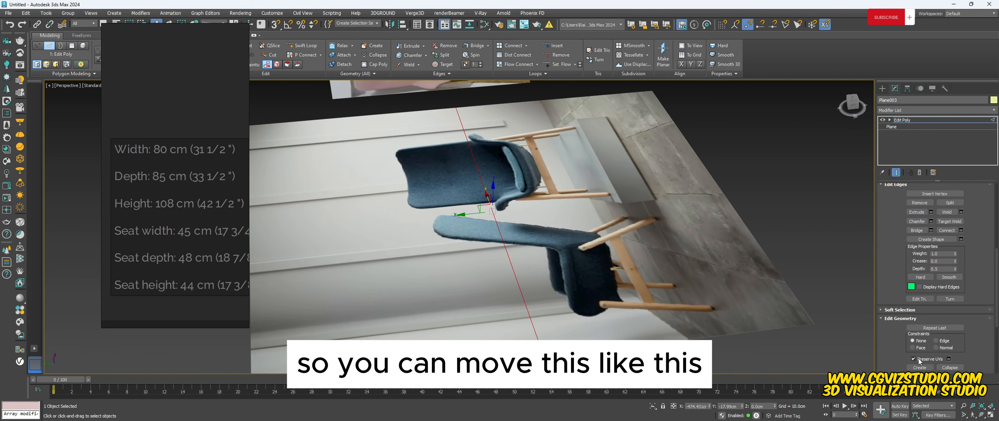
drag(502, 200, 388, 216)
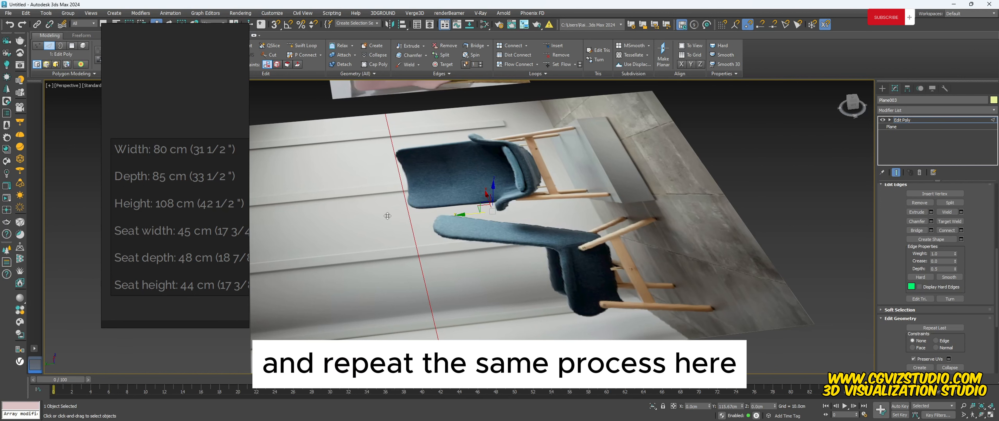
scroll(626, 235, down, 3)
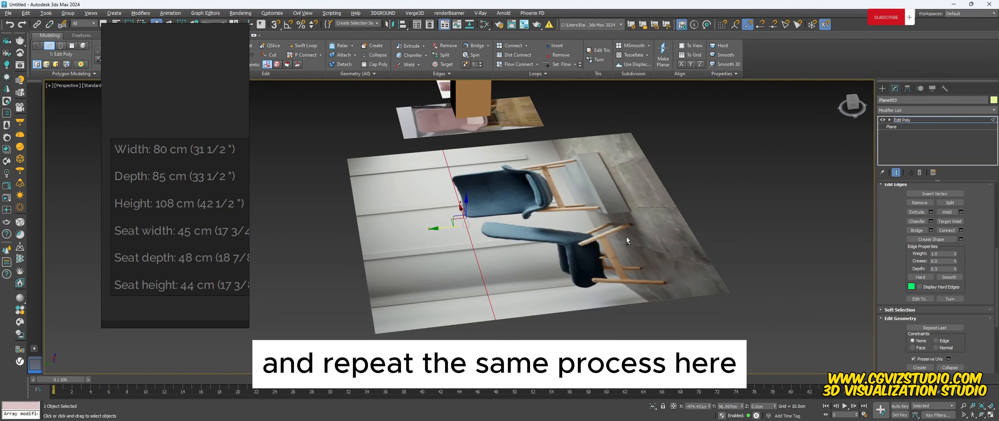
- Connect the lower segments of the lengthwise edges and move the new edge to about Y -188 cm, at the front-view chair's feet
alt+middle_drag(626, 236, 613, 230)
click(935, 328)
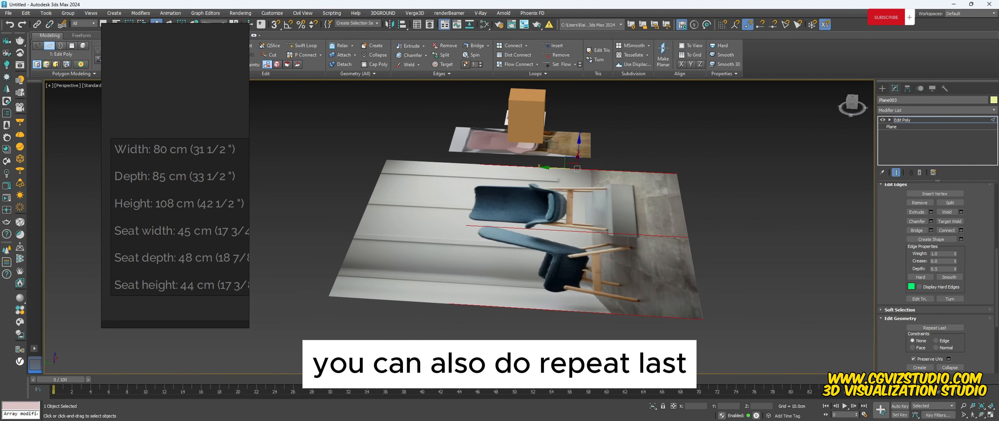
drag(895, 345, 893, 297)
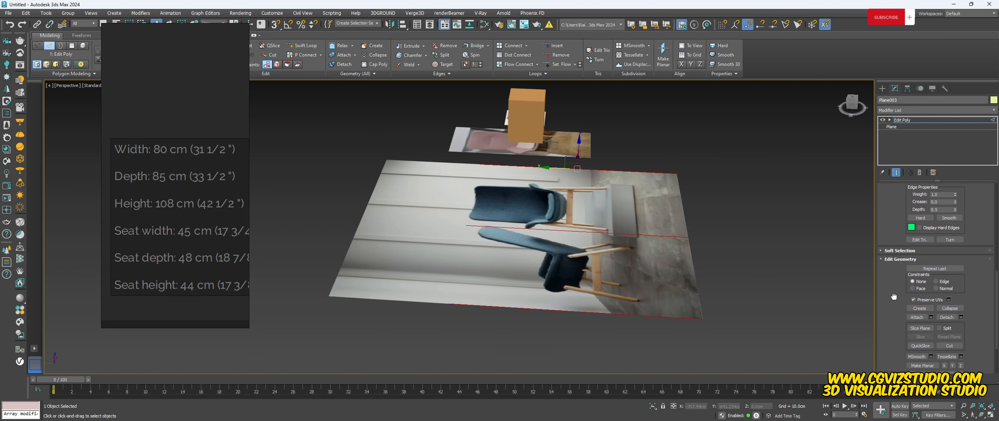
click(927, 270)
scroll(601, 214, up, 2)
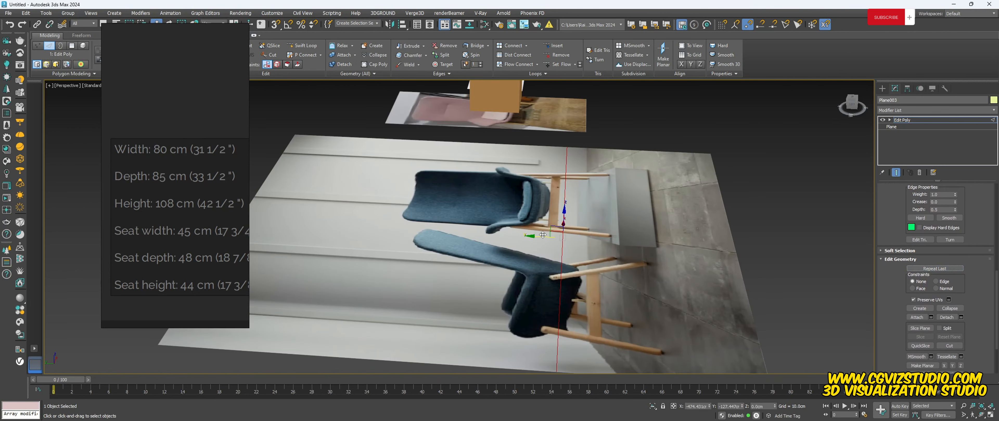
drag(542, 236, 592, 238)
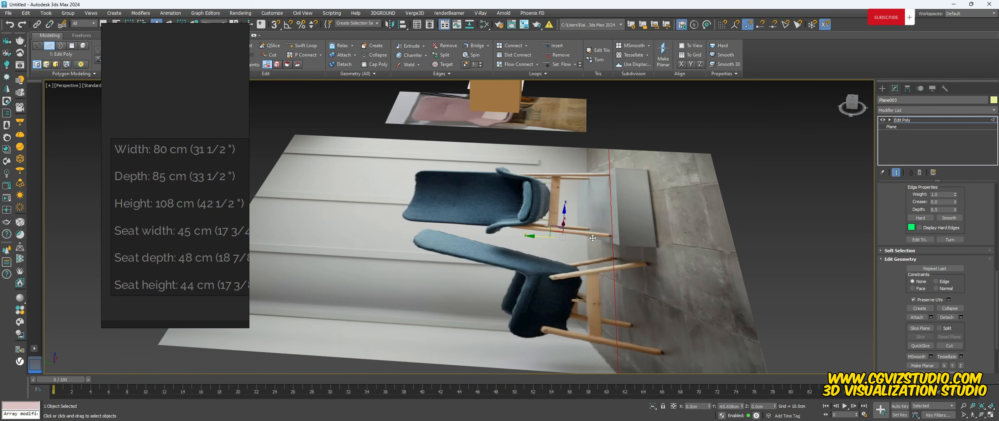
- Connect the front view's horizontal edges with a vertical edge and move it to about X -262 cm, just past the chair's outer side
middle_drag(530, 216, 464, 264)
key(4)
click(503, 223)
key(2)
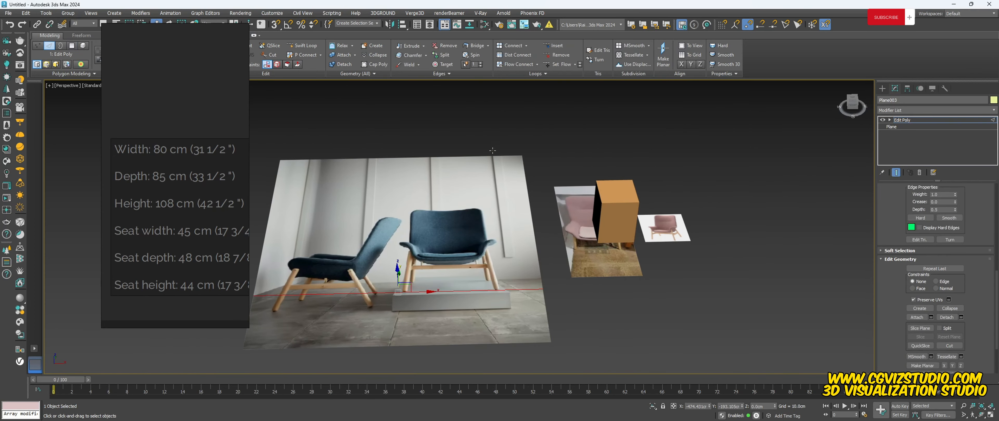
drag(492, 351, 494, 412)
scroll(493, 281, up, 3)
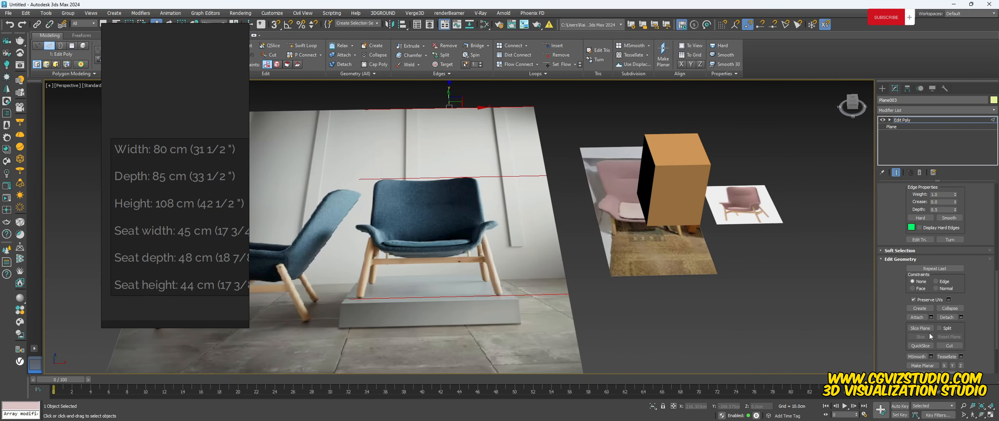
click(935, 268)
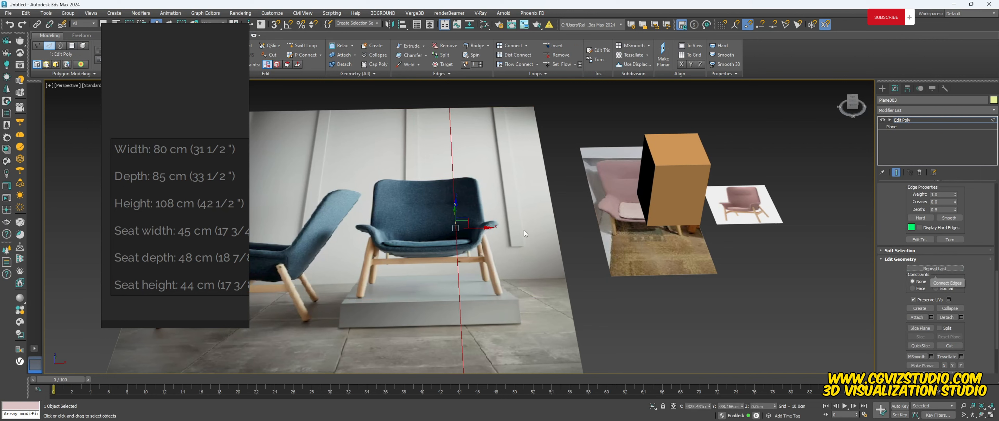
drag(482, 227, 524, 228)
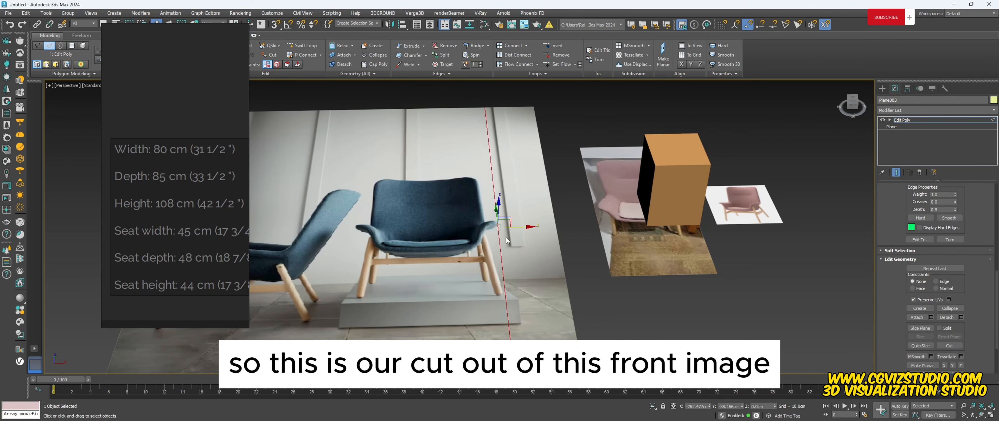
- Select the polygon framing the front-view chair and detach it as a separate object
key(4)
click(505, 239)
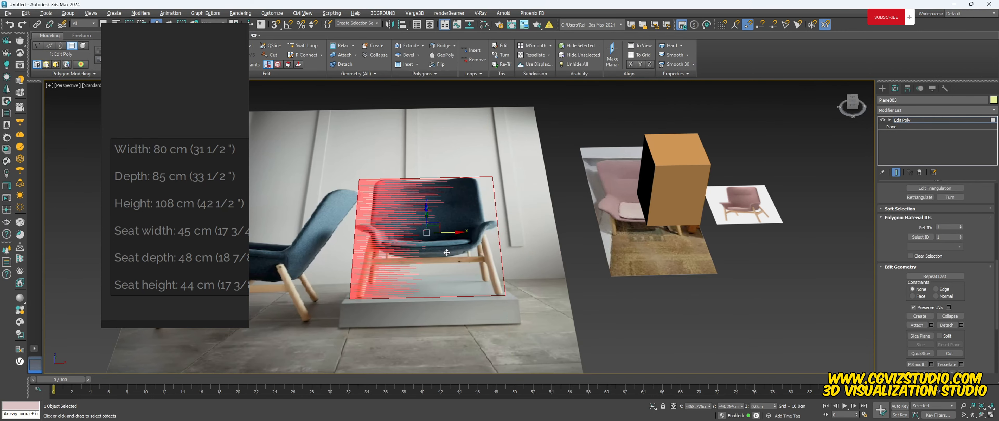
alt+middle_drag(506, 239, 408, 310)
scroll(429, 273, up, 3)
drag(889, 349, 893, 311)
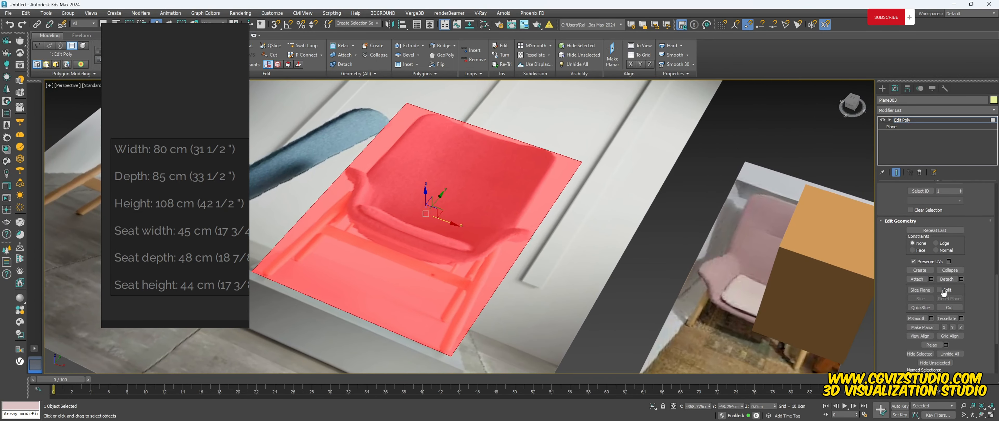
click(953, 280)
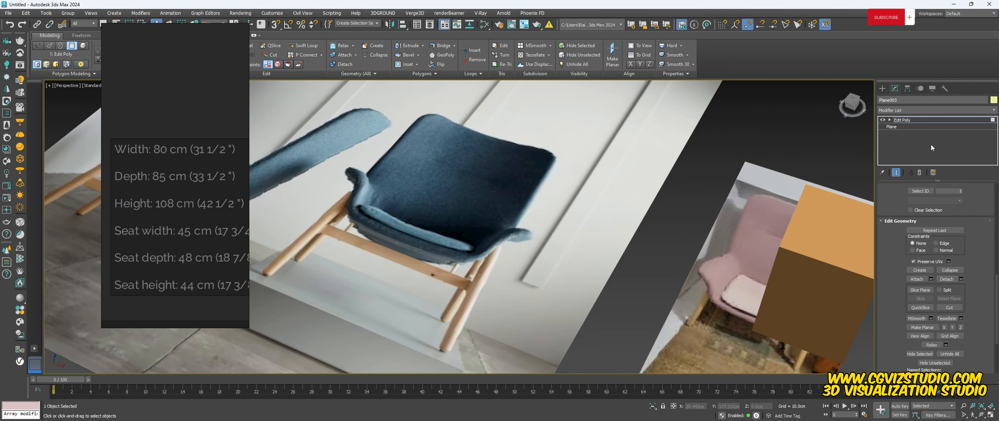
- Leave polygon editing and move the detached front-view piece away from the image plane into empty space
click(903, 120)
scroll(426, 186, down, 4)
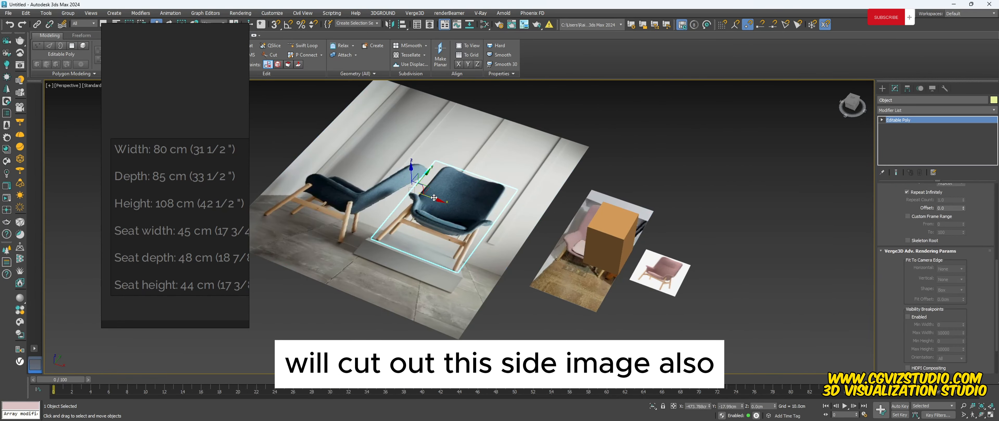
drag(439, 206, 763, 138)
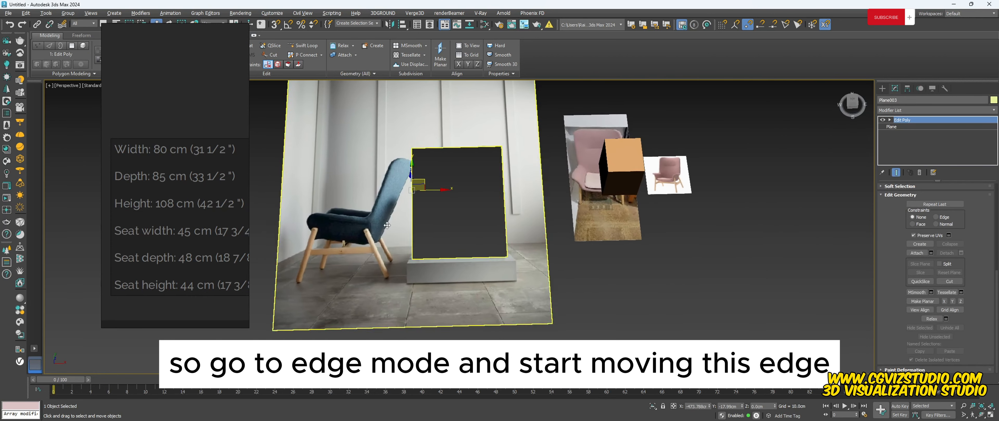
- Move the side view's lower horizontal edge down along Y to just below the chair's legs
scroll(387, 226, up, 4)
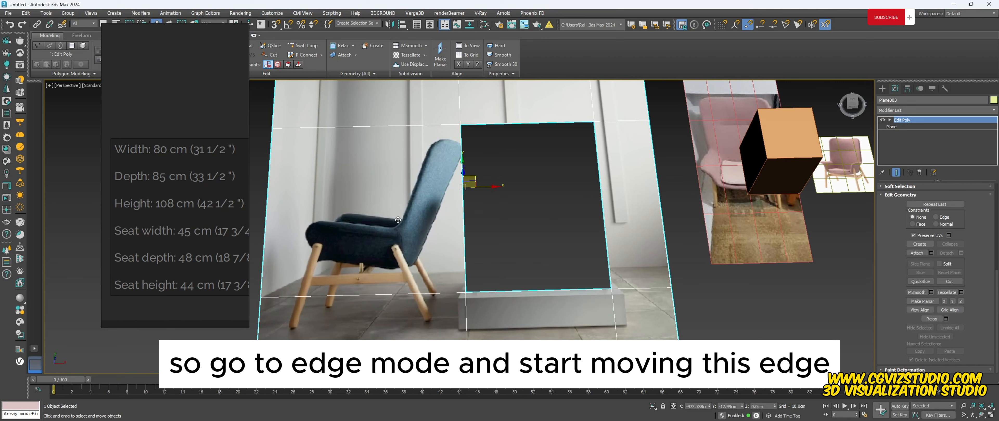
middle_drag(408, 288, 413, 253)
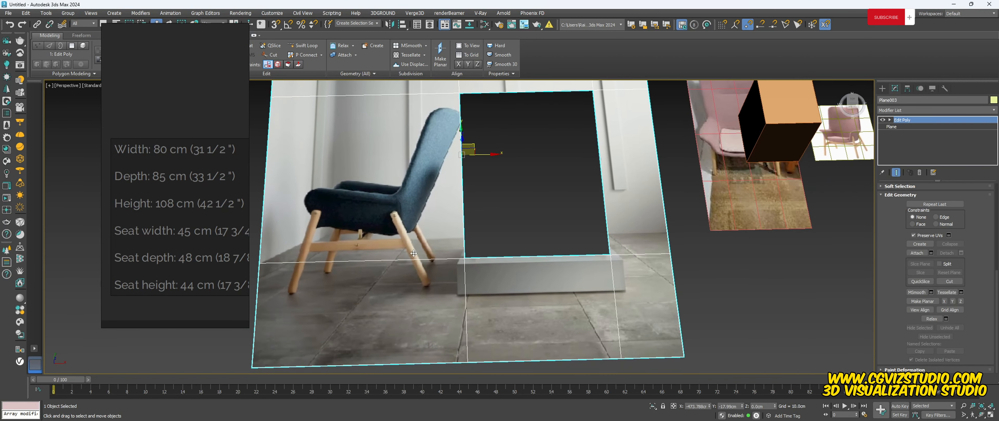
key(2)
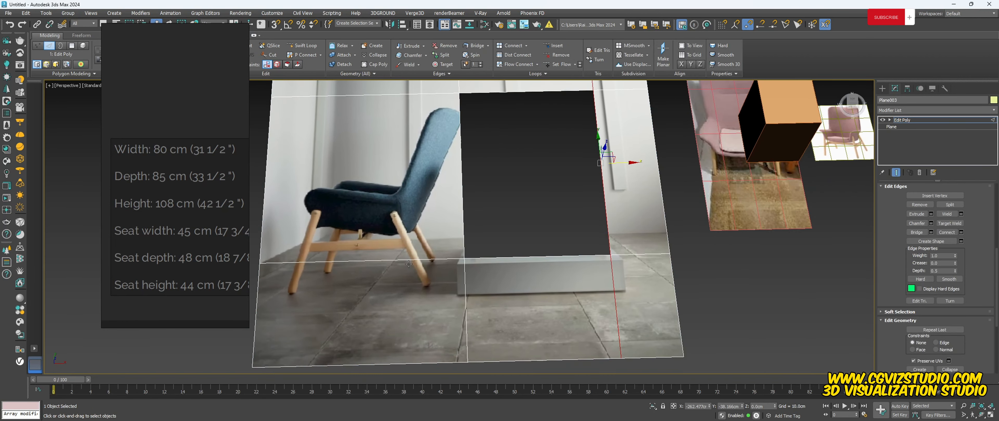
click(388, 260)
alt+middle_drag(357, 239, 360, 226)
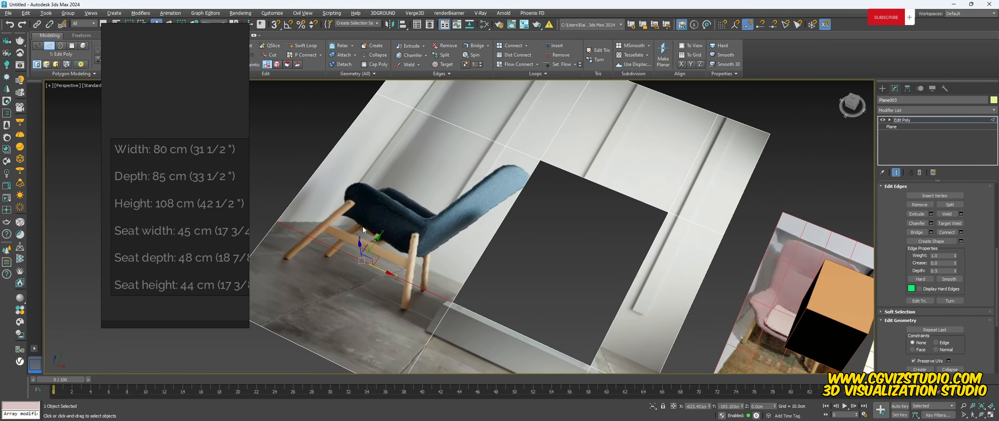
drag(373, 245, 368, 275)
- Move the side view's upper horizontal edge down along Y to the top of the chair's backrest
alt+middle_drag(369, 276, 429, 184)
click(427, 145)
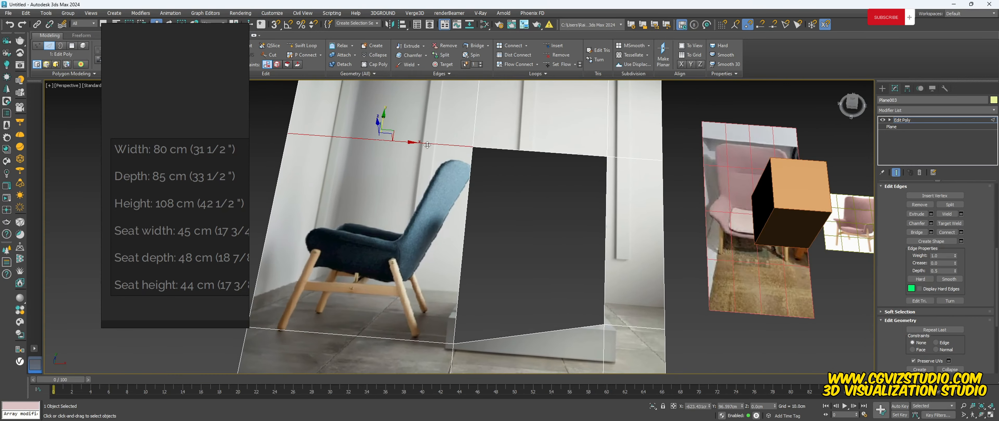
alt+middle_drag(427, 145, 373, 176)
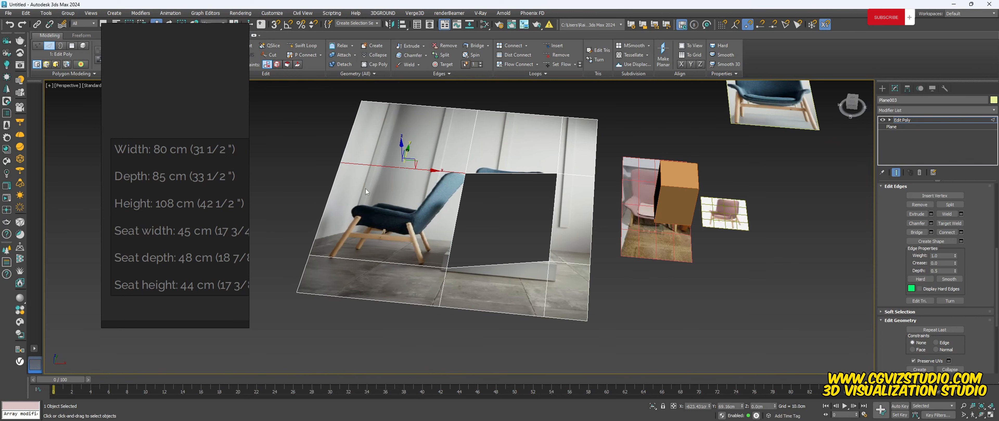
- Connect the side view's upper and lower edges with a vertical edge and move it along X to just outside the chair's front feet
ctrl+click(387, 262)
scroll(983, 359, down, 2)
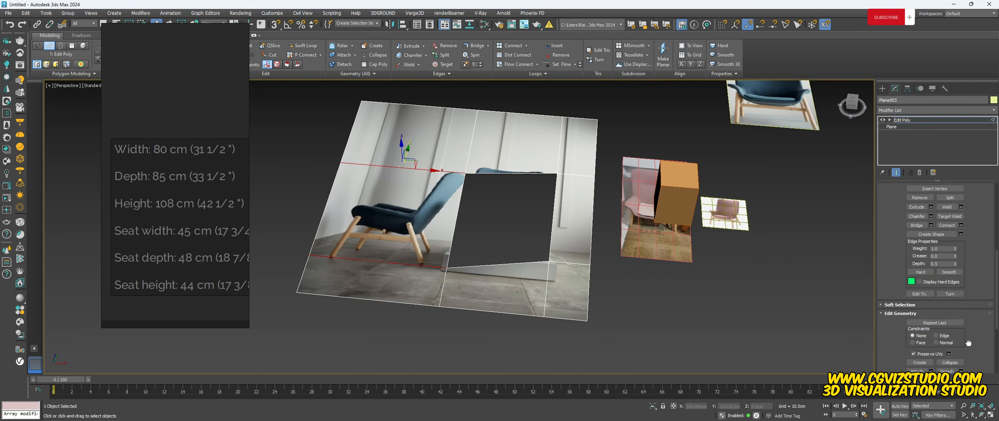
scroll(316, 159, up, 3)
drag(466, 252, 389, 249)
- Detach the polygon framing the chair's side view as a separate object and leave polygon editing
middle_drag(429, 261, 409, 256)
key(4)
click(411, 256)
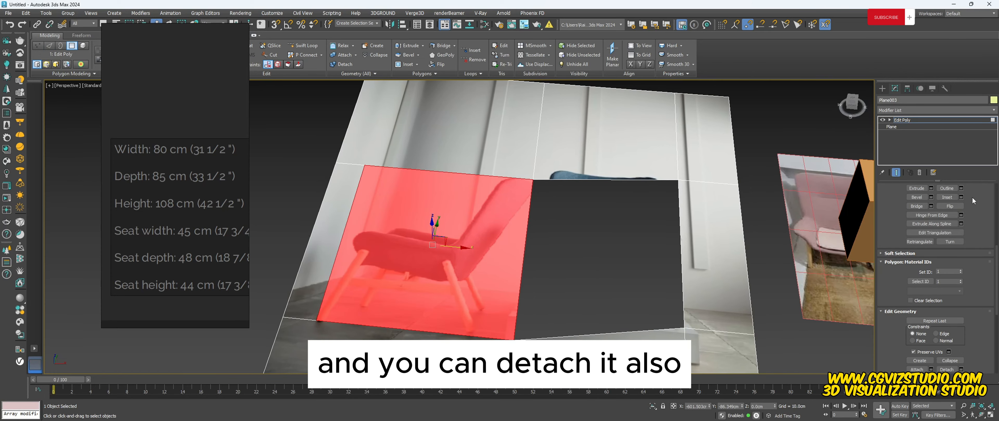
click(946, 369)
click(901, 120)
key(alt+e)
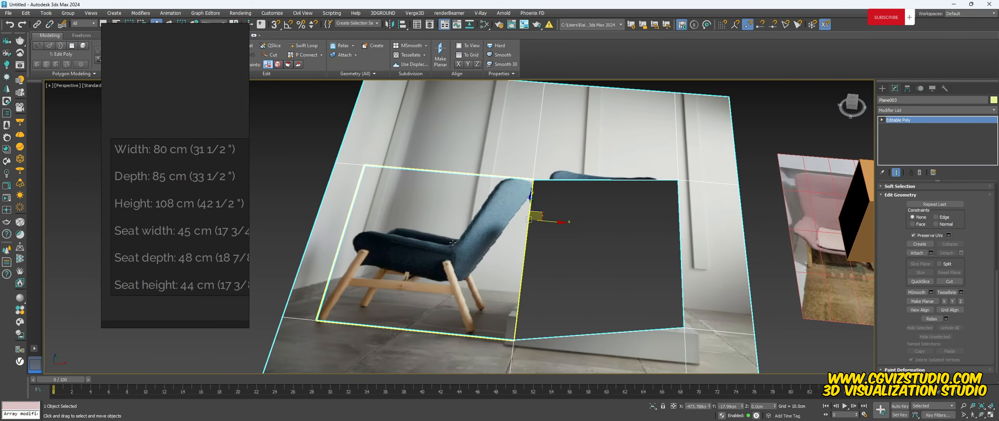
- Move the detached side-view piece out of its image plane into the empty space beside the front view
click(452, 243)
scroll(453, 242, down, 3)
middle_drag(453, 243, 351, 299)
drag(405, 276, 605, 111)
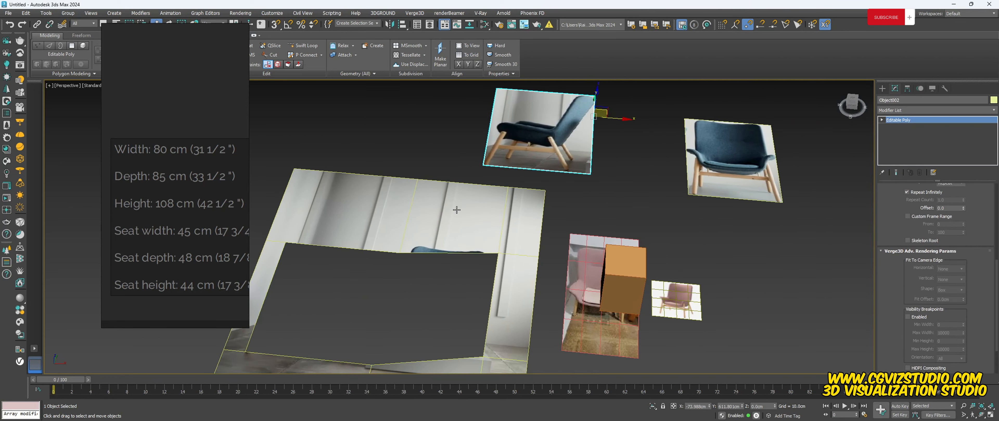
- Delete the leftover blue chair image plane, keeping only the cropped side and front views
click(457, 210)
key(Delete)
key(z)
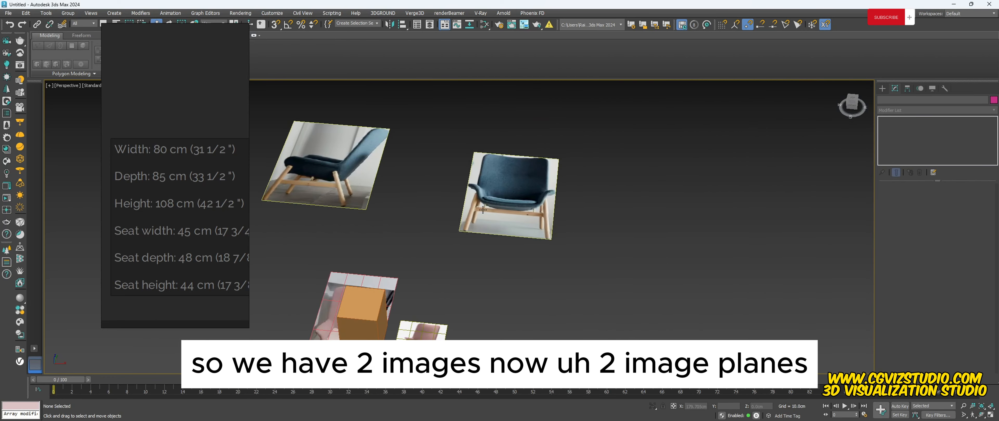
click(483, 210)
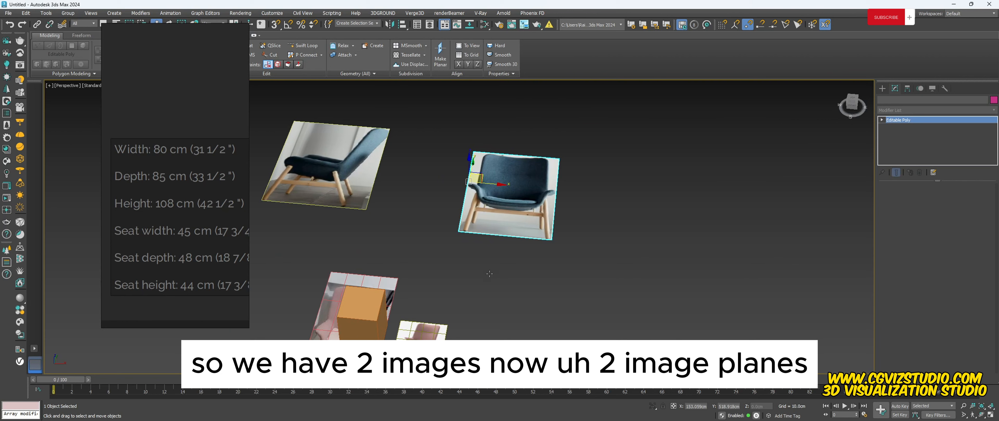
click(333, 171)
- Move the tall pink chair image plane along X until it is clear of the orange box
middle_drag(430, 262, 477, 191)
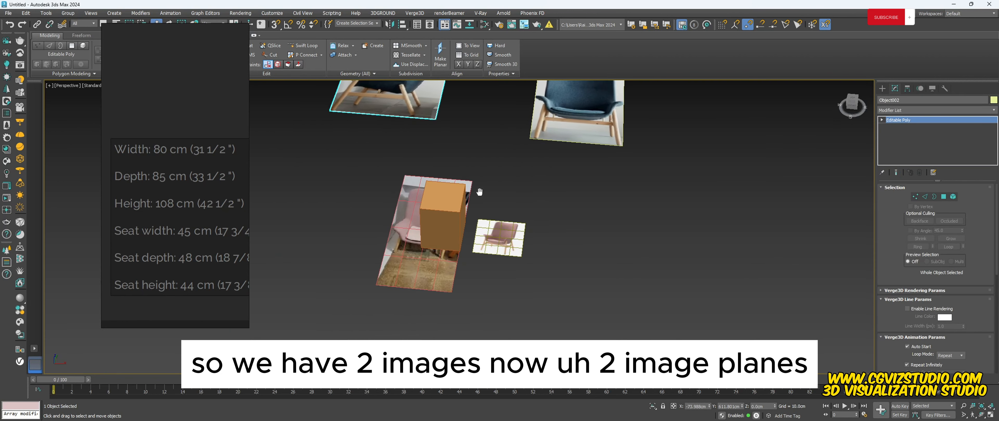
click(397, 266)
drag(445, 236, 339, 230)
scroll(325, 211, up, 3)
middle_drag(321, 207, 404, 219)
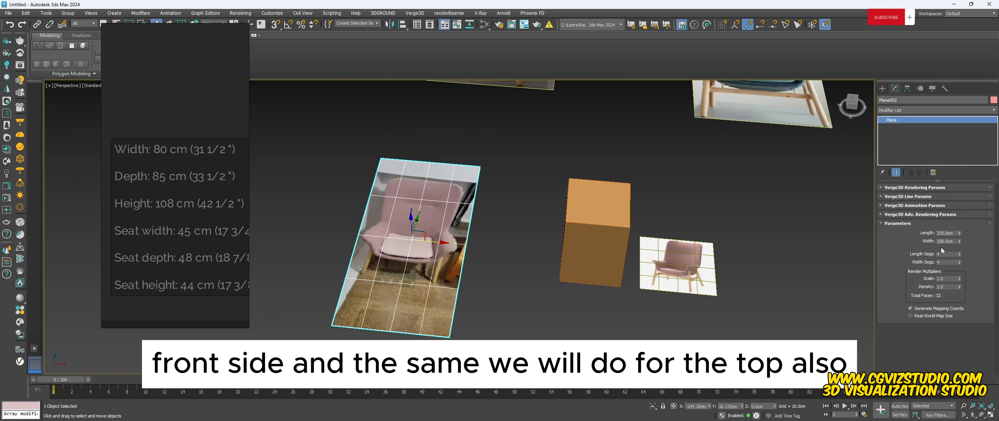
- Reduce the pink chair plane to 1 length segment and 1 width segment, and apply an Edit Poly modifier
right_click(959, 254)
right_click(959, 263)
click(928, 111)
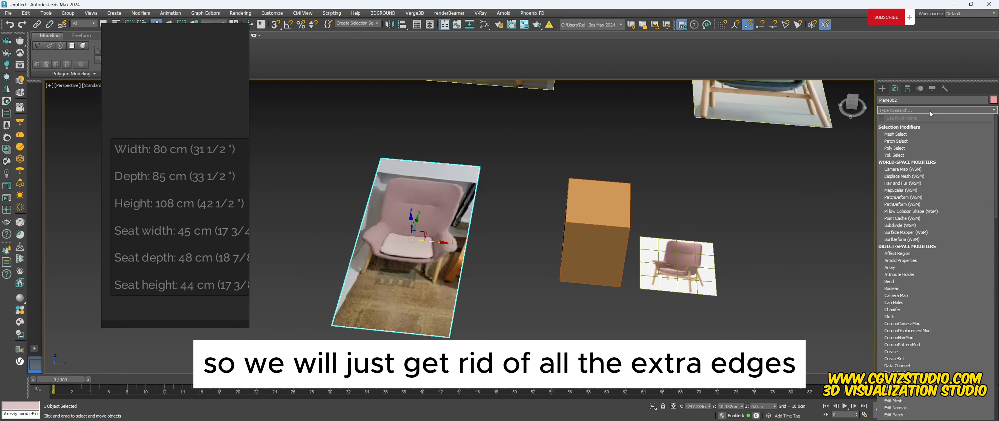
text(ed)
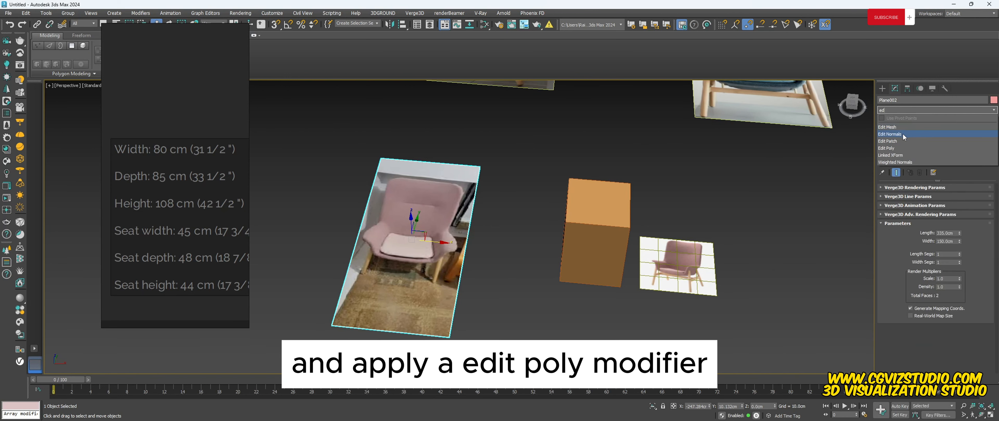
click(905, 148)
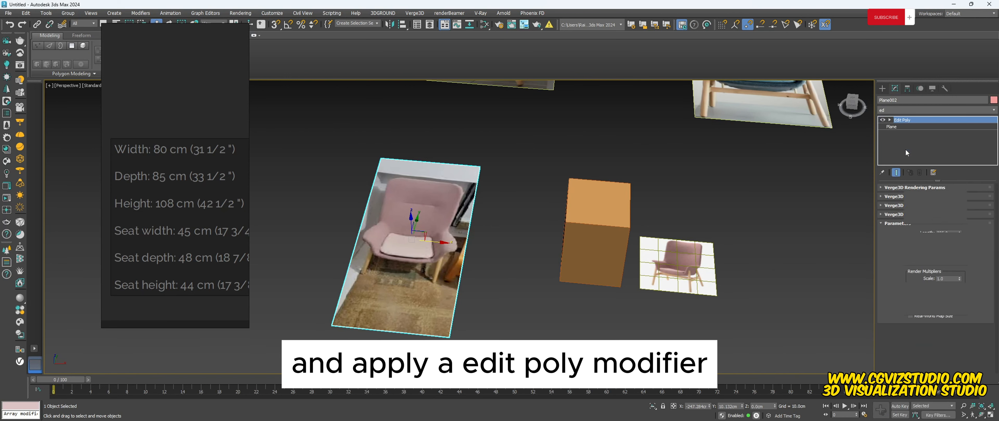
- Select the two long side edges of the pink chair plane for connecting
click(922, 252)
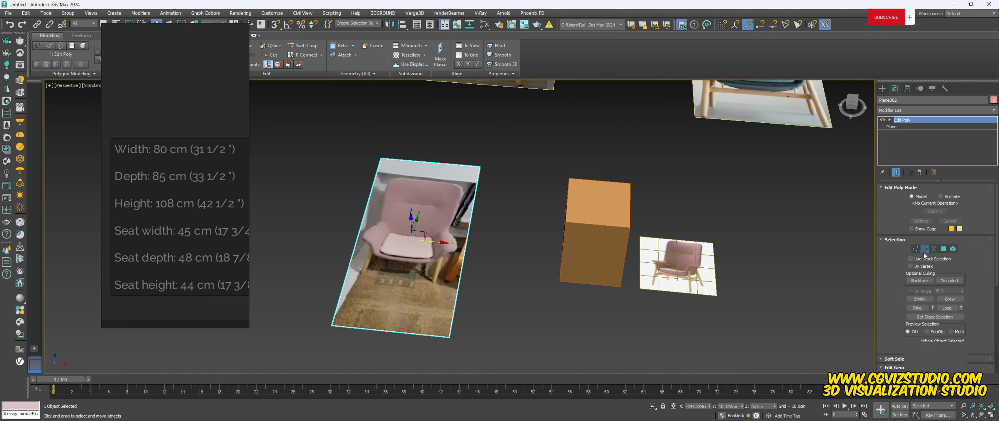
drag(327, 217, 566, 238)
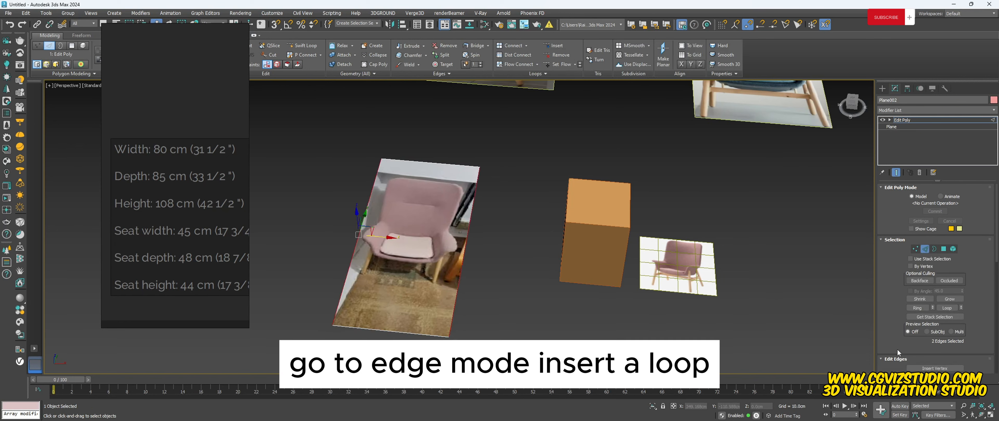
scroll(898, 352, down, 5)
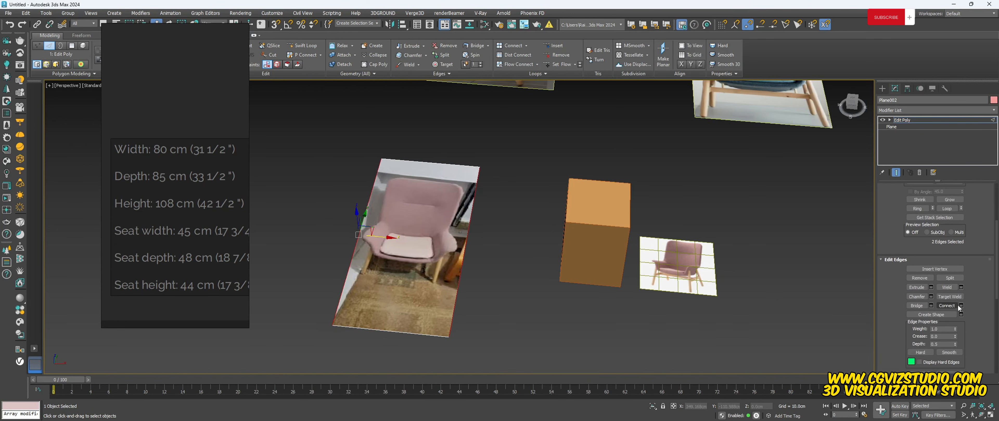
click(960, 306)
scroll(368, 229, up, 3)
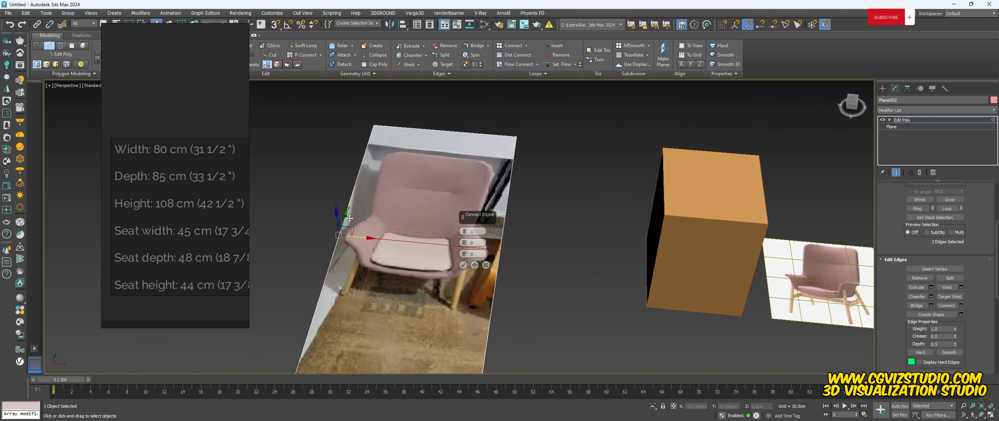
drag(345, 219, 341, 234)
key(ctrl+z)
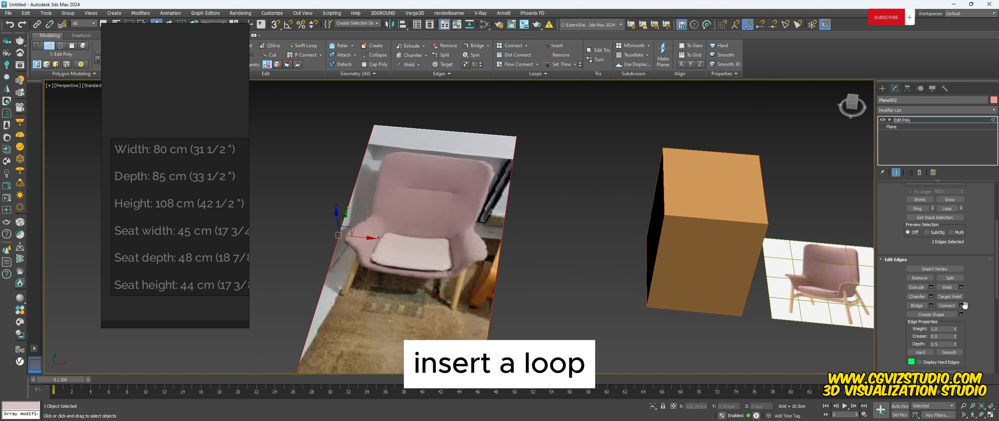
- Connect the two long edges with a horizontal edge and, with Preserve UVs enabled, move it along Y to just below the chair's legs
click(946, 306)
scroll(974, 260, down, 2)
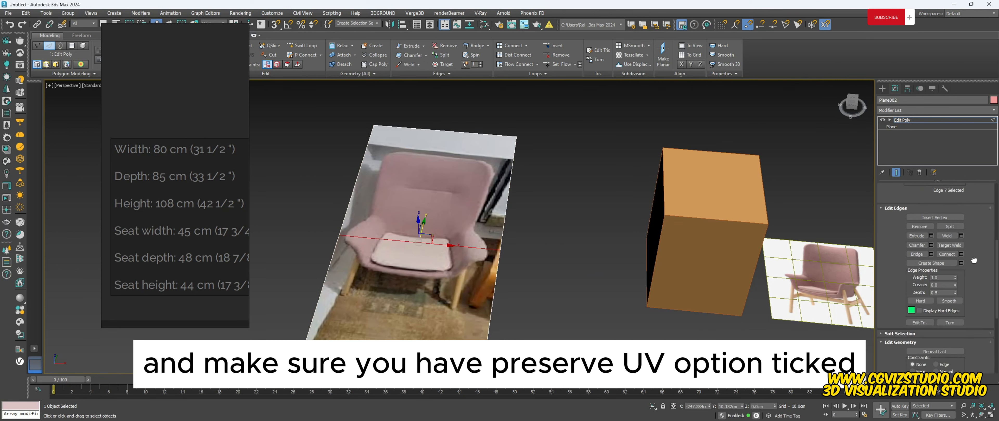
scroll(973, 260, down, 2)
click(913, 331)
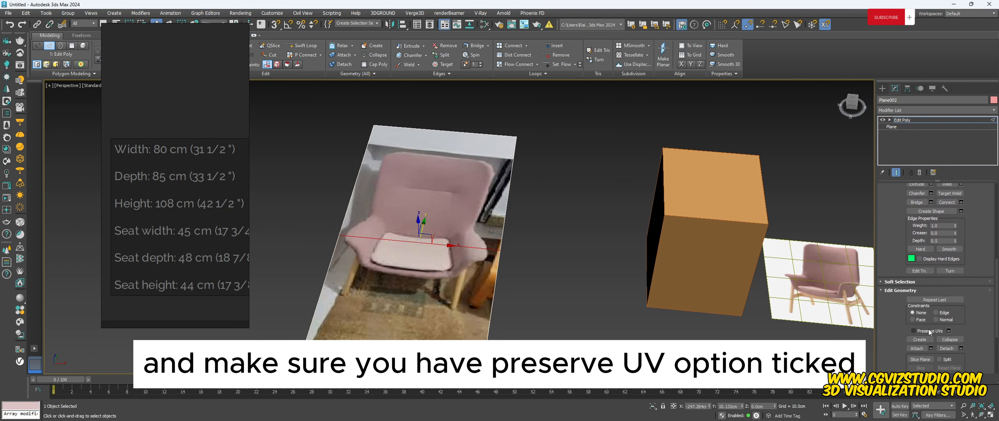
mouse_move(447, 222)
alt+middle_down()
mouse_move(427, 219)
mouse_move(446, 236)
alt+middle_up()
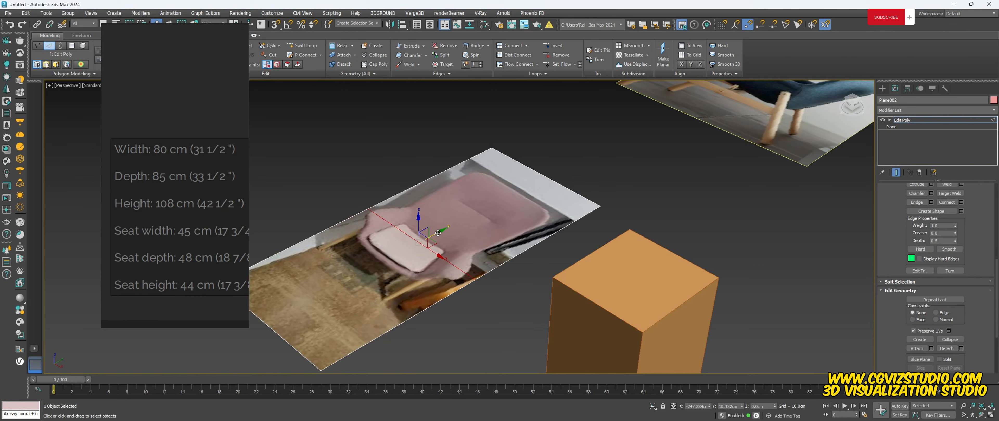
drag(438, 233, 376, 275)
- Connect the side edges of the chair section with a second horizontal edge and move it along Y to the backrest's top
alt+middle_drag(515, 217, 472, 211)
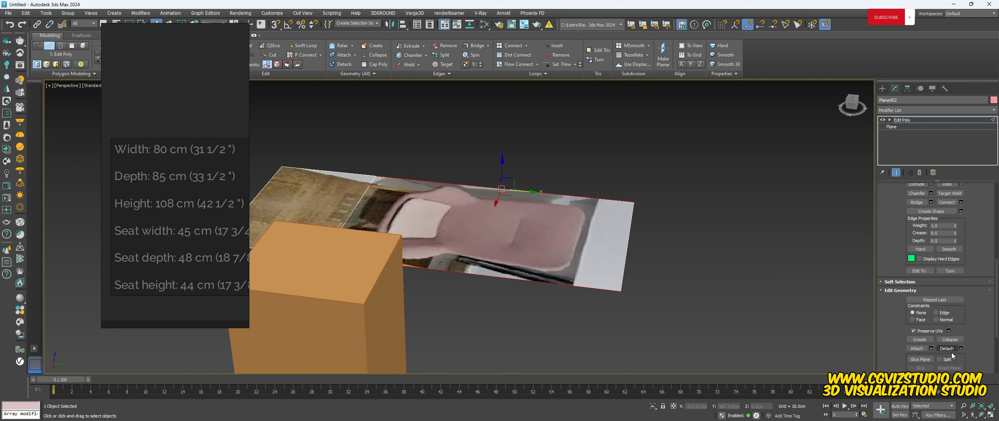
mouse_move(976, 353)
mouse_down()
mouse_move(976, 304)
mouse_move(976, 360)
mouse_up()
click(947, 209)
drag(512, 232, 599, 233)
alt+middle_drag(600, 230, 519, 177)
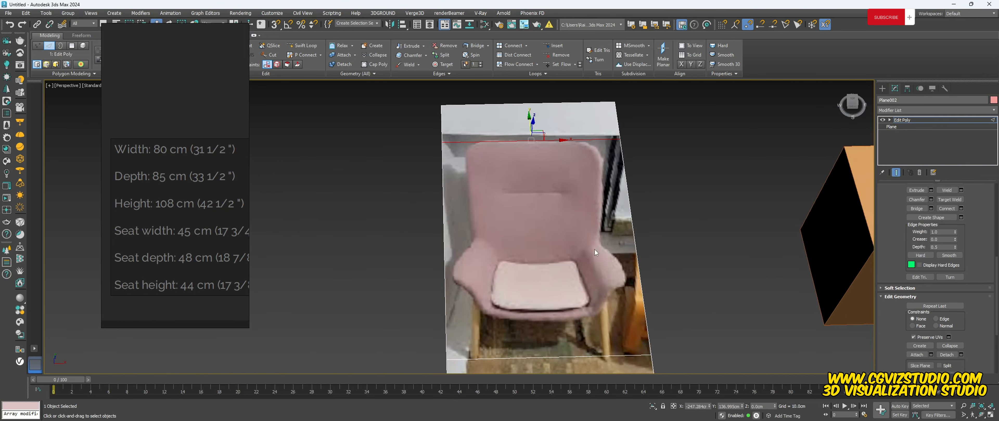
- Connect the pink chair plane's horizontal edges with 2 vertical segments at a pinch of 81
scroll(539, 235, down, 3)
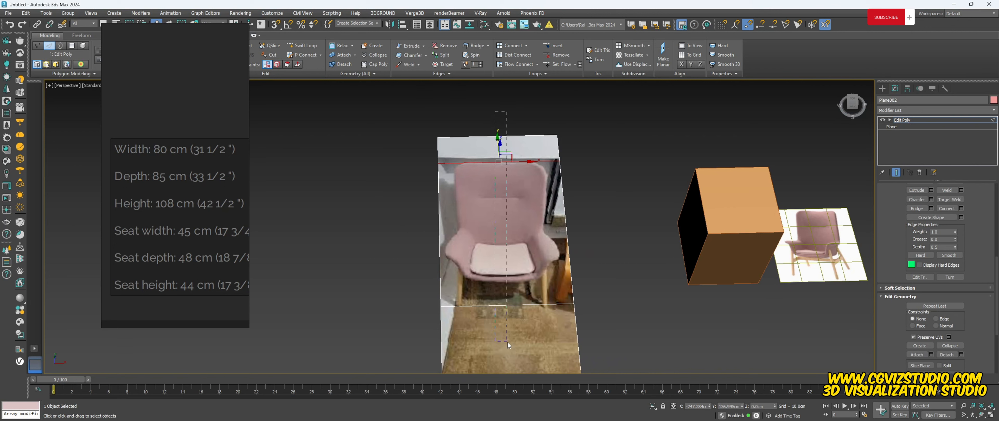
scroll(508, 346, up, 3)
drag(972, 348, 965, 365)
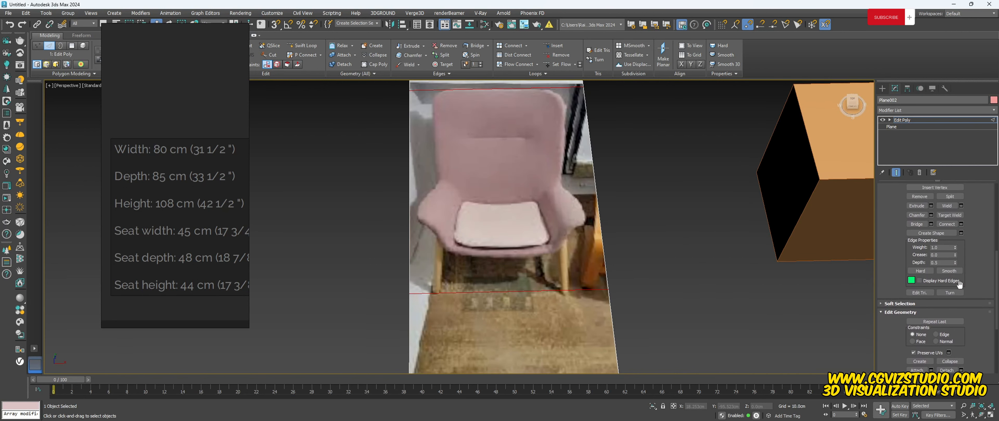
click(961, 225)
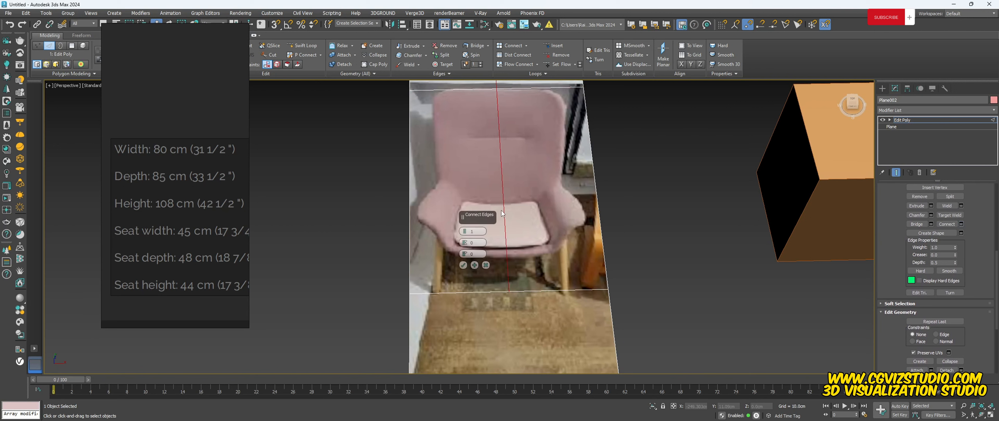
drag(465, 232, 460, 114)
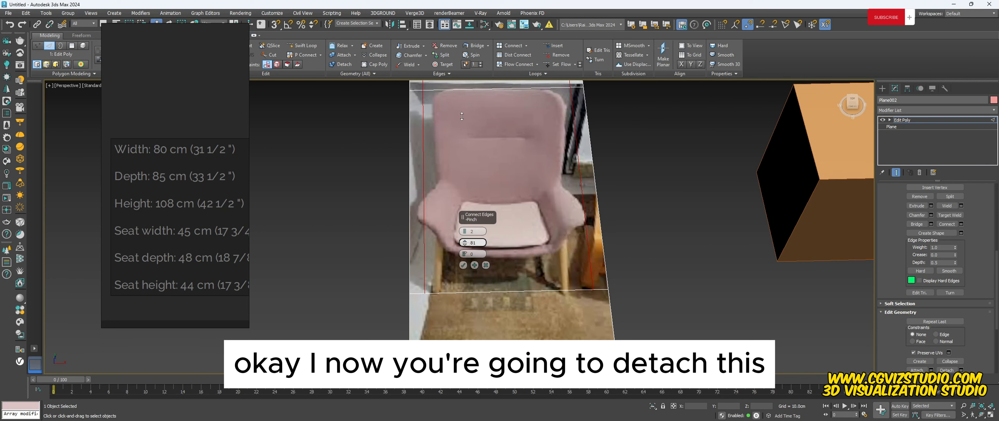
click(463, 265)
- Move the left vertical edge along X to the outer side of the chair's left armrest
click(424, 213)
drag(445, 184, 438, 185)
middle_drag(547, 211, 544, 234)
- Detach the polygon framing the pink chair as a separate object and leave polygon editing
key(4)
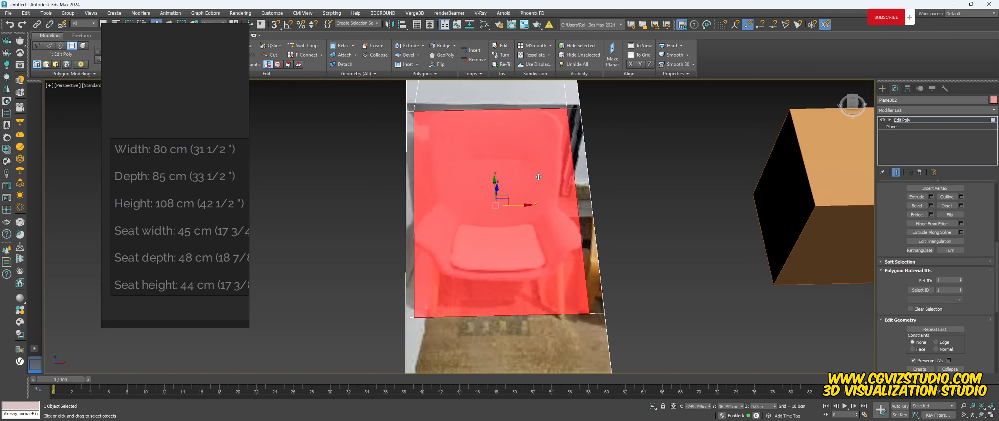
scroll(949, 319, down, 3)
click(948, 317)
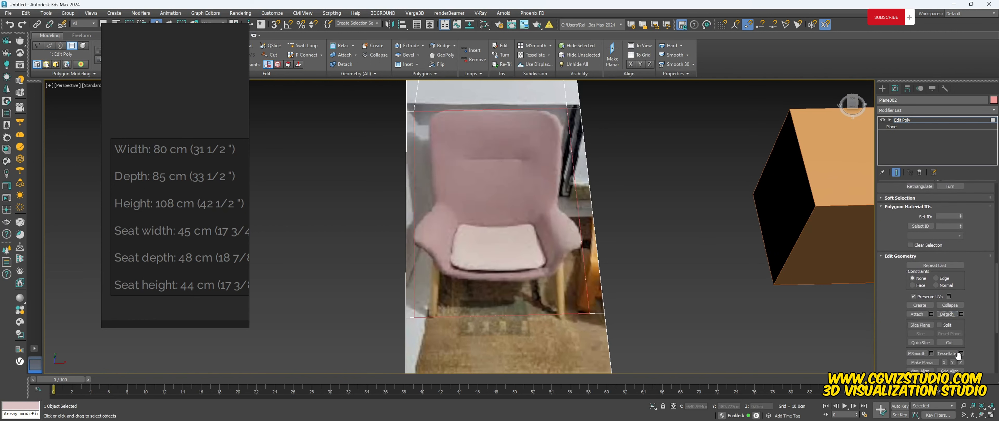
click(935, 122)
click(704, 158)
- Move the detached pink chair piece away from its image plane to the space behind the orange box
scroll(527, 216, down, 2)
click(519, 223)
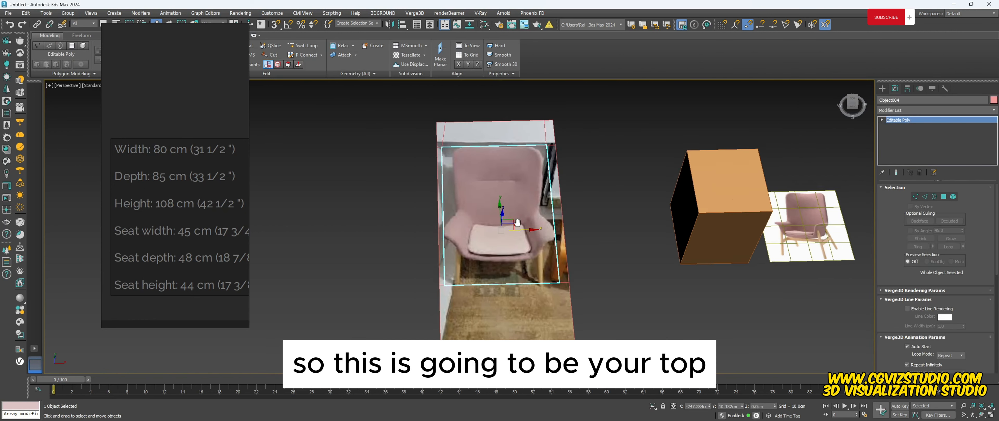
middle_drag(519, 222, 441, 277)
drag(441, 277, 659, 128)
- Delete the leftover frame of the pink chair image plane
click(468, 179)
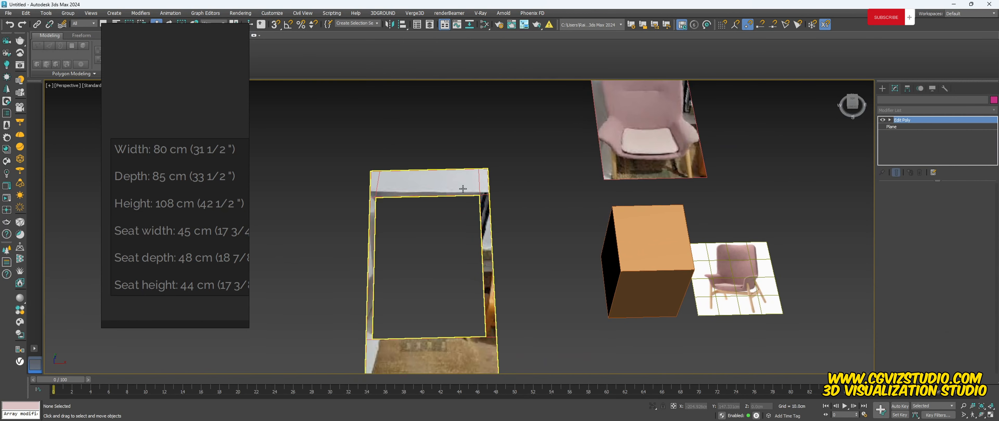
key(Delete)
click(513, 206)
scroll(512, 217, down, 6)
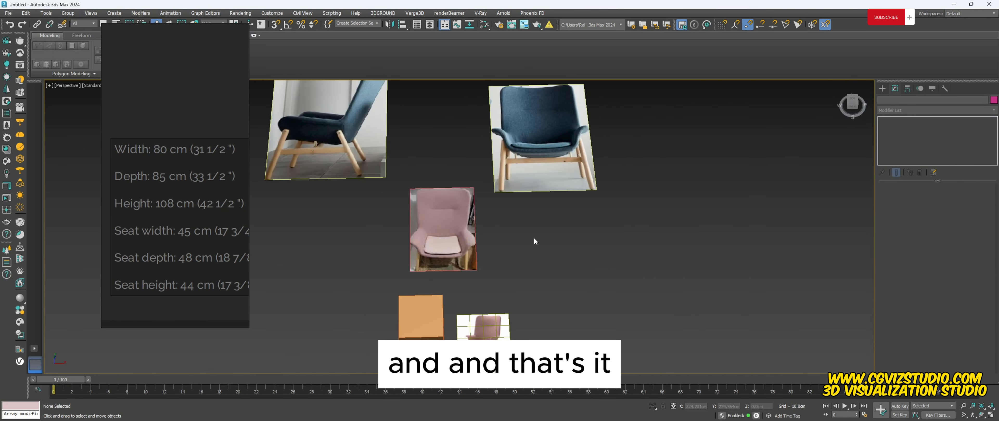
scroll(480, 240, up, 4)
scroll(477, 241, down, 4)
scroll(475, 244, up, 4)
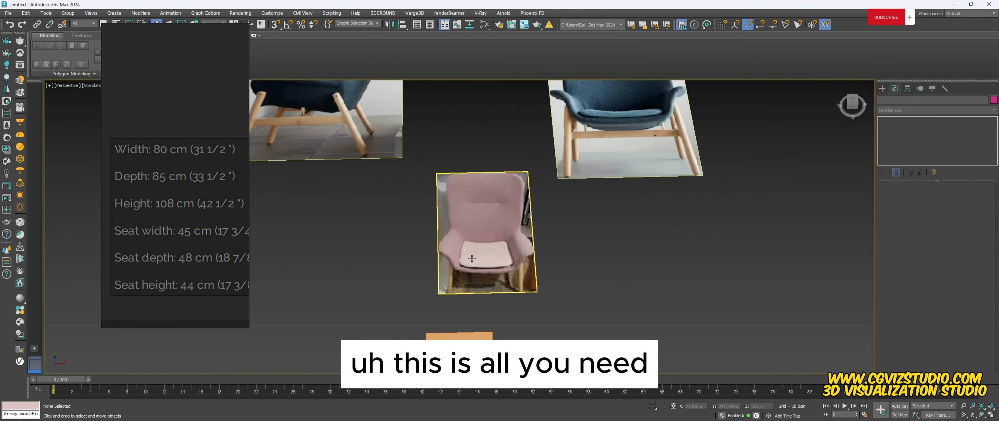
scroll(472, 259, down, 3)
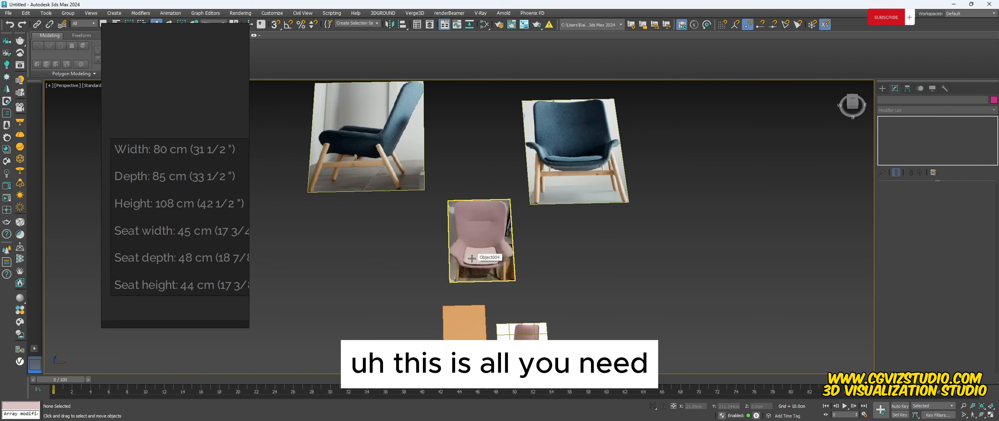
- Check the pivot positions of the cropped front-view and pink chair image planes
click(581, 176)
alt+middle_drag(418, 227, 488, 212)
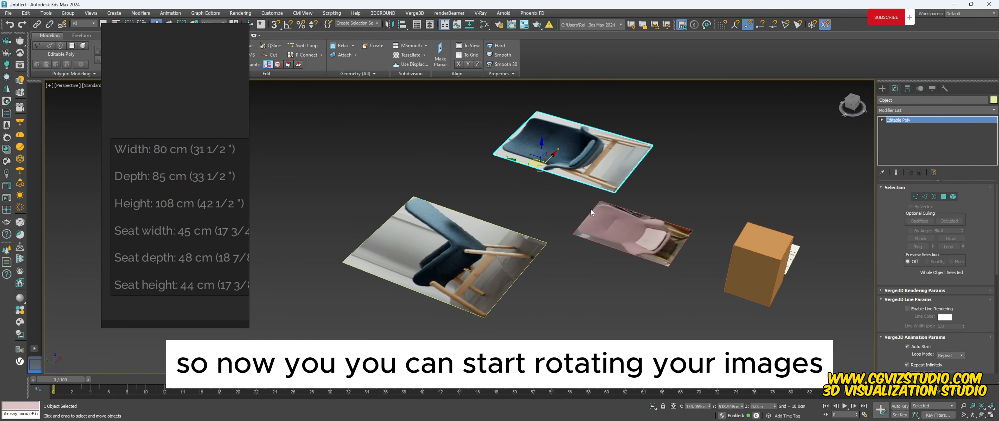
click(498, 186)
click(592, 149)
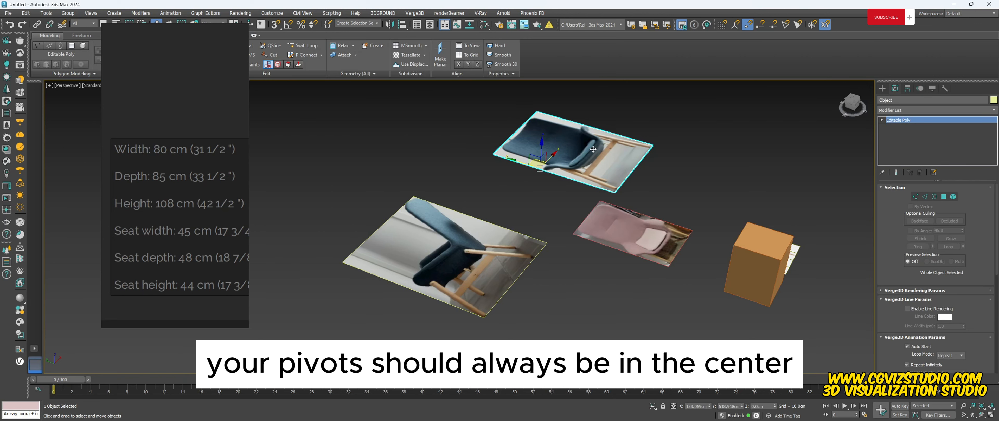
click(628, 226)
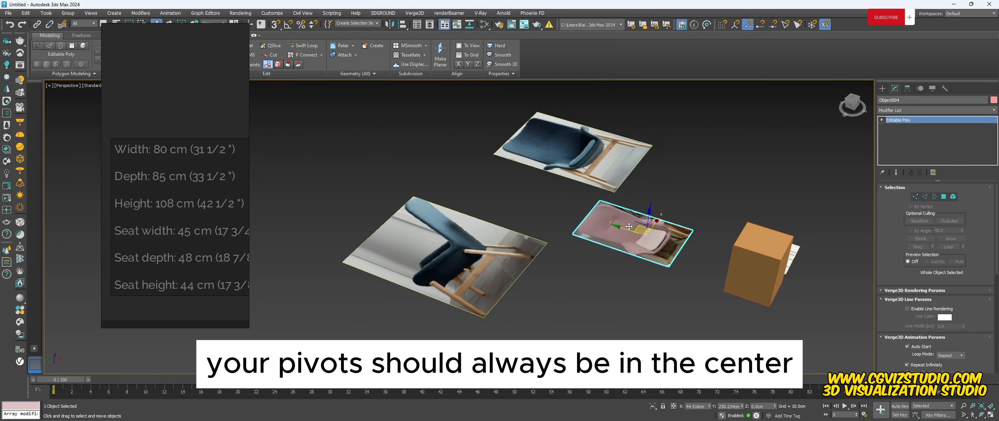
click(630, 159)
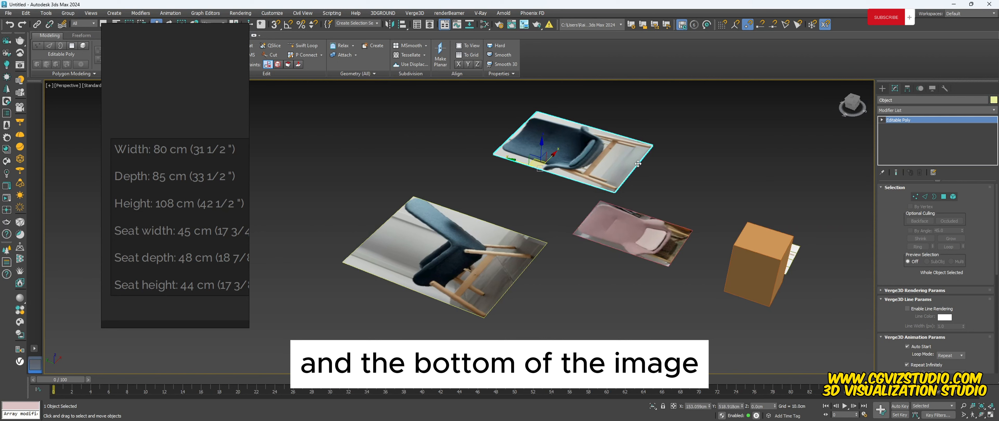
- Center the pivots of all three image planes to their objects
click(638, 225)
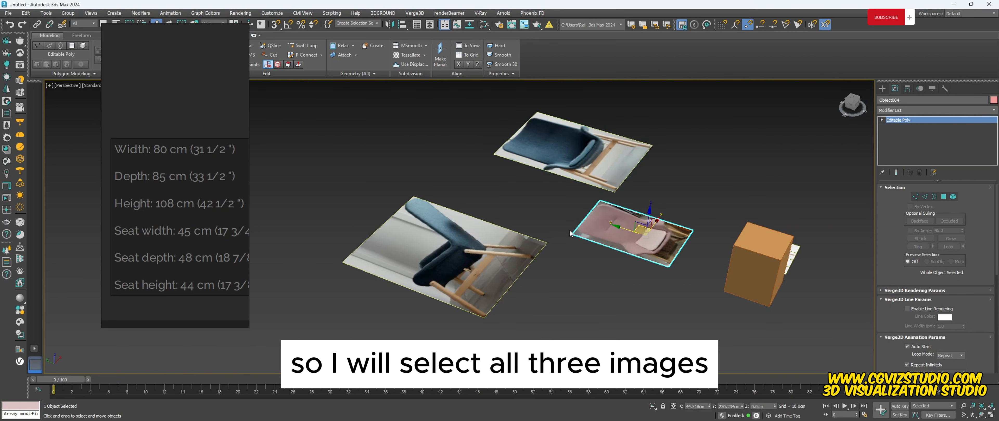
drag(625, 282, 642, 303)
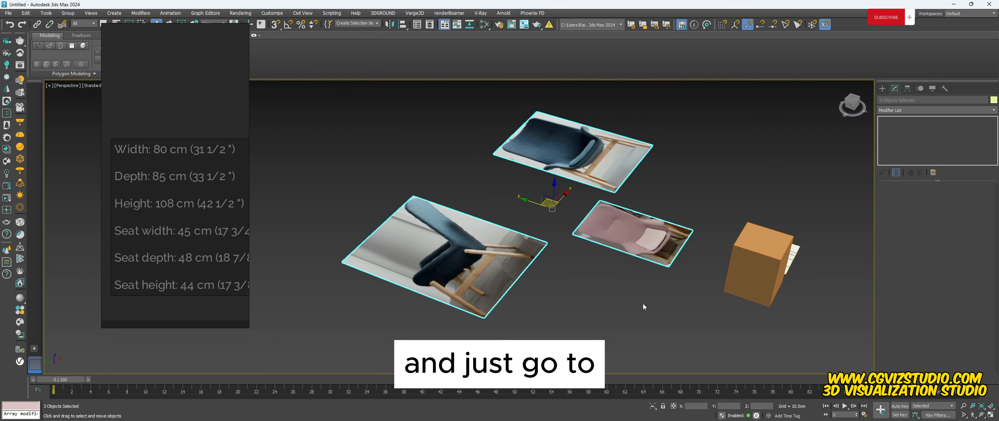
click(907, 89)
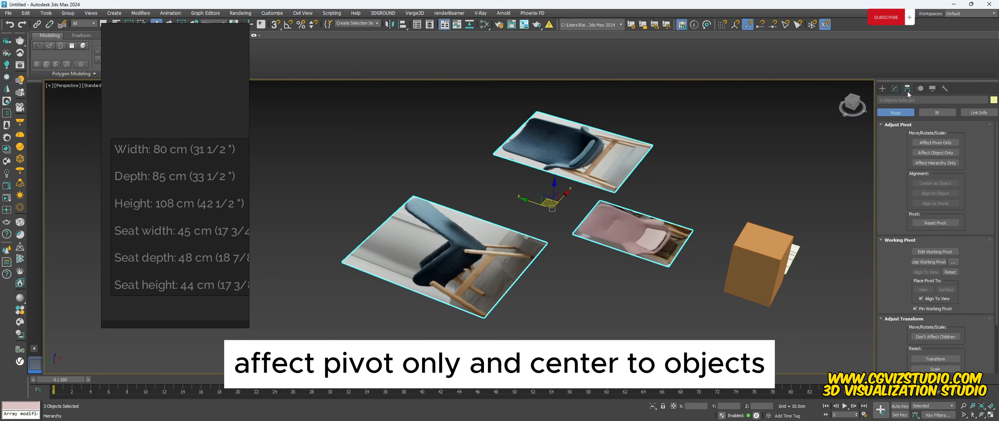
click(935, 143)
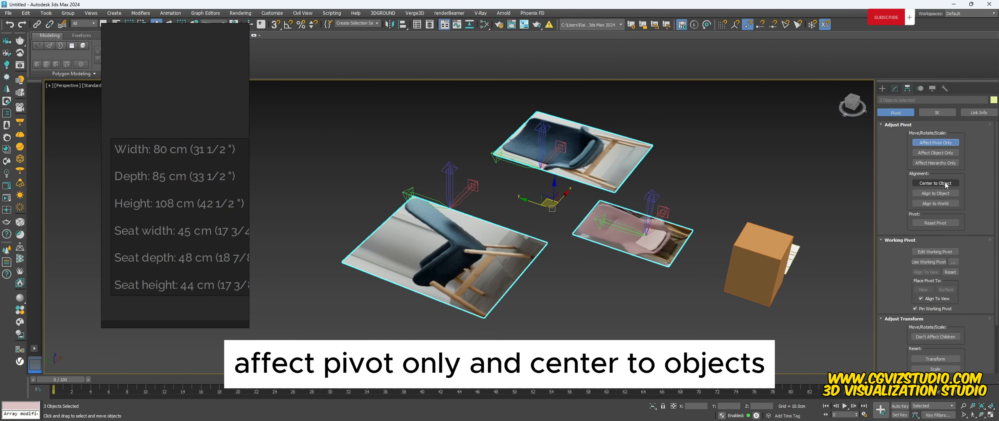
click(944, 183)
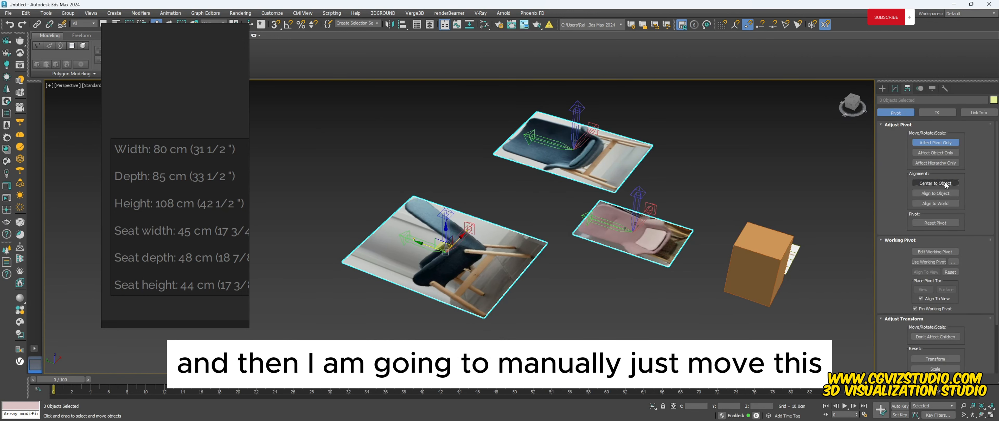
click(933, 144)
- Snap the front-view image plane's pivot to the middle of the edge below the chair's legs
click(717, 151)
click(575, 158)
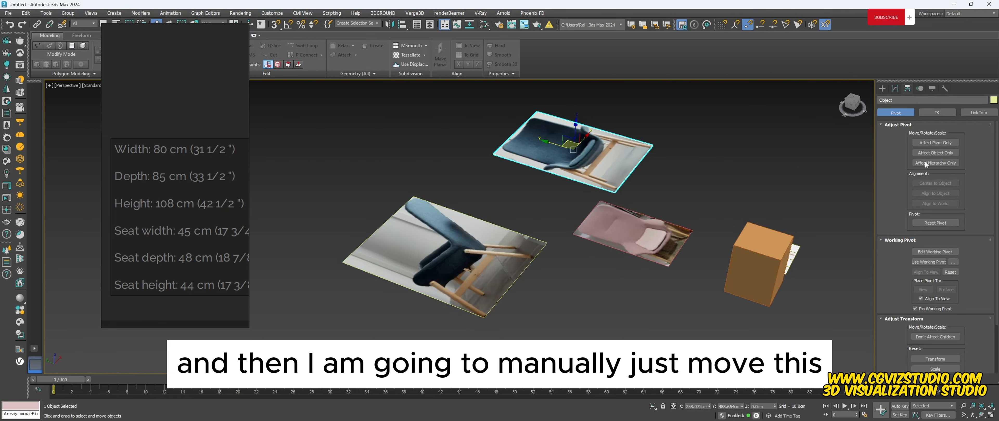
click(935, 142)
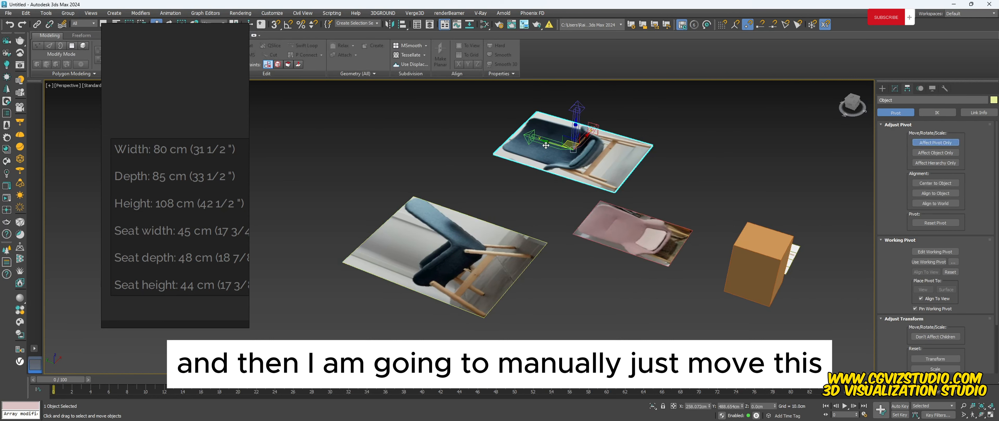
drag(546, 143, 611, 193)
key(s)
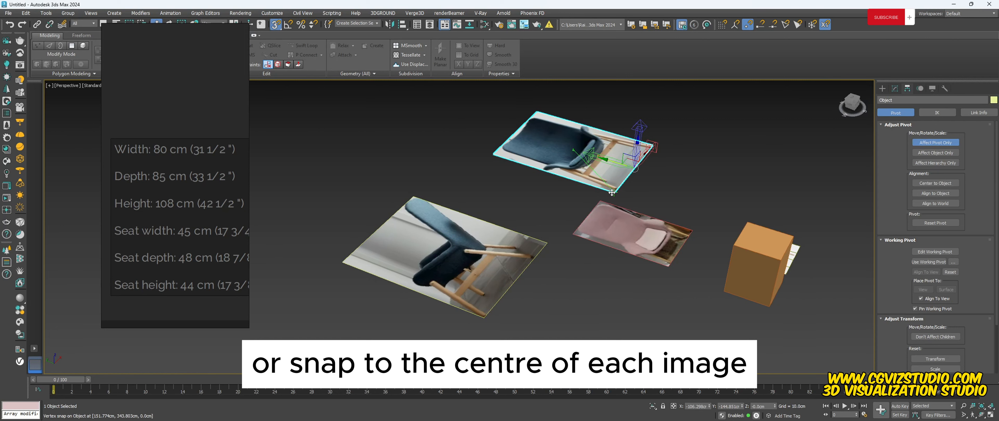
- Move the pink chair and side-view image planes' pivots to the middle of their bottom image edges and leave pivot editing
click(619, 234)
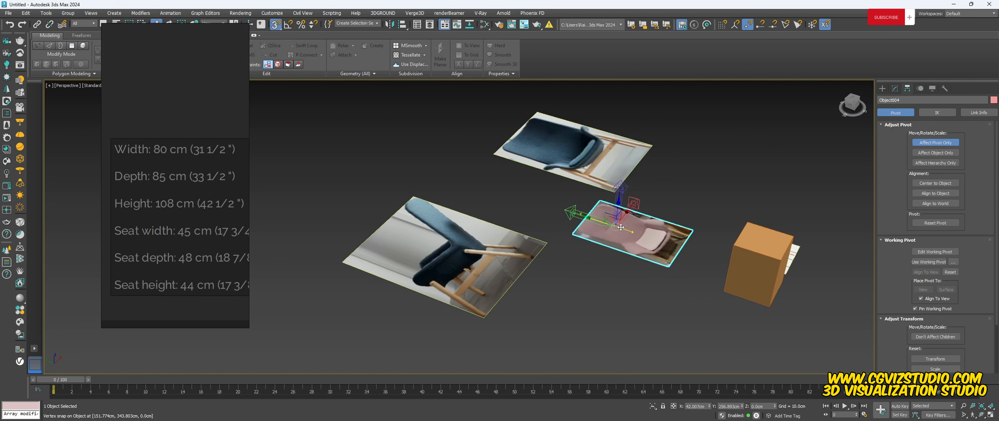
click(429, 248)
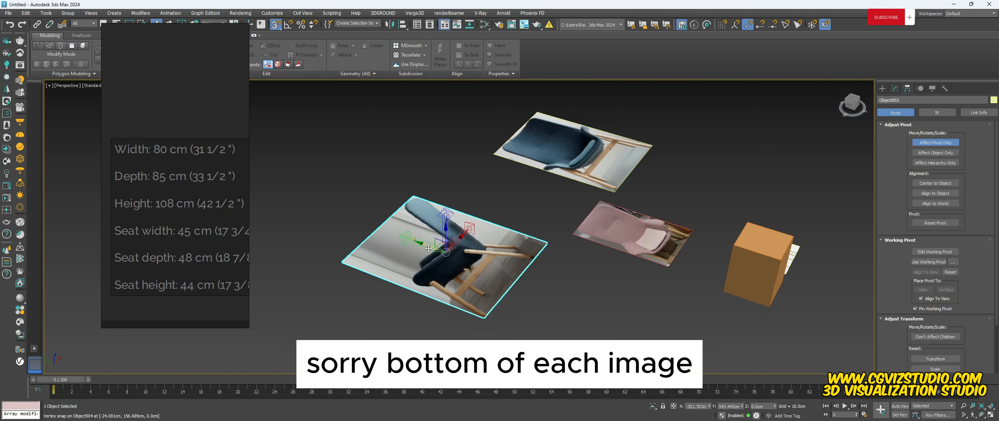
drag(428, 248, 518, 277)
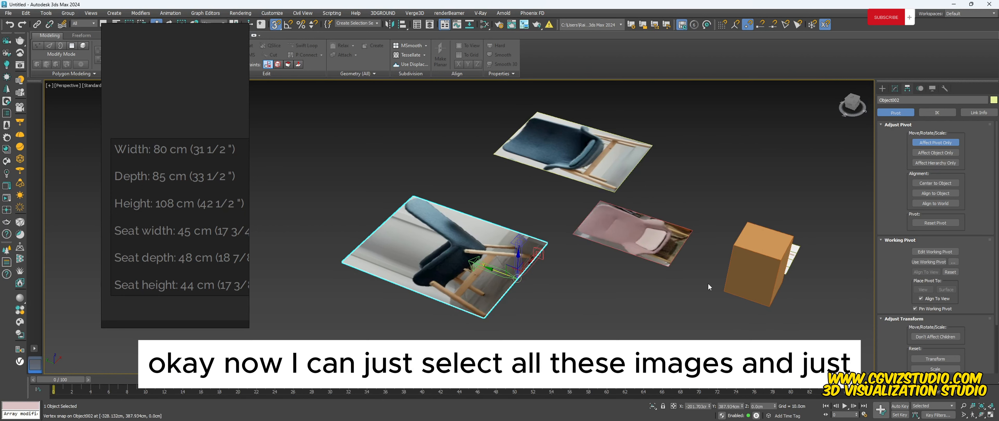
click(935, 143)
click(700, 165)
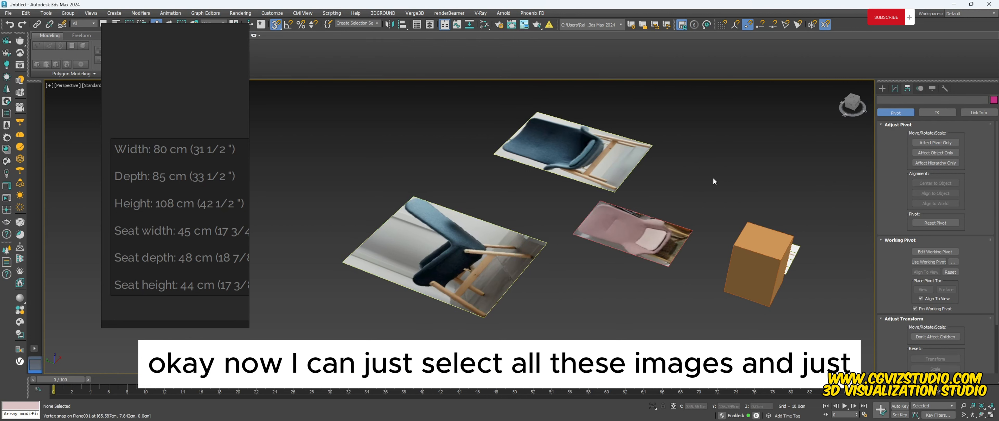
- Move all three image planes to the world origin at 0, 0, 0
drag(640, 305, 641, 305)
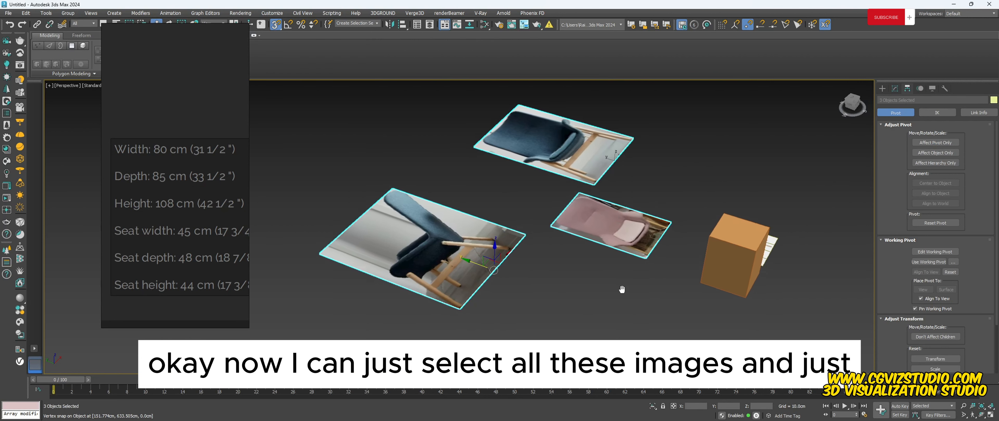
middle_drag(641, 305, 620, 297)
click(699, 407)
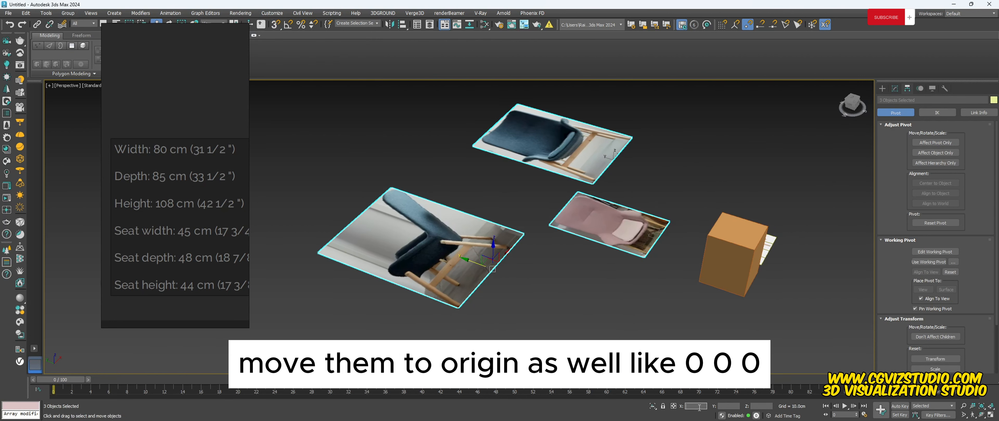
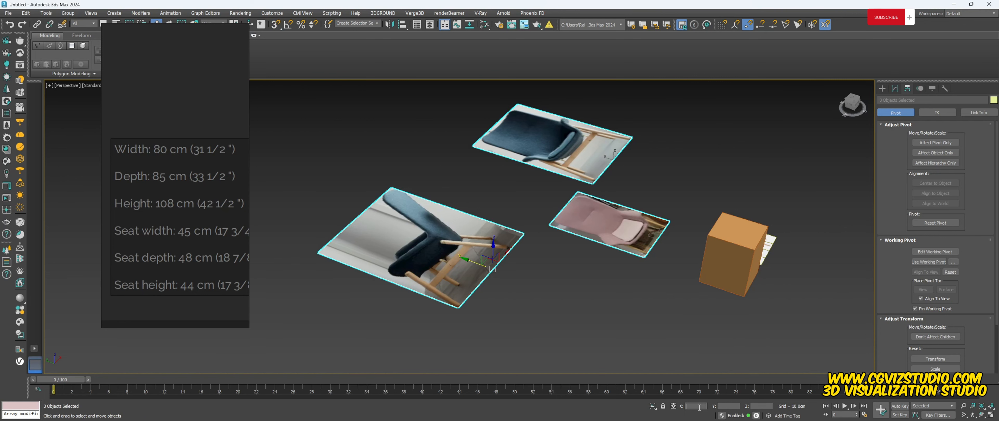
text(0)
key(Return)
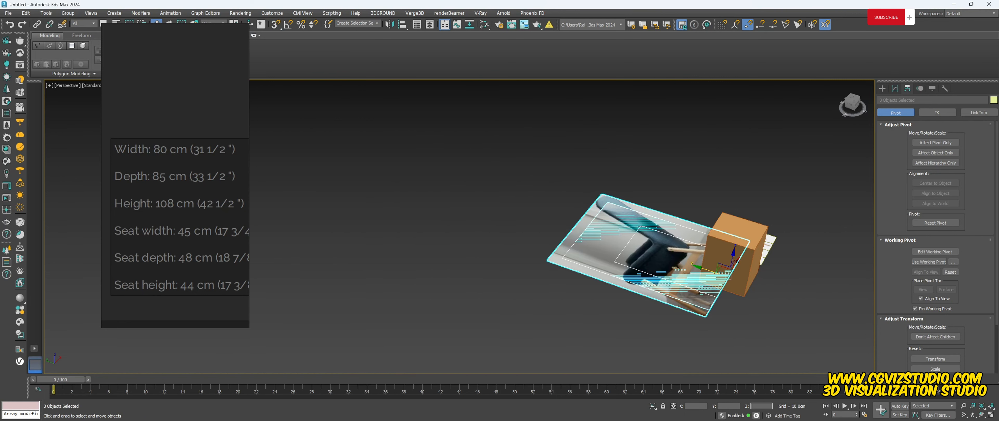
middle_drag(571, 257, 447, 234)
- Create a new layer named Reef containing the three selected image planes
click(453, 283)
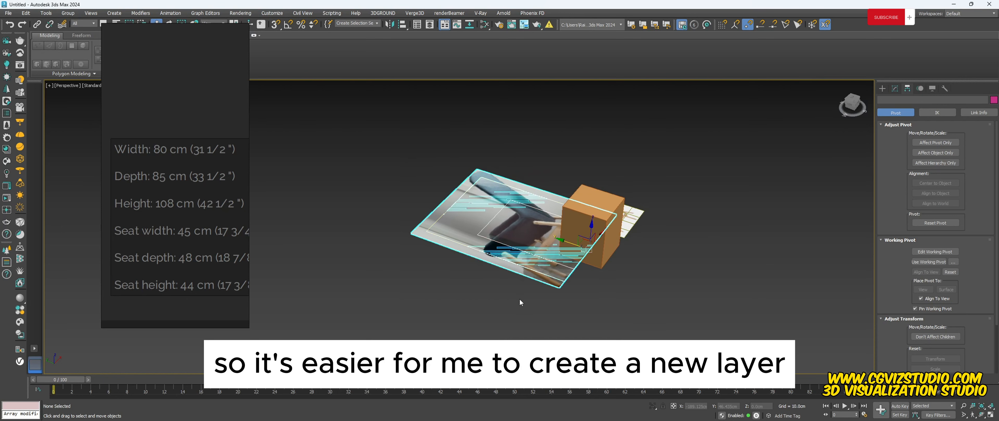
key(ctrl+z)
alt+middle_drag(520, 300, 501, 305)
right_drag(192, 94, 218, 265)
click(46, 13)
click(61, 36)
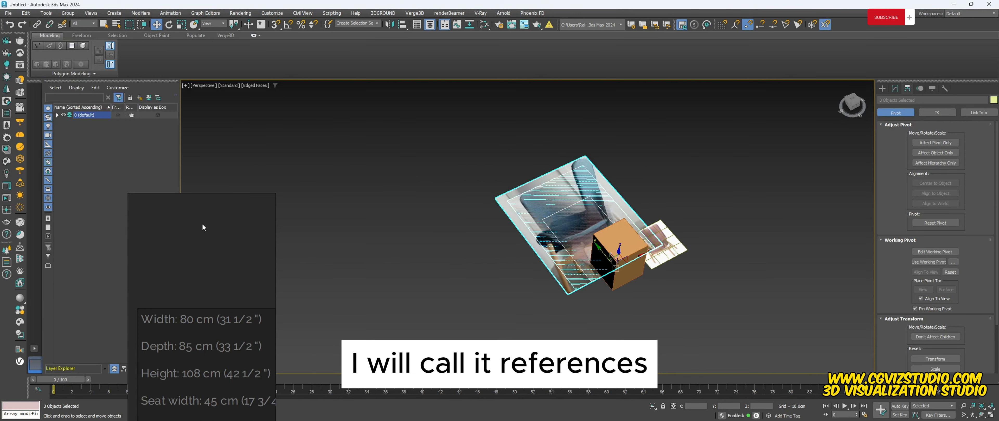
click(139, 98)
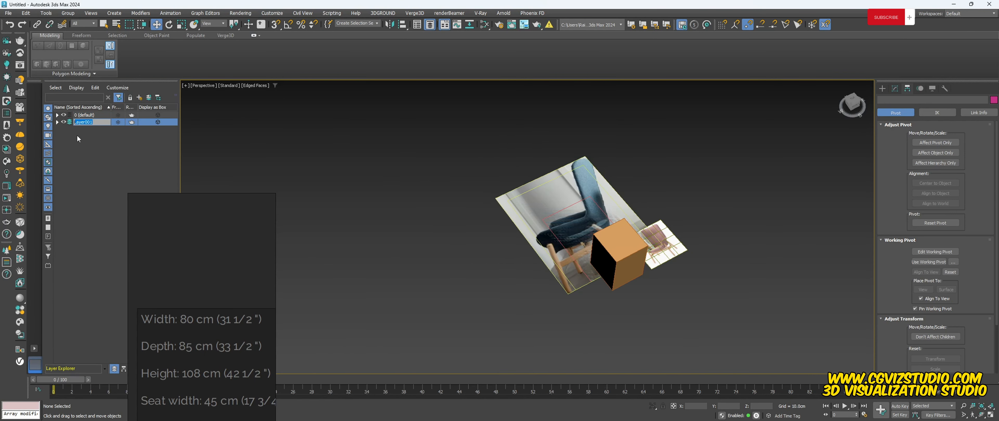
text(Reef)
key(Return)
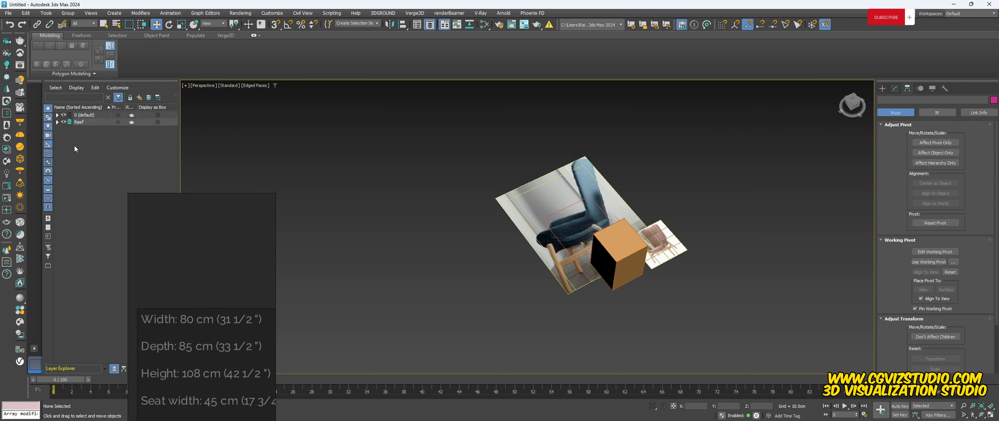
- Re-enter the new layer's name as Reef
click(81, 121)
right_click(84, 122)
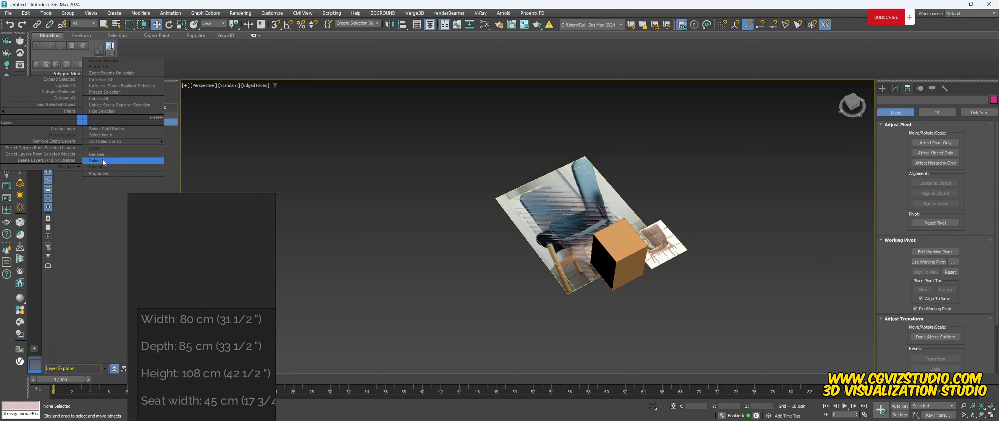
click(114, 207)
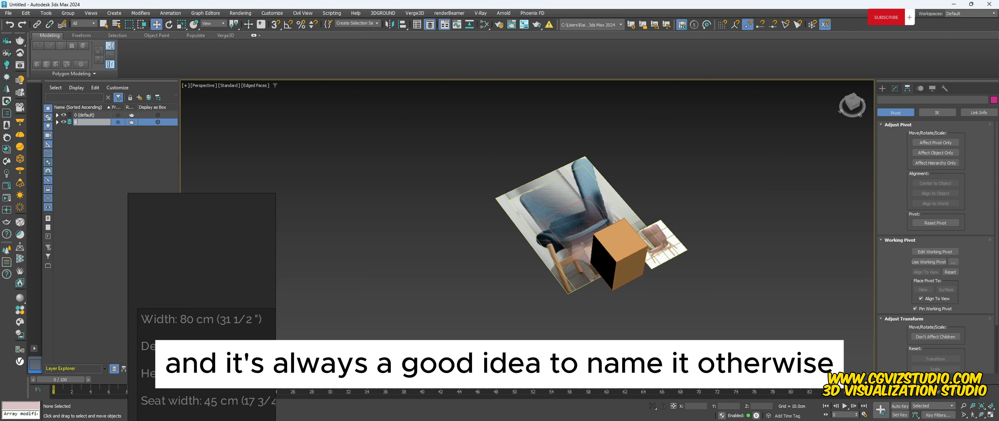
text(f)
click(91, 141)
- Expand the Reef layer and select the side-view image plane among its objects
click(57, 122)
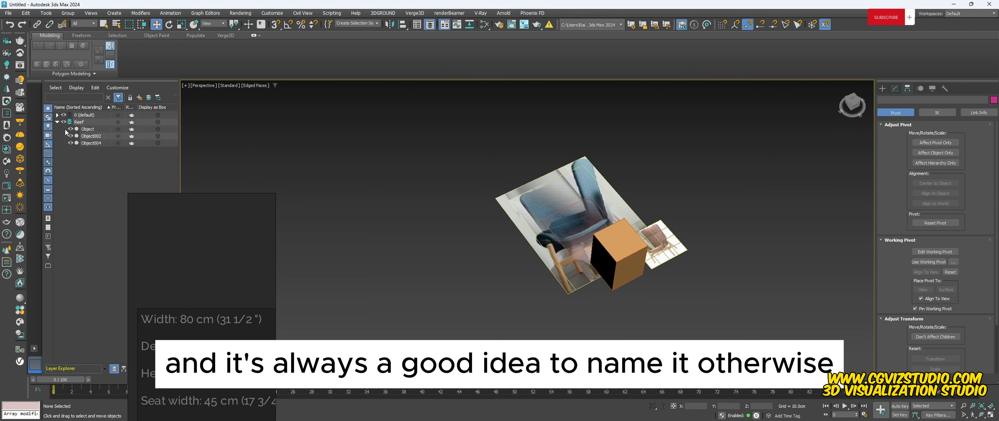
scroll(451, 213, up, 3)
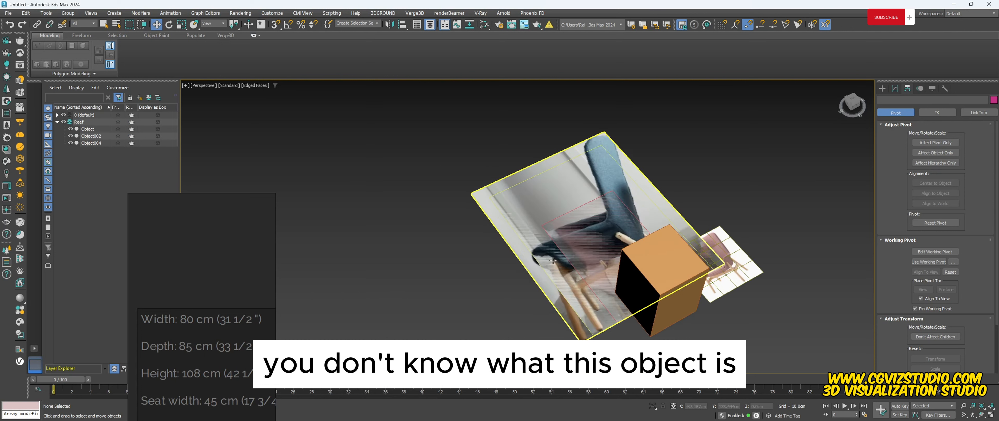
click(90, 129)
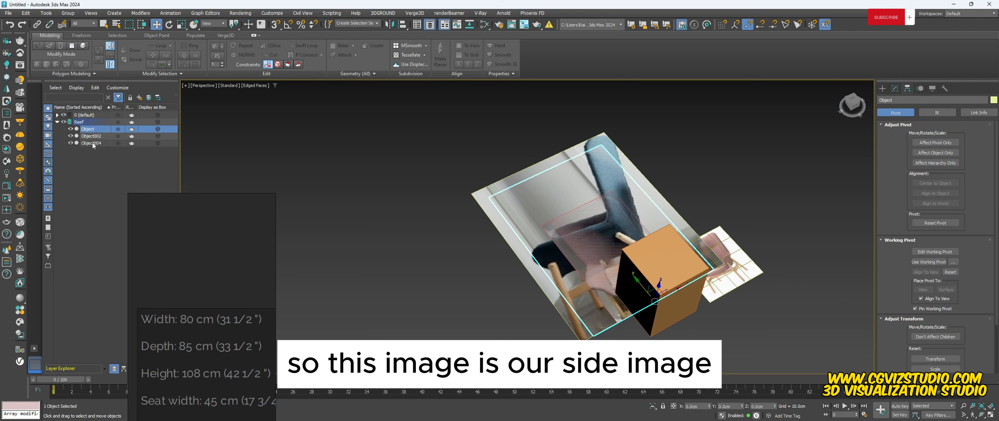
click(473, 230)
click(477, 205)
scroll(488, 199, up, 3)
scroll(488, 199, down, 2)
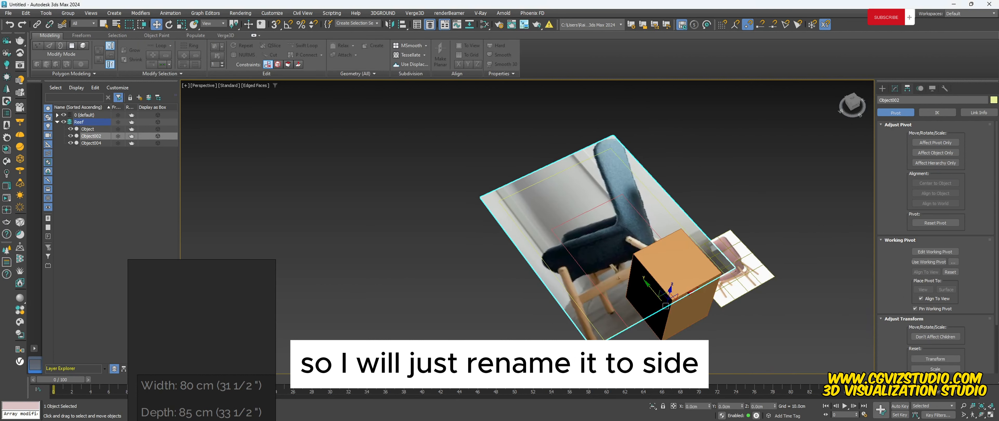
- Isolate the side-view image plane, rename it Side, and end the isolation
click(653, 406)
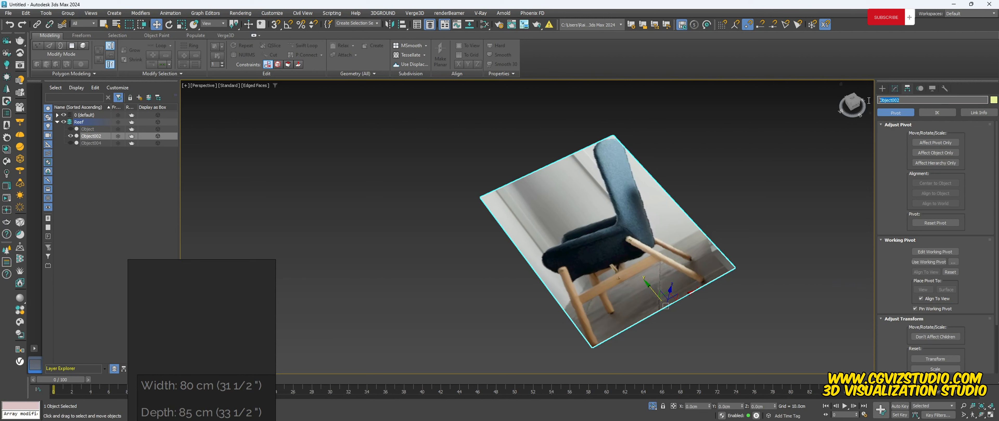
key(Return)
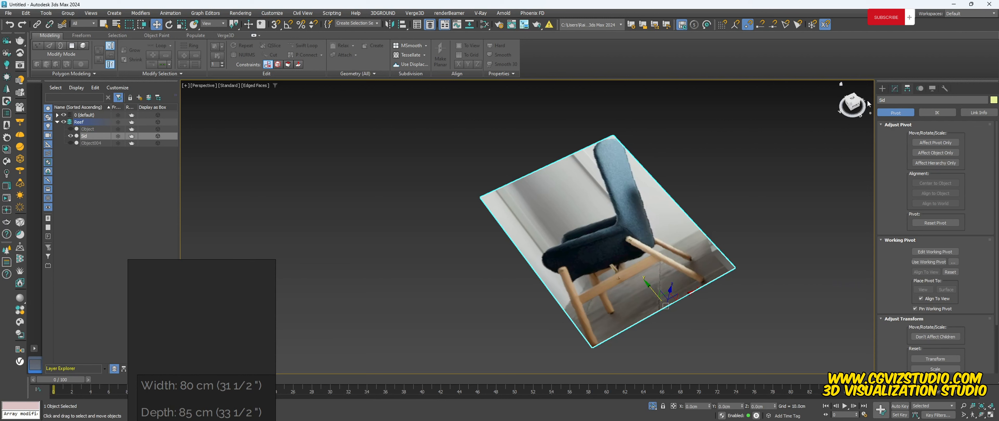
click(898, 100)
text(e)
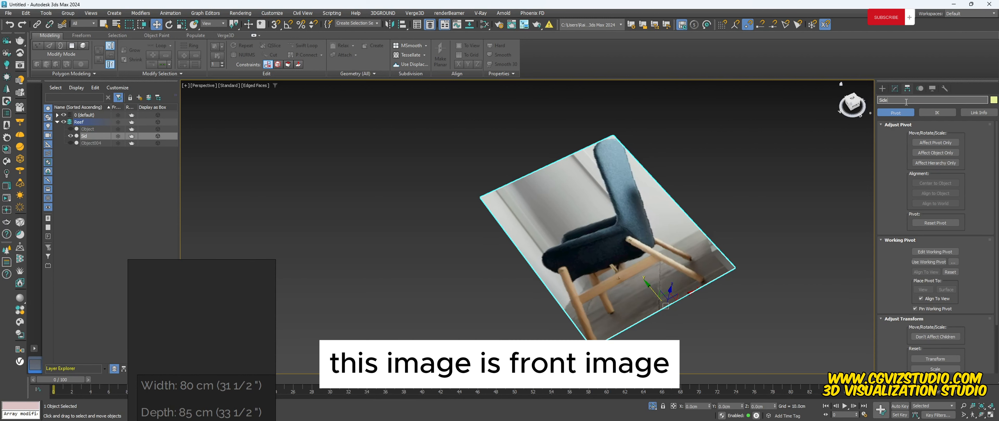
key(Return)
middle_drag(553, 246, 524, 200)
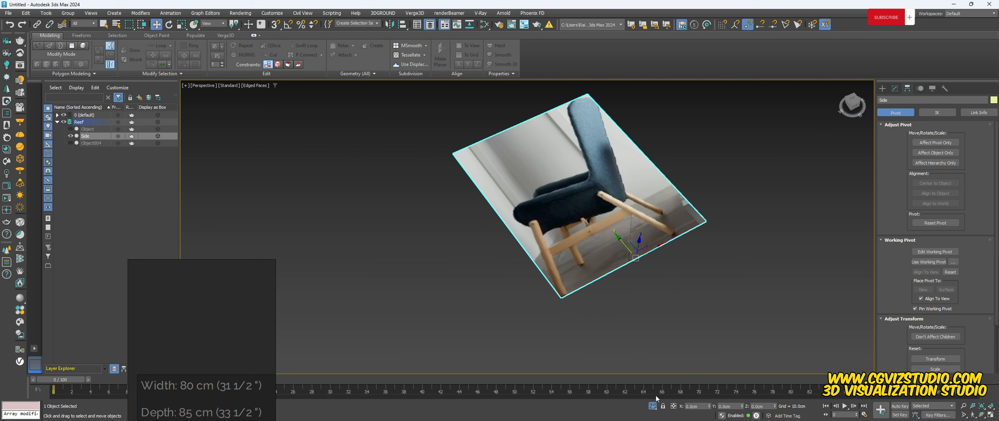
click(653, 407)
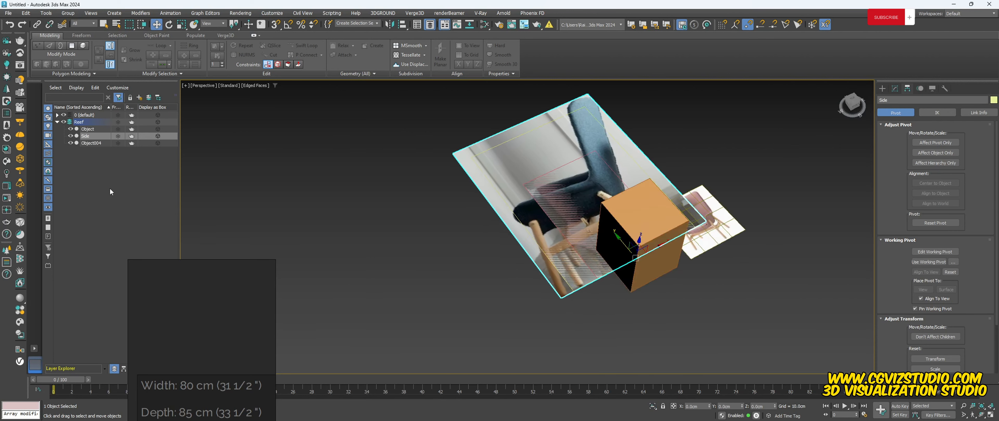
- Hide the Side plane and rename the front-view image plane as Front
click(70, 137)
click(88, 129)
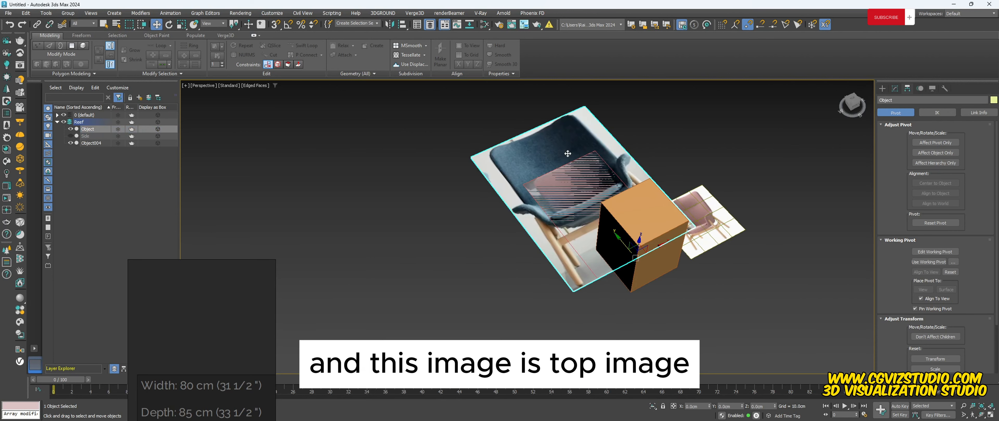
click(910, 100)
text(Front)
key(Return)
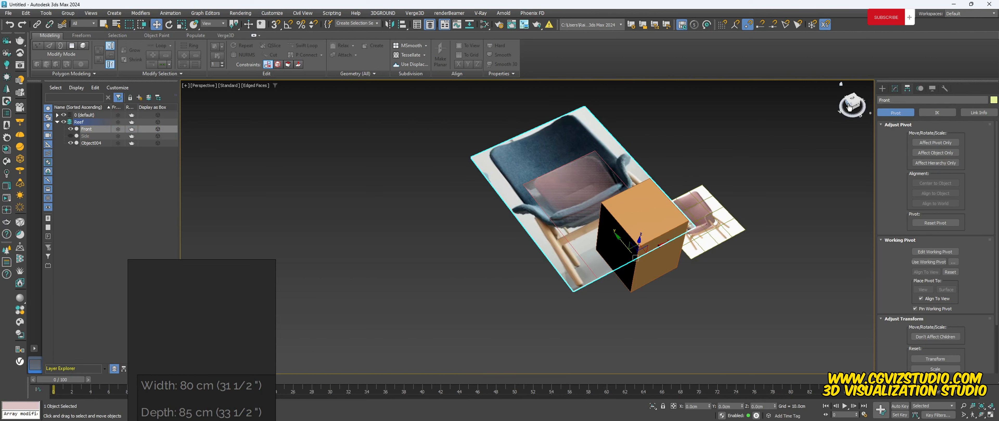
- Hide the Front plane and rename the top-view image plane as Top
click(71, 129)
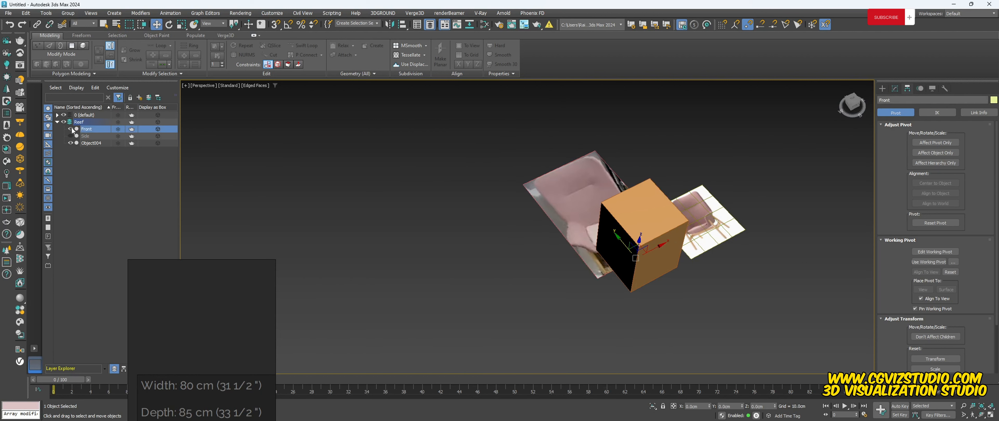
click(87, 143)
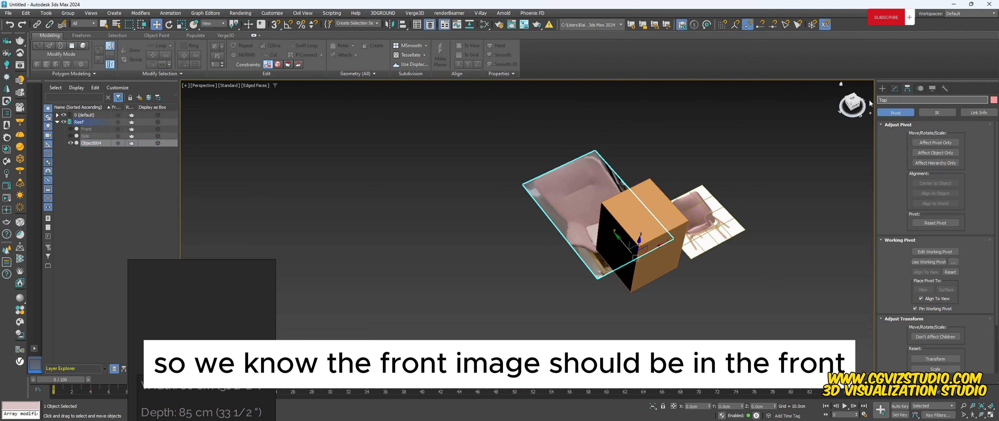
text(Top)
key(Return)
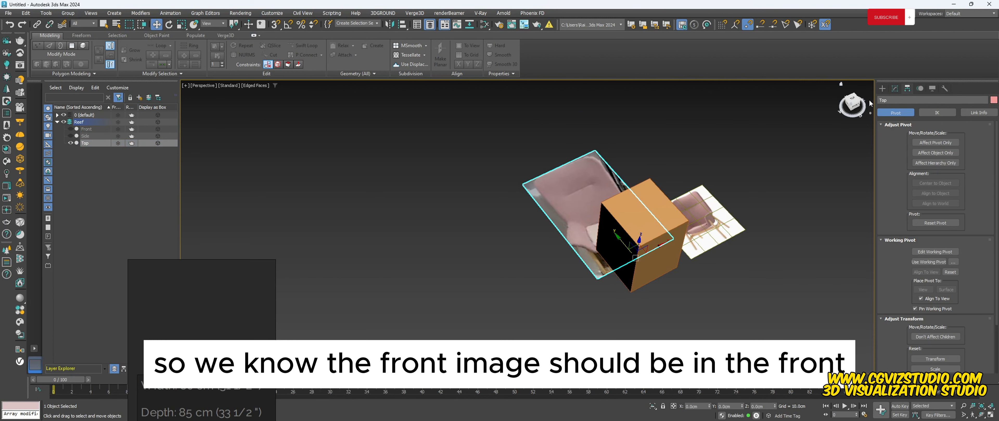
- Hide the Top plane, then show and select the Front plane
click(70, 143)
click(71, 129)
click(86, 129)
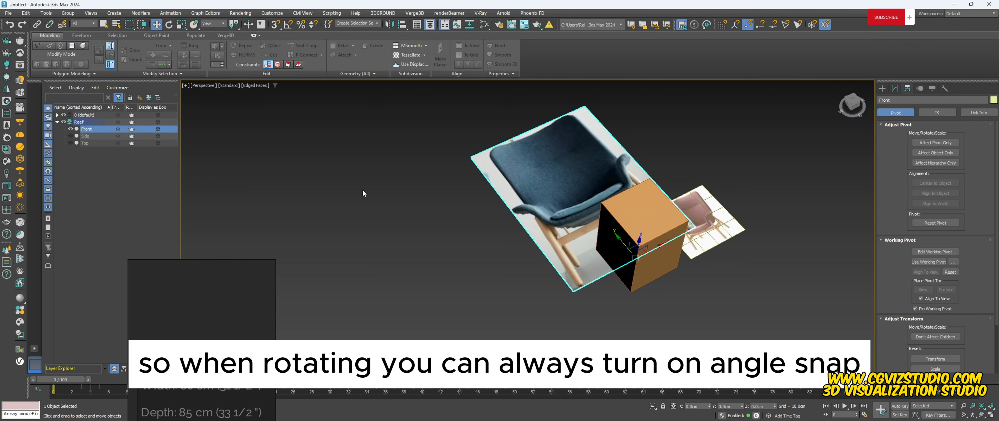
- Rotate the Front plane 90° upright using angle snap and move it clear of the box to about 87 cm on Y
alt+middle_drag(448, 176, 565, 228)
key(e)
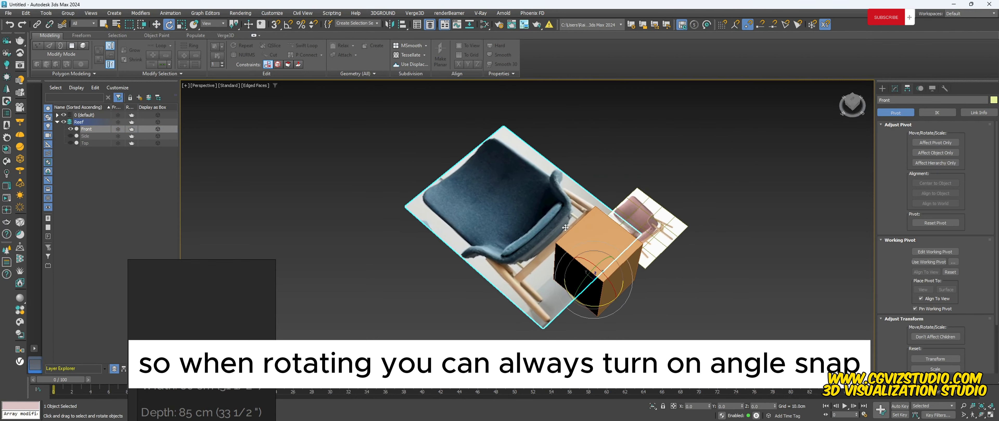
click(288, 26)
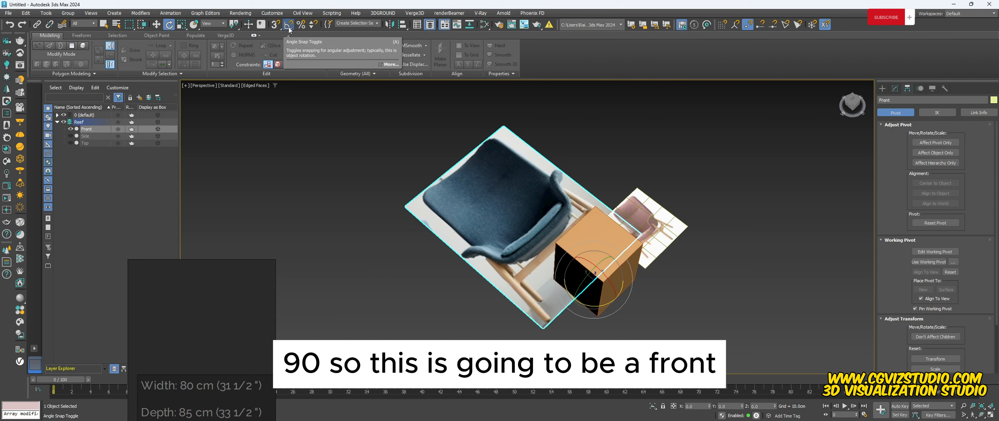
drag(605, 275, 626, 304)
key(w)
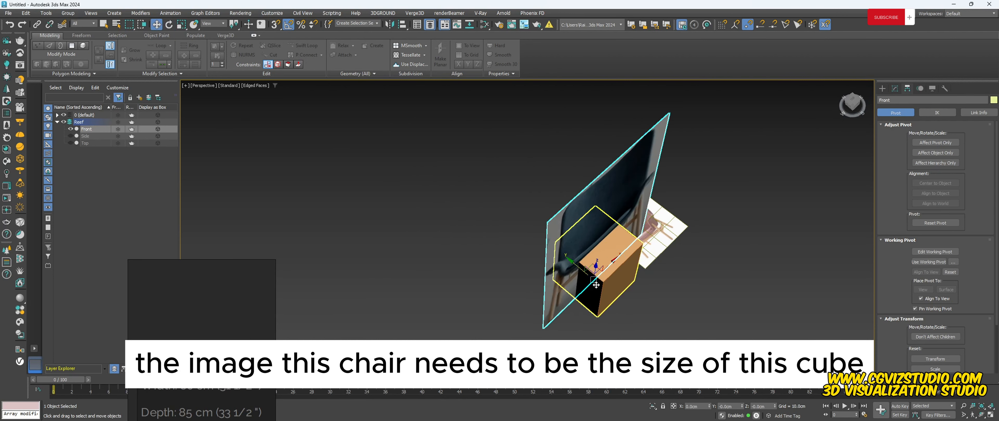
drag(578, 271, 533, 237)
alt+middle_drag(571, 250, 543, 235)
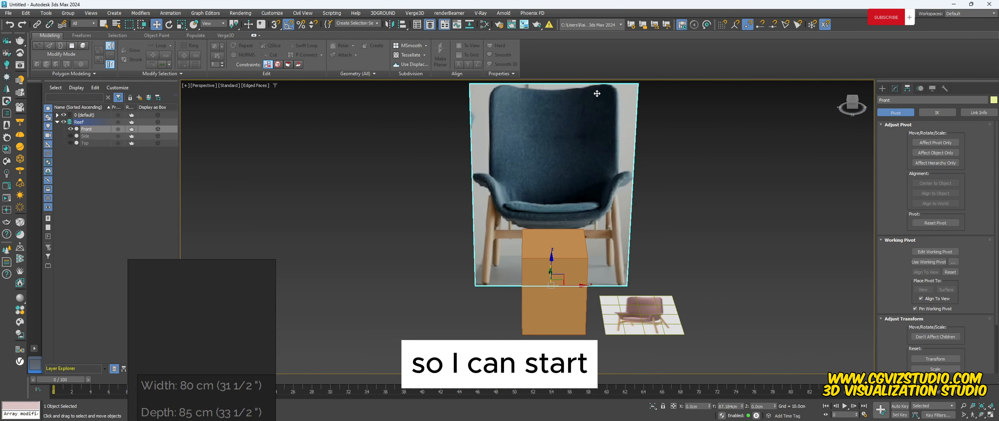
alt+middle_drag(533, 166, 529, 203)
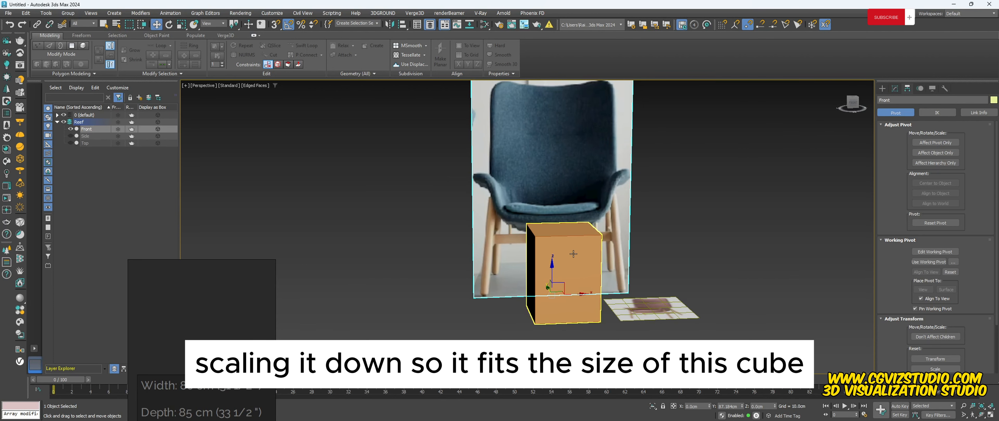
- Frame the Front plane in the front view with shaded display and the grid hidden
ctrl+click(571, 254)
alt+middle_drag(570, 250, 568, 233)
click(535, 229)
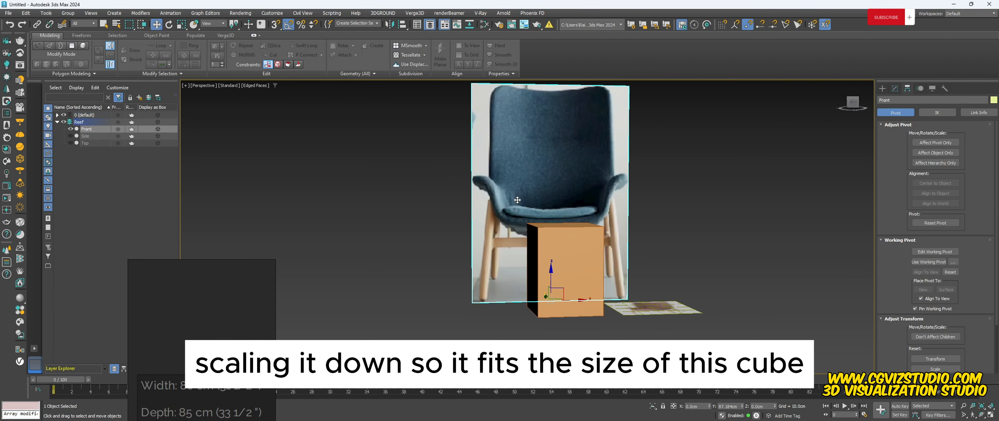
key(f)
key(z)
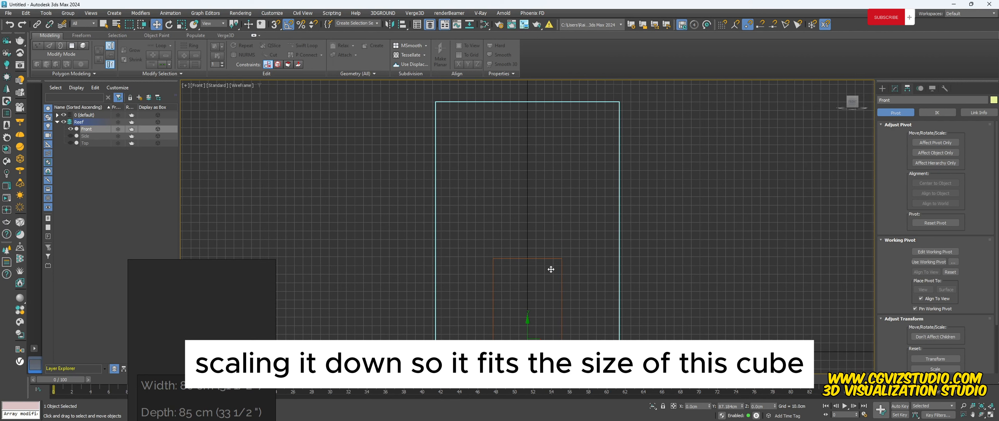
key(F3)
key(g)
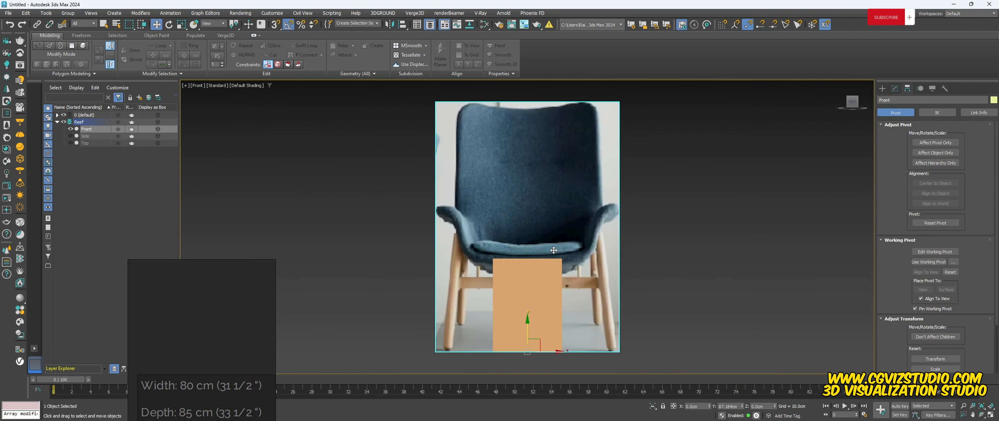
- Scale the Front plane down uniformly to the box's front outline and check its size in perspective
middle_drag(550, 270, 534, 254)
key(r)
drag(519, 334, 532, 394)
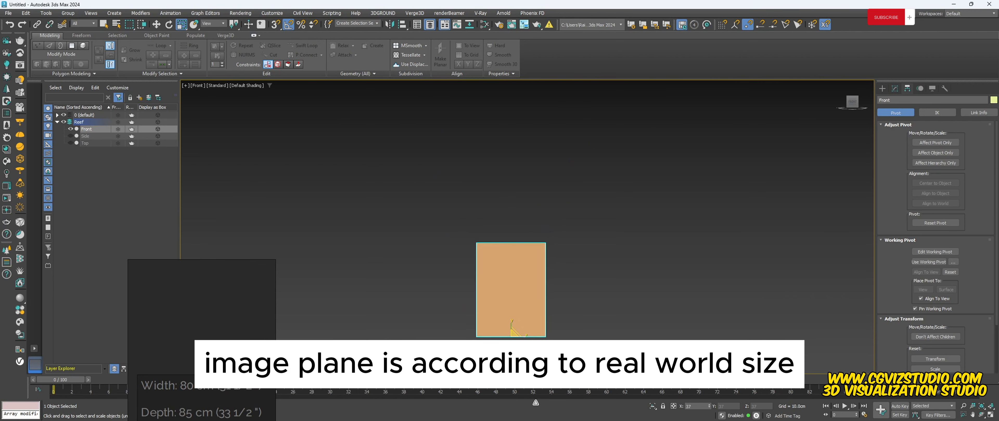
key(p)
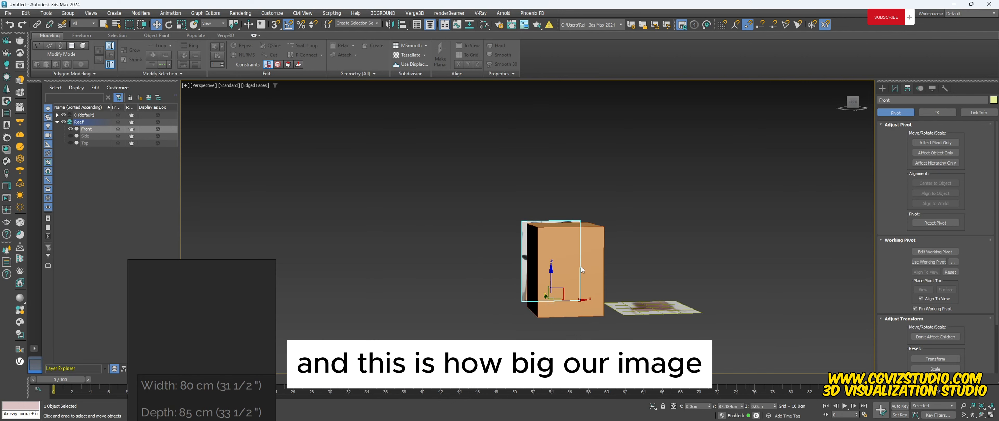
scroll(532, 220, up, 5)
alt+middle_drag(533, 220, 467, 222)
scroll(547, 221, down, 4)
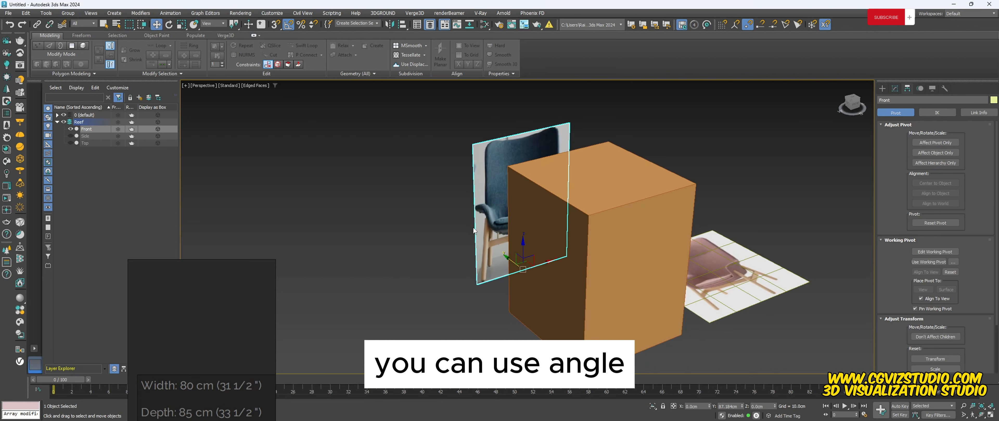
- Hide the Front plane, then show and select the Side plane
click(70, 130)
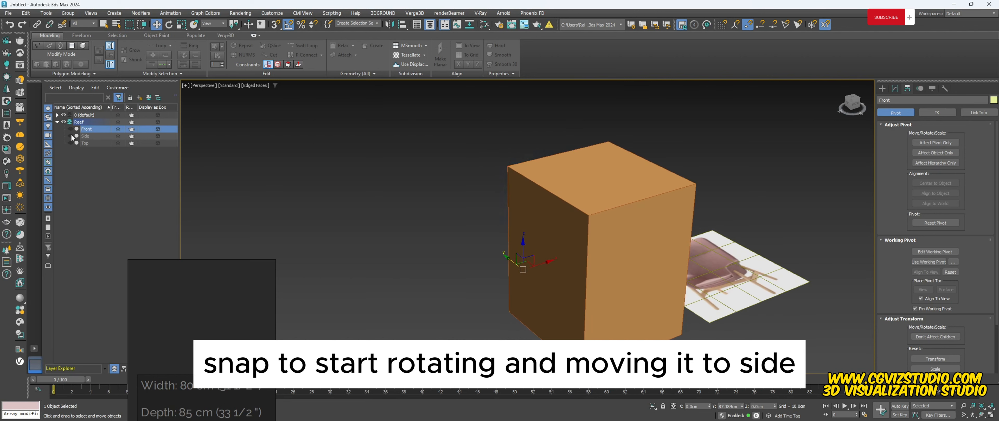
click(71, 136)
click(90, 136)
- Rotate the Side plane upright to face sideways and move it beside the box to about -145 cm on X
alt+middle_drag(319, 178, 363, 190)
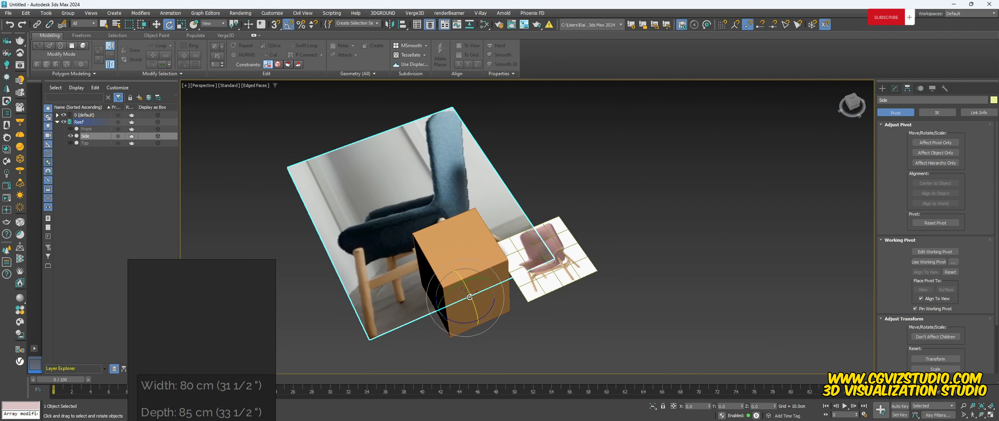
drag(469, 297, 472, 323)
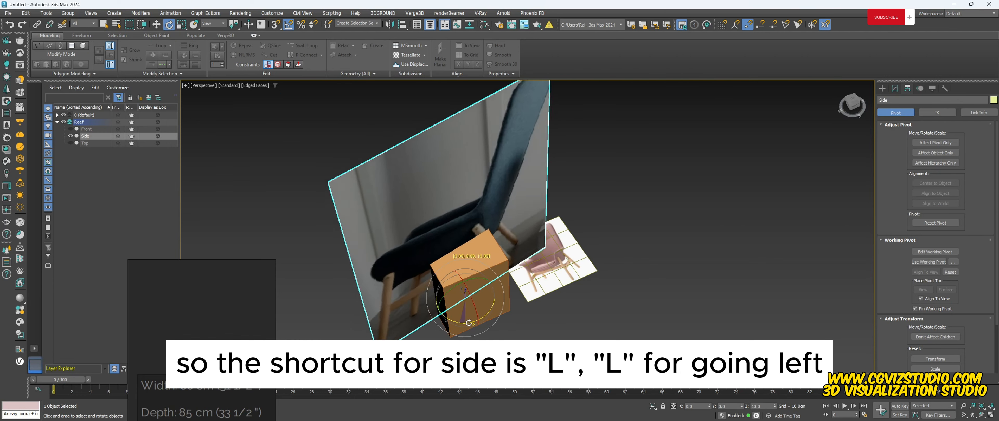
drag(471, 322, 498, 317)
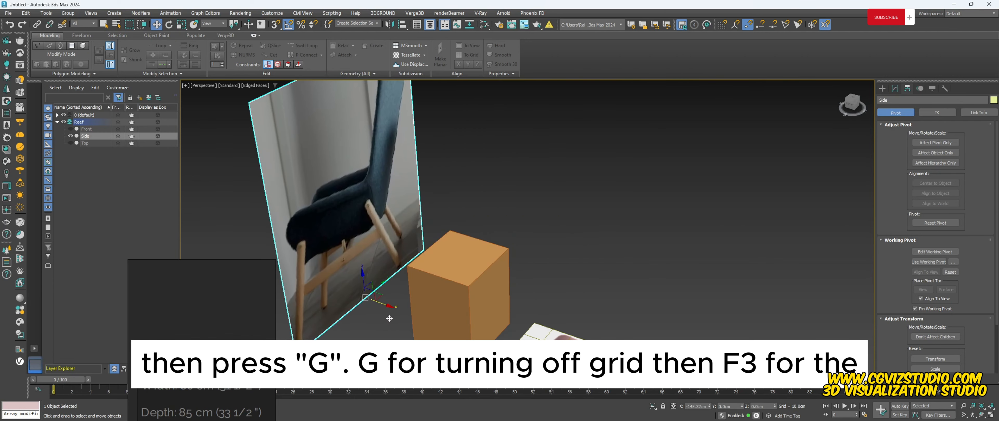
middle_drag(438, 241, 487, 228)
- In a shaded left view without the grid, mirror the Side plane on the X axis with No Clone
key(l)
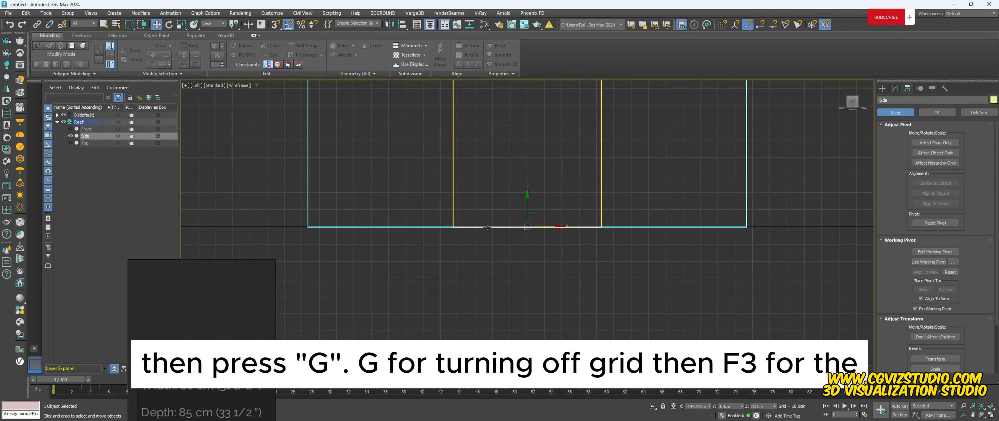
key(z)
middle_drag(445, 196, 444, 199)
key(g)
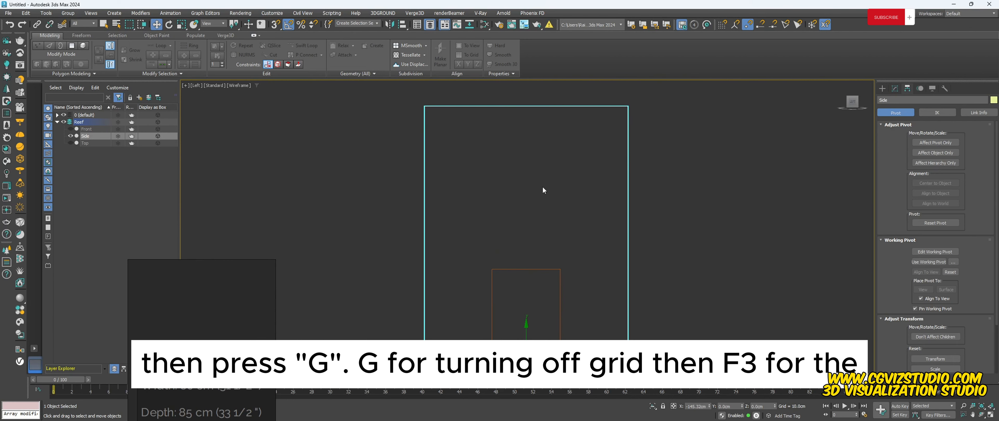
key(F3)
middle_drag(579, 198, 544, 194)
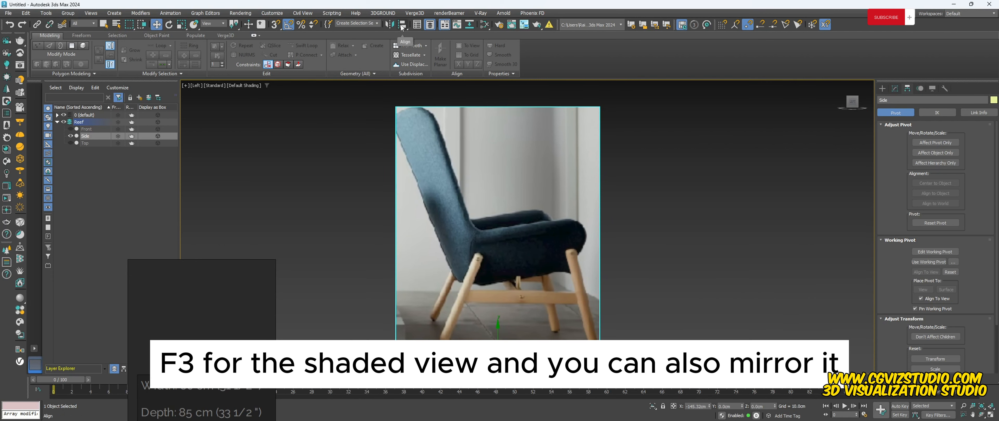
click(390, 25)
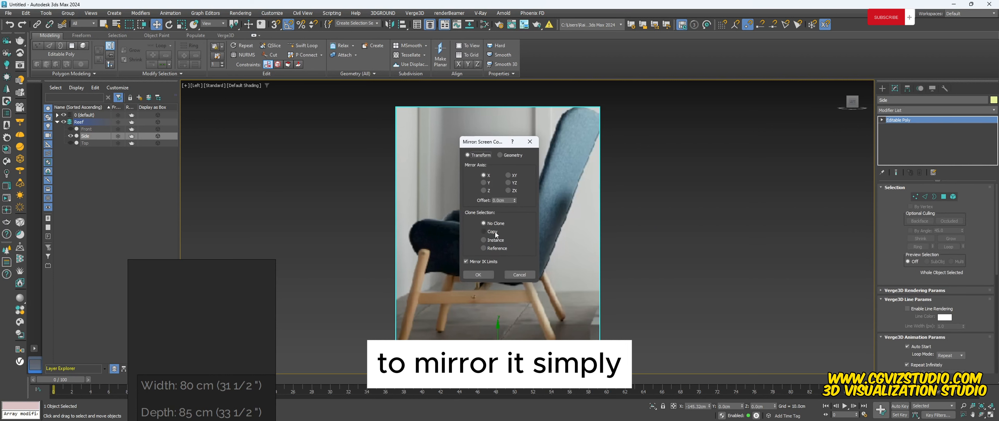
click(489, 274)
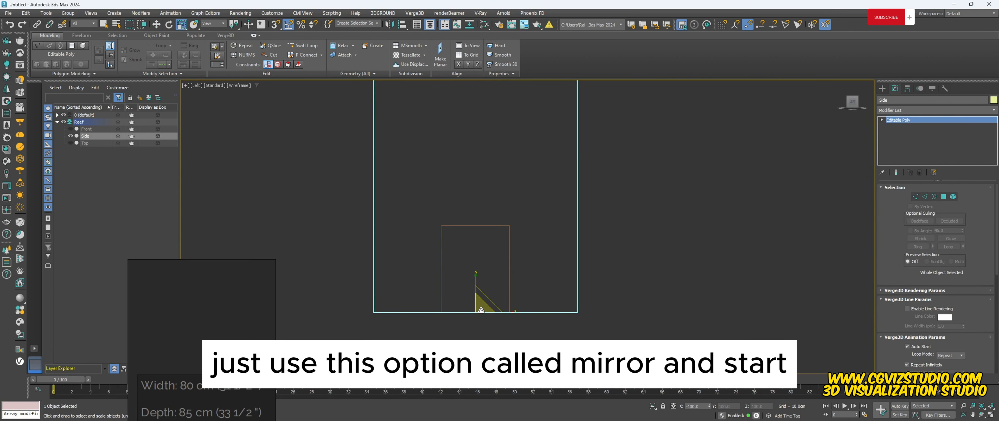
- Scale the Side plane down uniformly in the left view to match the box's side outline
drag(492, 301, 492, 318)
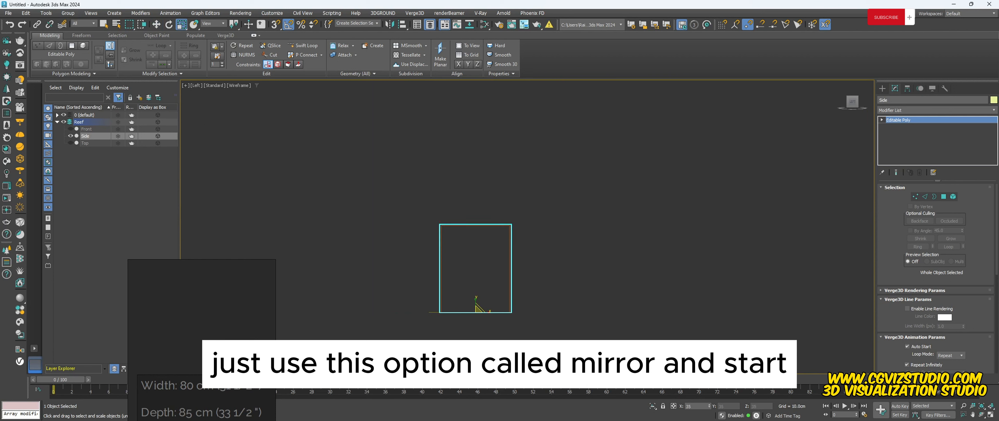
scroll(496, 364, up, 3)
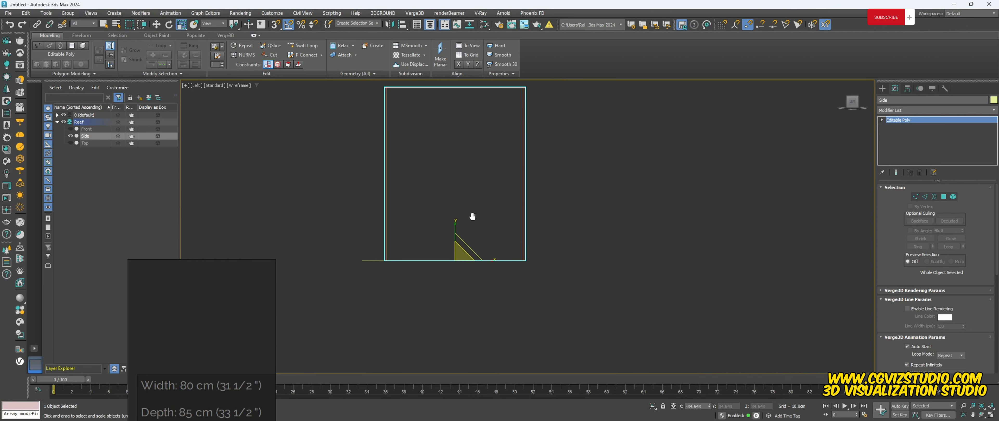
middle_drag(474, 220, 467, 296)
drag(464, 304, 459, 305)
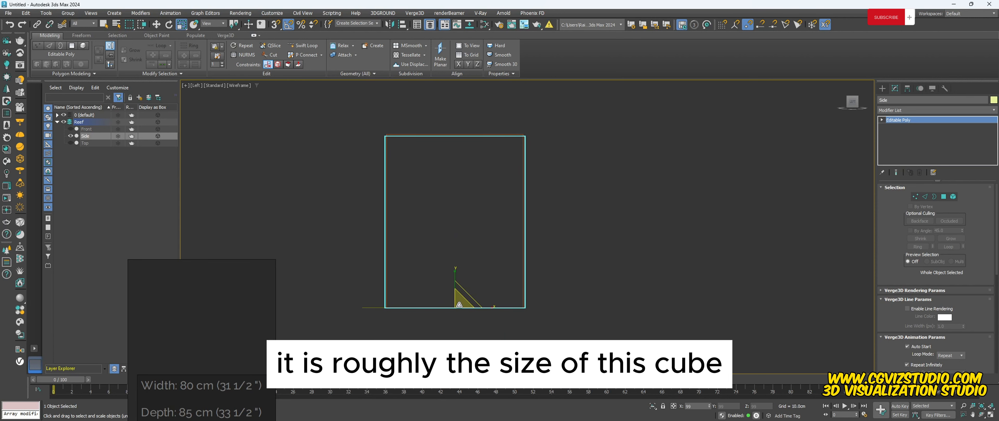
key(w)
middle_drag(471, 243, 472, 257)
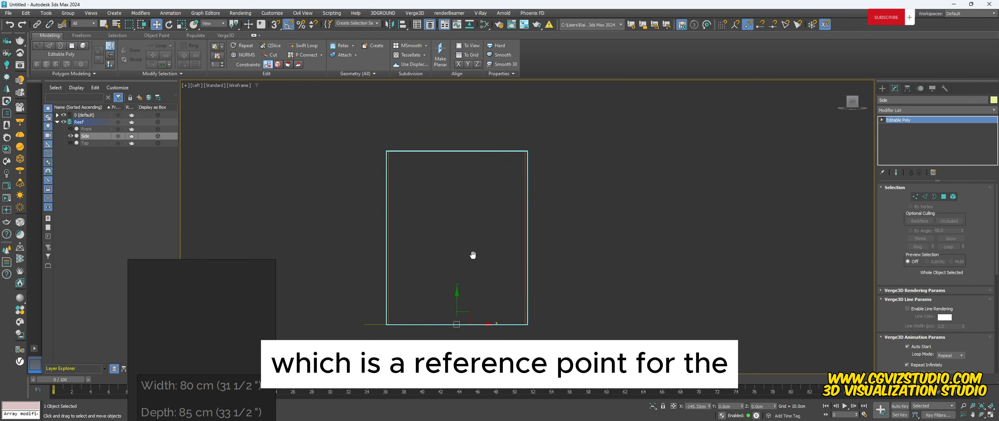
key(F3)
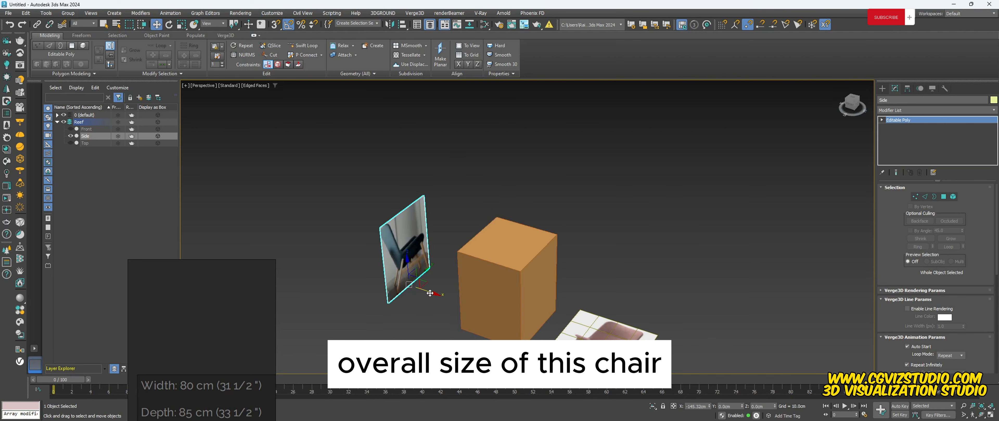
- Move the Side plane closer to the box along the X axis in the perspective view
drag(430, 293, 455, 301)
alt+middle_drag(696, 242, 567, 227)
alt+middle_drag(443, 232, 568, 227)
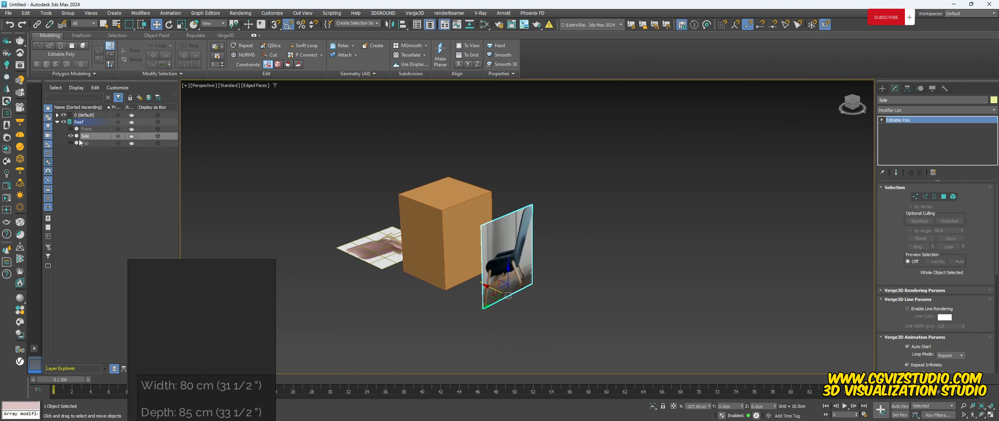
- Show the Front plane again and move it along Y to the opposite side of the box, at about -84 cm
click(70, 129)
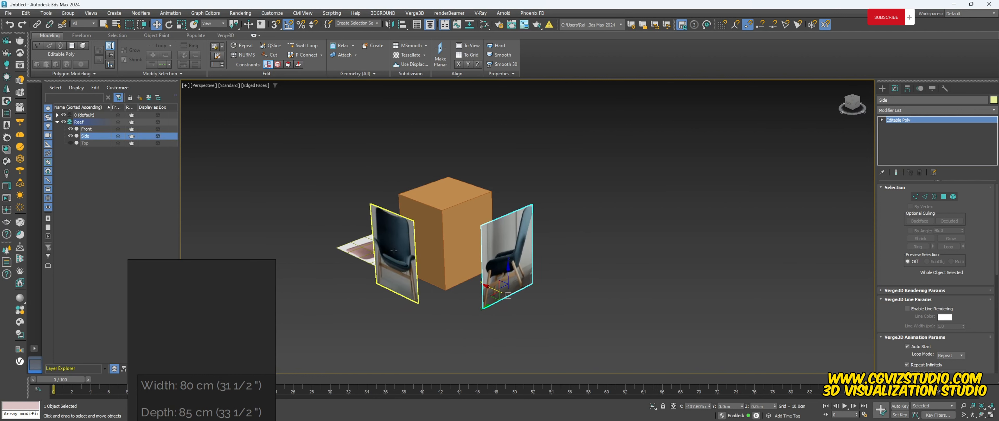
click(417, 278)
alt+middle_drag(417, 278, 403, 270)
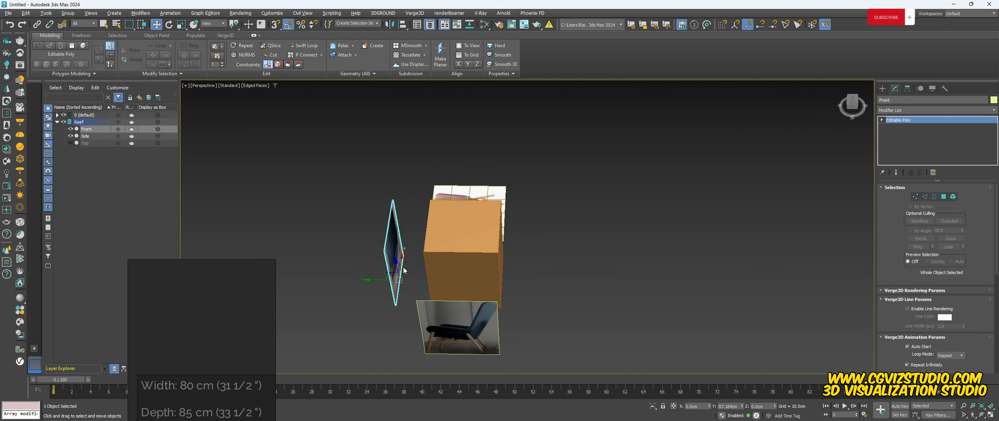
drag(376, 281, 528, 281)
alt+middle_drag(458, 266, 506, 218)
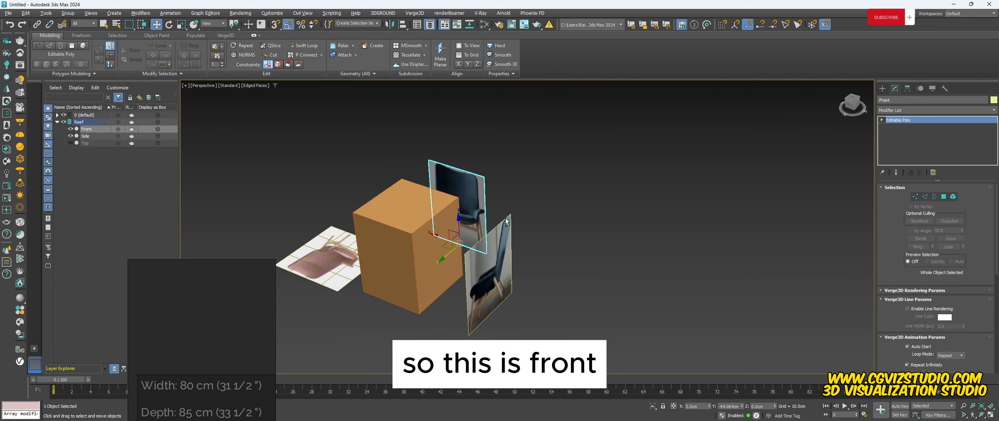
- Try to rotate the flat plane with the pink armchair picture lying beside the box
click(330, 256)
alt+middle_drag(330, 257, 416, 265)
key(e)
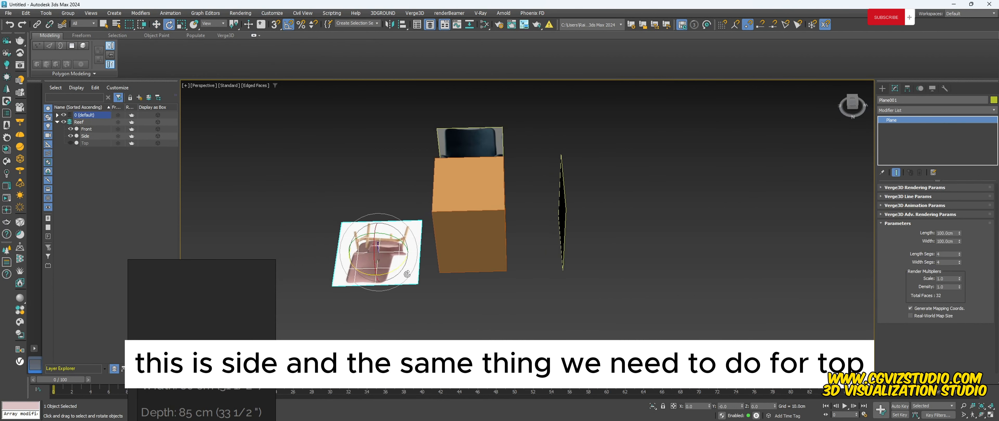
drag(393, 272, 318, 279)
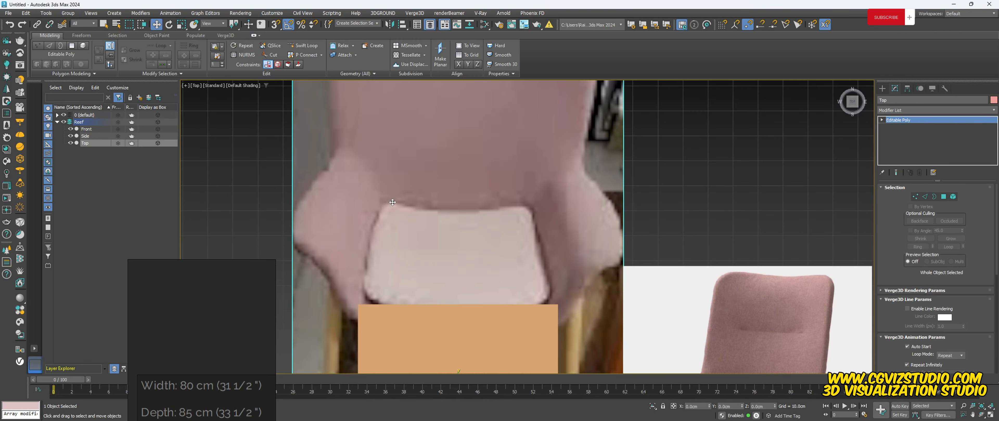
- Move the Top plane down along Y in the top view and scale it up uniformly so its pictured seat surrounds the box
scroll(426, 315, down, 3)
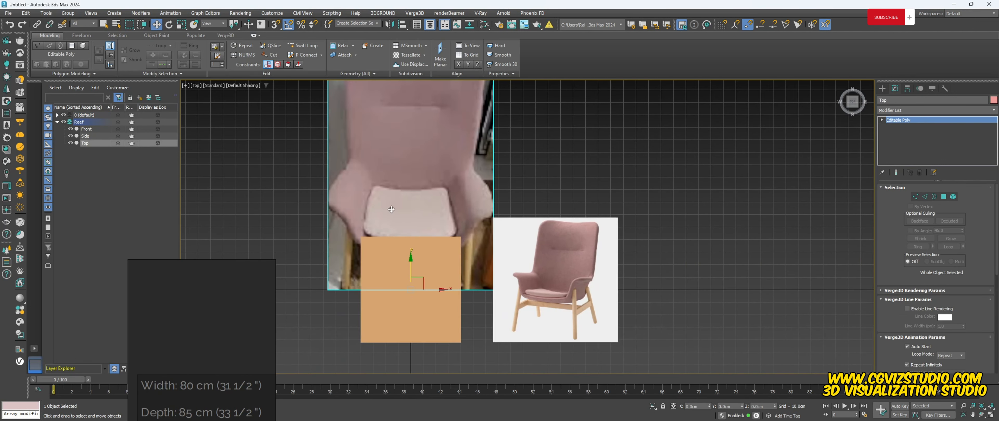
drag(426, 315, 425, 369)
scroll(424, 369, up, 2)
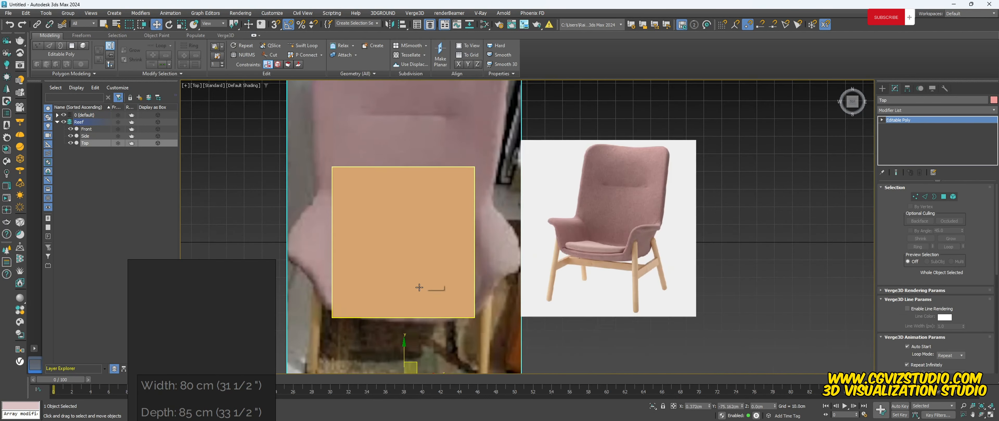
middle_drag(487, 321, 486, 296)
scroll(403, 322, up, 3)
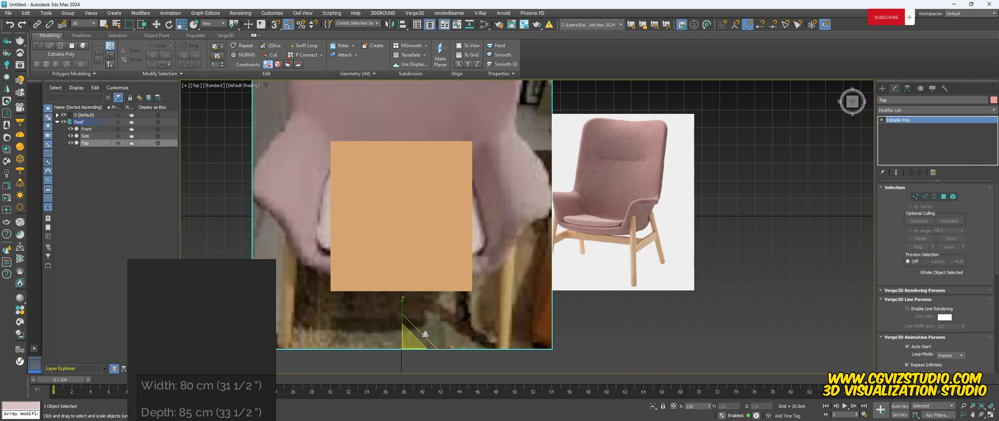
drag(404, 322, 416, 342)
middle_drag(432, 119, 430, 232)
scroll(431, 232, down, 3)
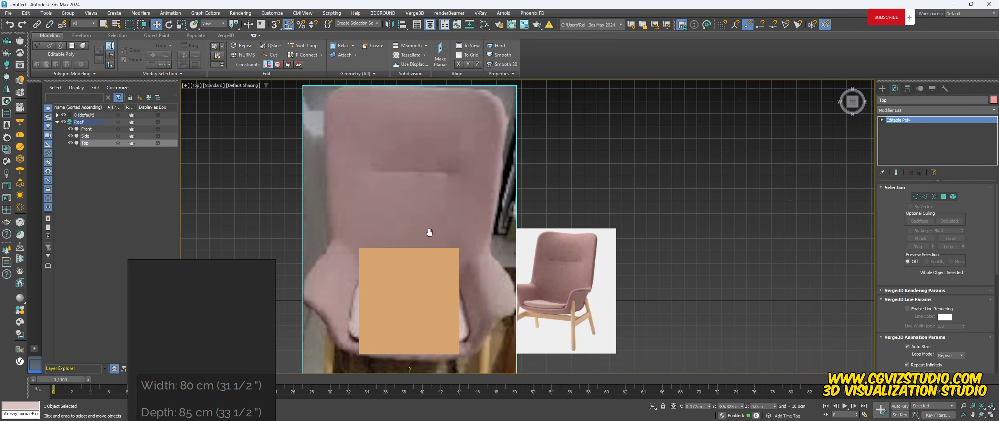
- Enable Preserve UVs and move the Top plane's upper edge down to the box's back edge to crop the image
key(2)
middle_drag(452, 194, 455, 227)
click(418, 119)
drag(412, 96, 412, 118)
key(ctrl+z)
drag(891, 355, 888, 183)
click(895, 271)
click(894, 281)
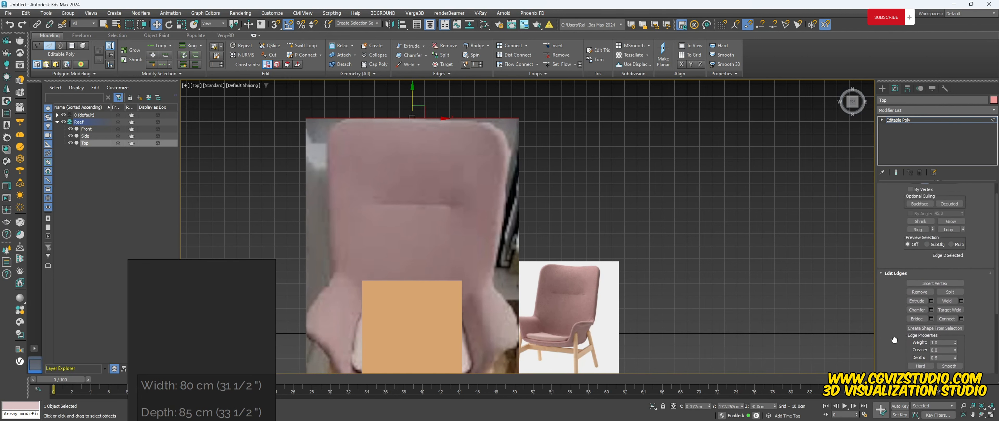
click(900, 344)
drag(413, 97, 433, 257)
- Crop the Top plane's left, right and lower sides by moving their edges inward to the pictured seat
middle_drag(443, 288, 456, 194)
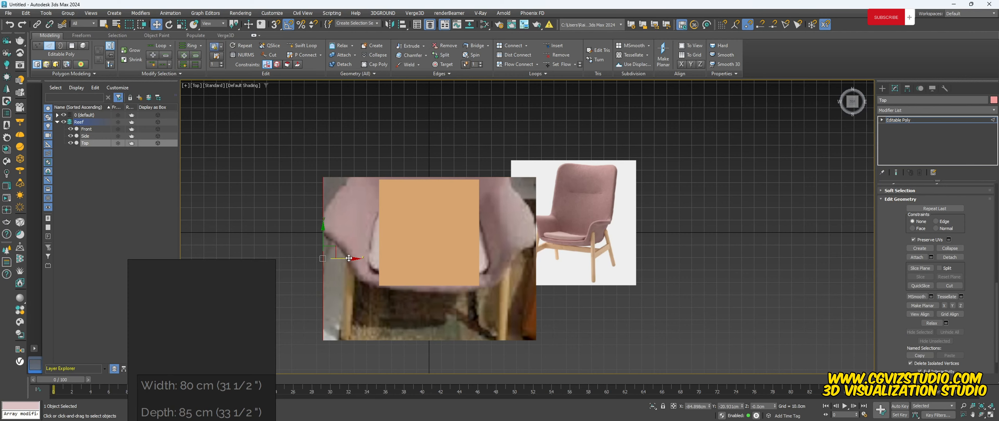
drag(349, 258, 514, 260)
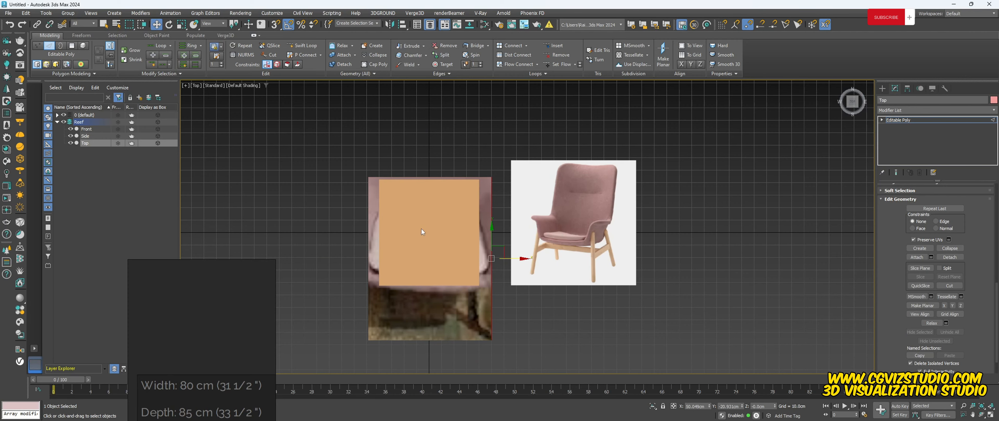
drag(422, 336, 435, 273)
scroll(427, 251, up, 3)
key(2)
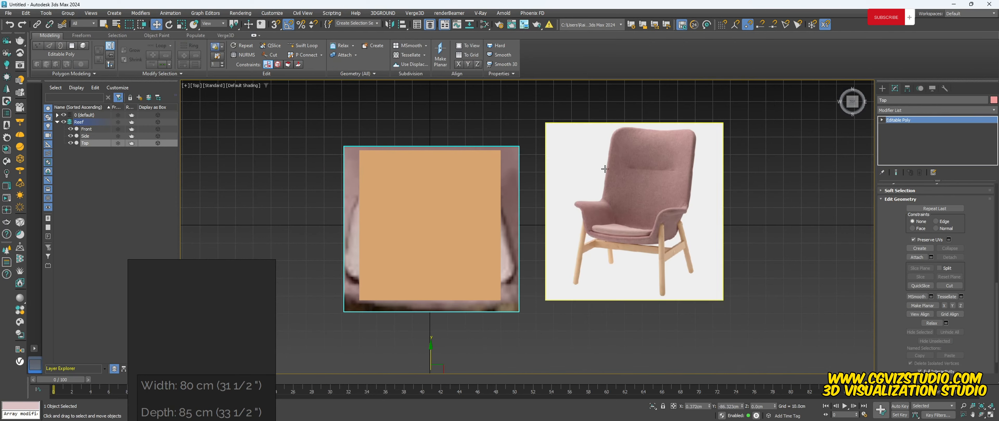
- Center the Top plane's pivot on the object
click(908, 89)
click(942, 143)
click(951, 144)
scroll(396, 202, up, 2)
- Scale the cropped Top plane uniformly to the box's footprint and position it under the box along X and Y
key(r)
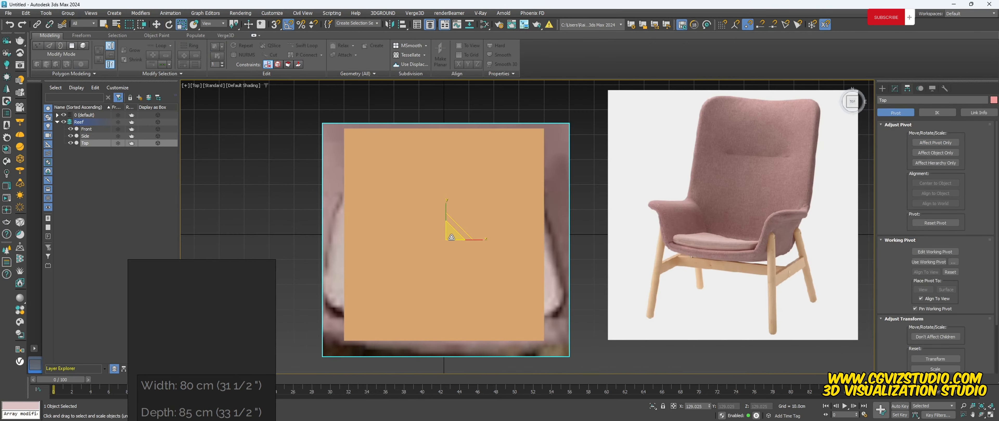
drag(450, 232, 463, 242)
key(w)
drag(446, 216, 445, 203)
drag(483, 234, 482, 234)
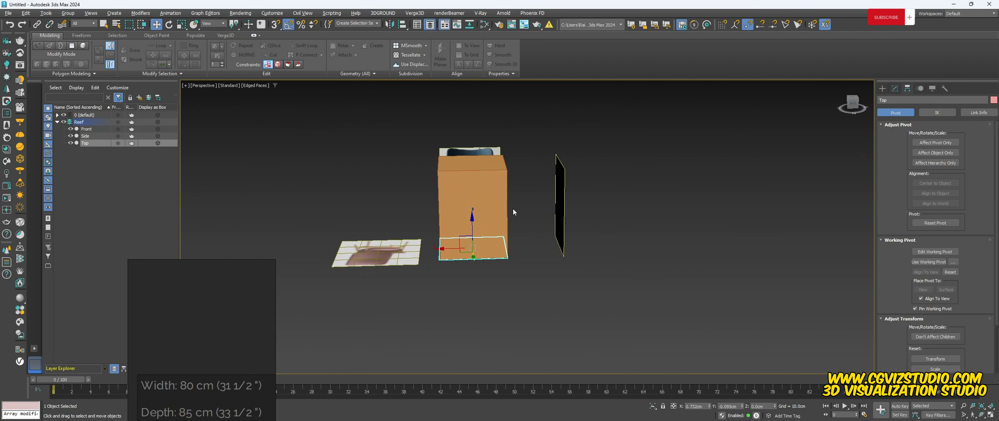
- Rename the 80 x 85 x 108 cm box as Size Ref
click(70, 122)
click(89, 122)
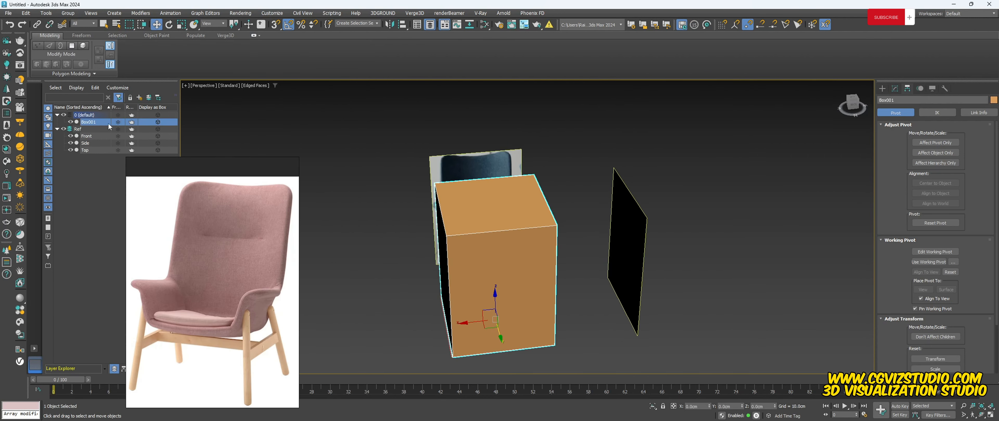
text(Sizee)
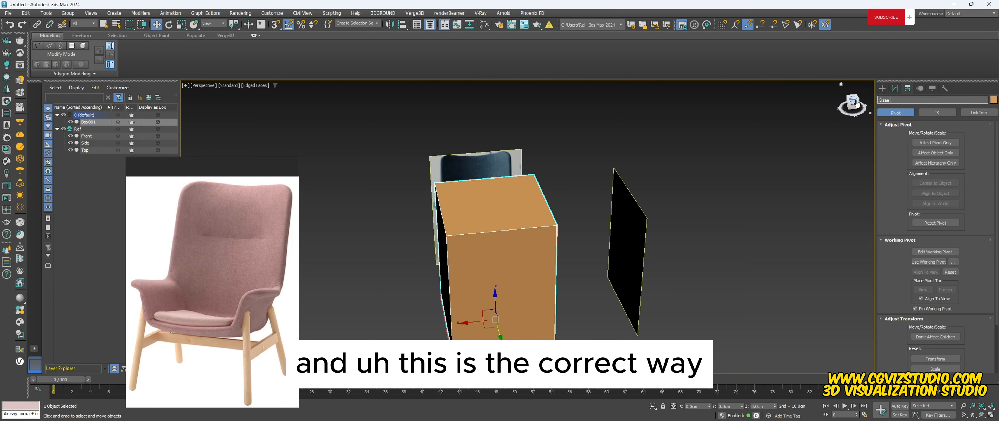
key(BackSpace)
key(BackSpace)
text(R)
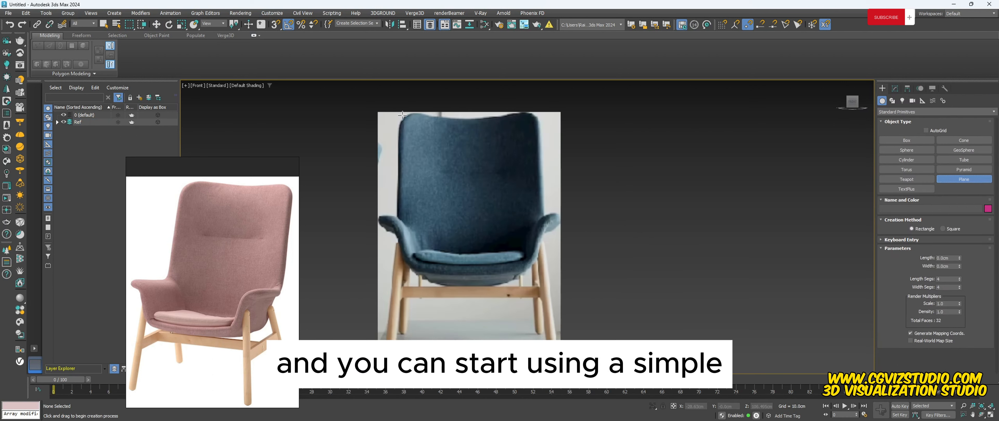
- Create a single-segment plane about 67.7 cm long and 34.2 cm wide over the left half of the blue chair's back in the front view
drag(400, 114, 484, 258)
key(w)
scroll(461, 212, up, 2)
middle_drag(460, 213, 489, 251)
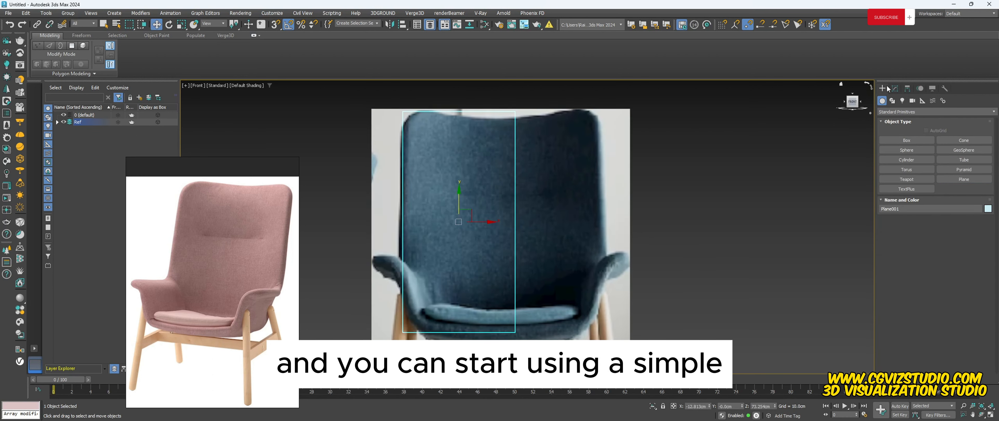
click(895, 89)
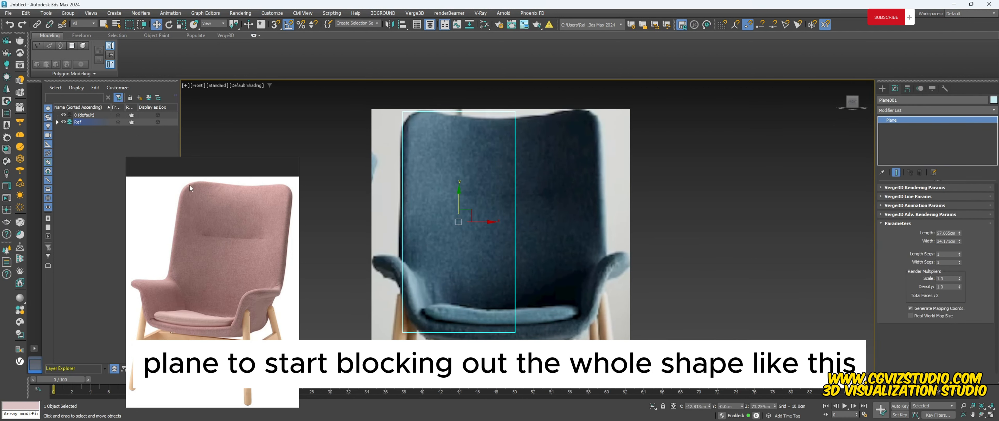
scroll(453, 151, up, 5)
scroll(694, 173, down, 5)
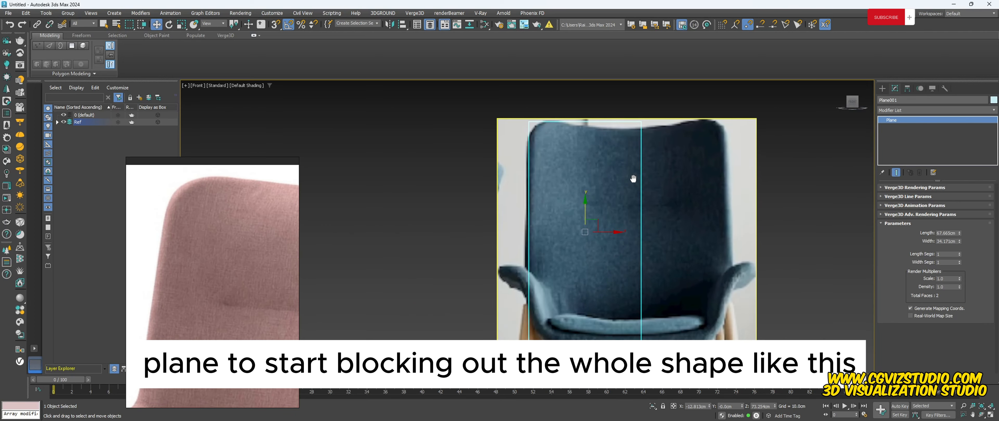
- Add an Edit Poly modifier to the new plane and select its top and bottom edges
click(912, 108)
text(ed)
click(904, 148)
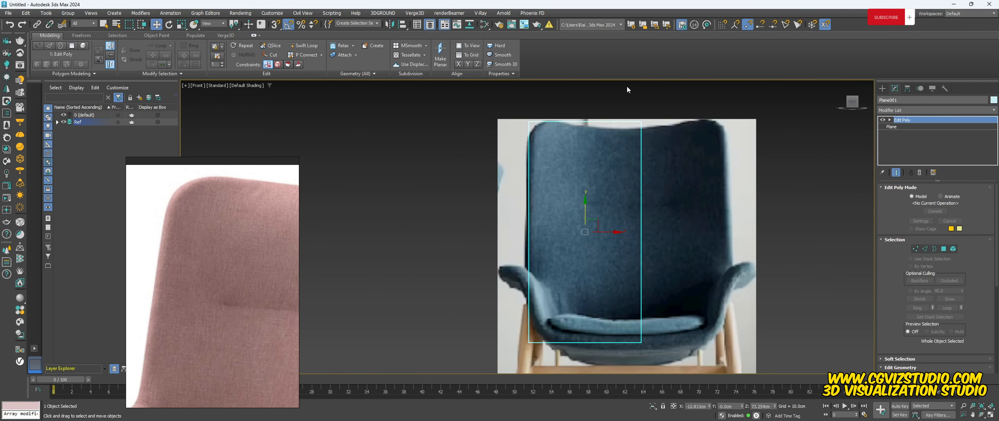
key(2)
key(F3)
drag(596, 95, 618, 355)
key(F3)
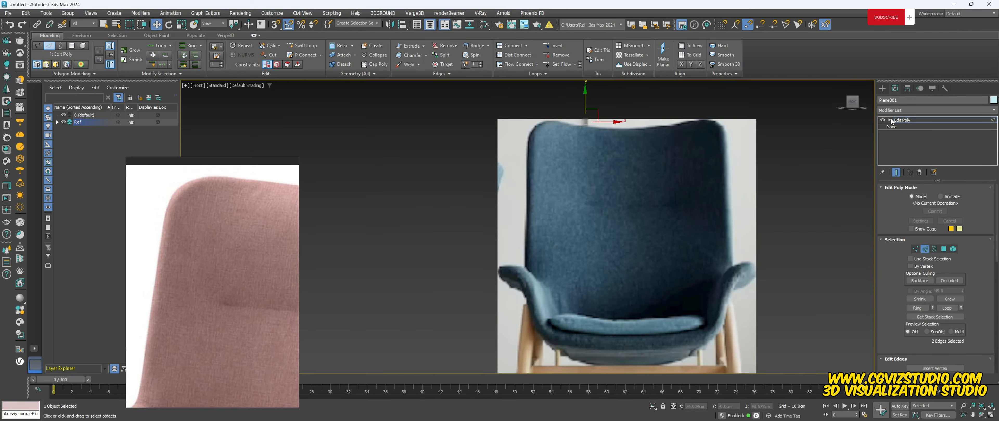
- Move the new plane in front of the Front image, to about -131 cm along Y, and make it see-through in its object properties
click(902, 120)
key(p)
drag(461, 210, 562, 206)
key(f)
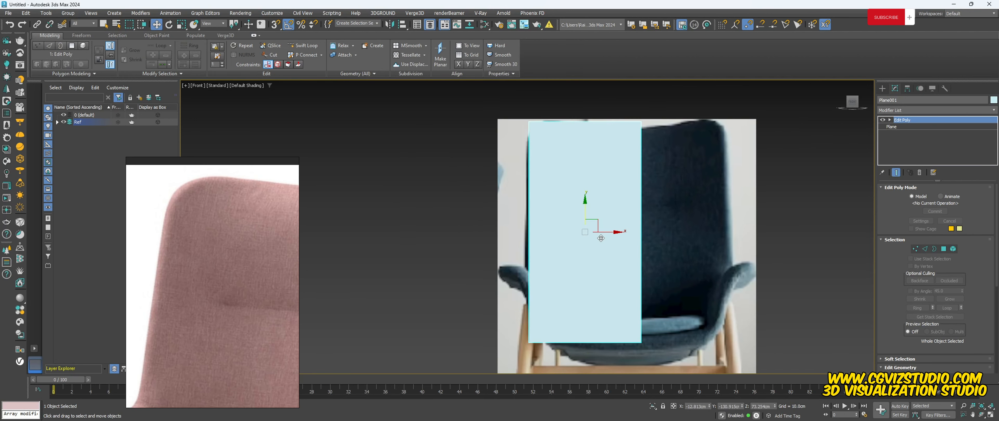
right_click(600, 235)
click(624, 327)
click(430, 221)
click(525, 325)
- Lower the middle vertex of the plane's top edge toward the chair back's outline and select the plane's vertical edges
key(1)
scroll(637, 122, up, 4)
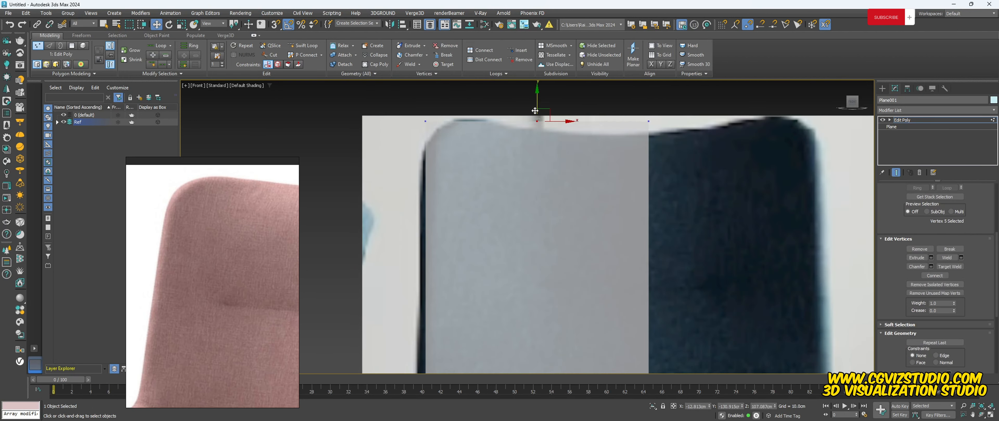
drag(535, 107, 536, 115)
key(2)
drag(352, 207, 635, 214)
- Move the Side image along Y in the left view to line up with the new plane, and reselect the new plane
key(l)
click(522, 237)
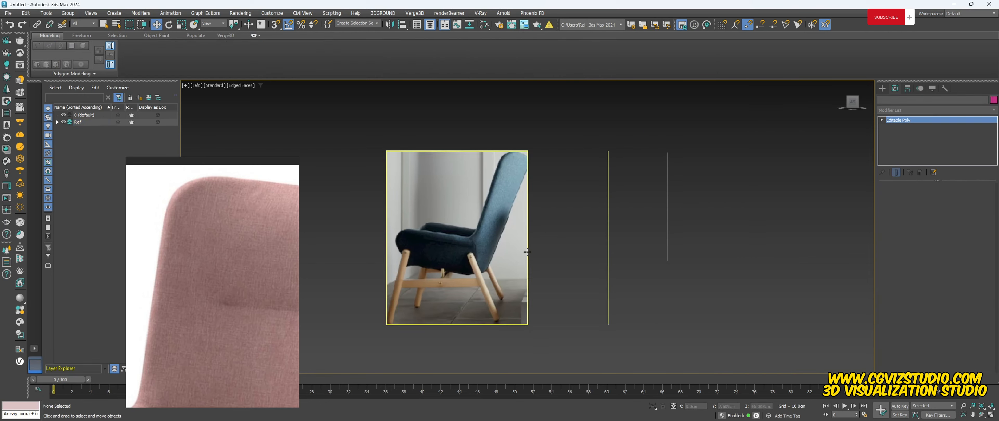
drag(479, 325, 701, 325)
middle_drag(711, 279, 557, 261)
key(p)
click(423, 199)
alt+middle_drag(457, 201, 655, 191)
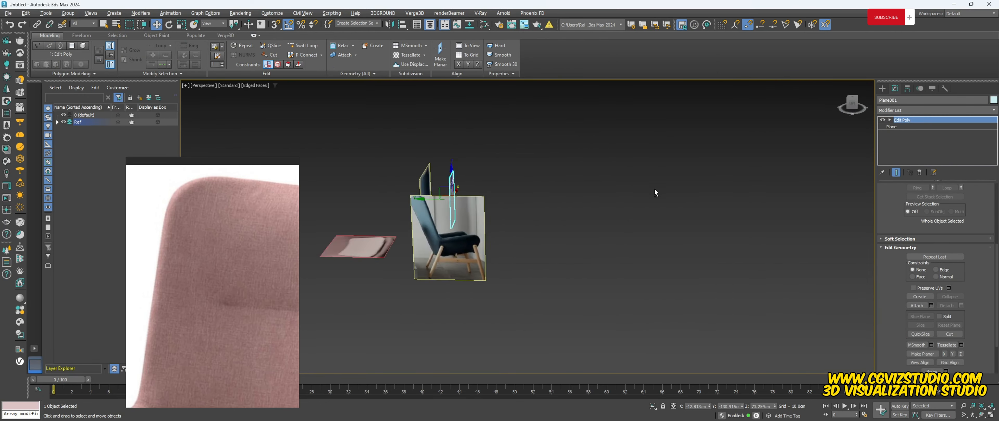
click(452, 240)
alt+middle_drag(454, 240, 405, 244)
middle_drag(405, 244, 509, 218)
key(l)
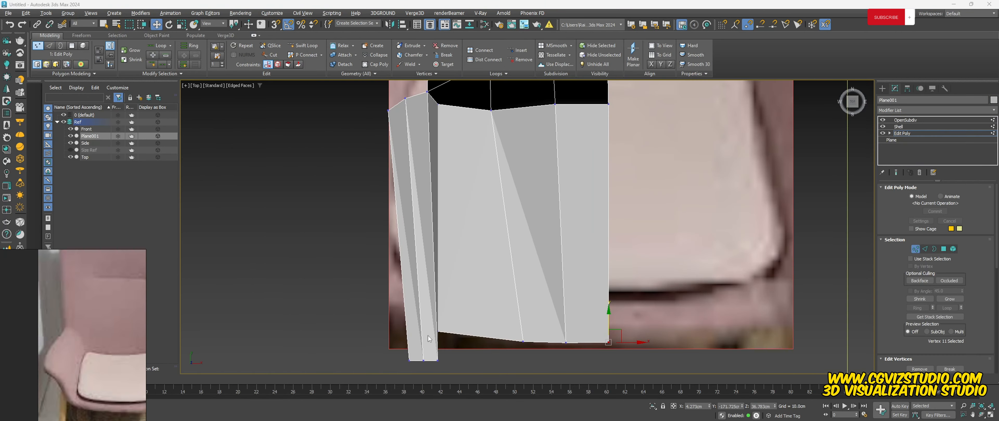
- Shift the armrest's outer rear vertices along Y in the top view, following the pink armchair reference
middle_drag(384, 286, 350, 286)
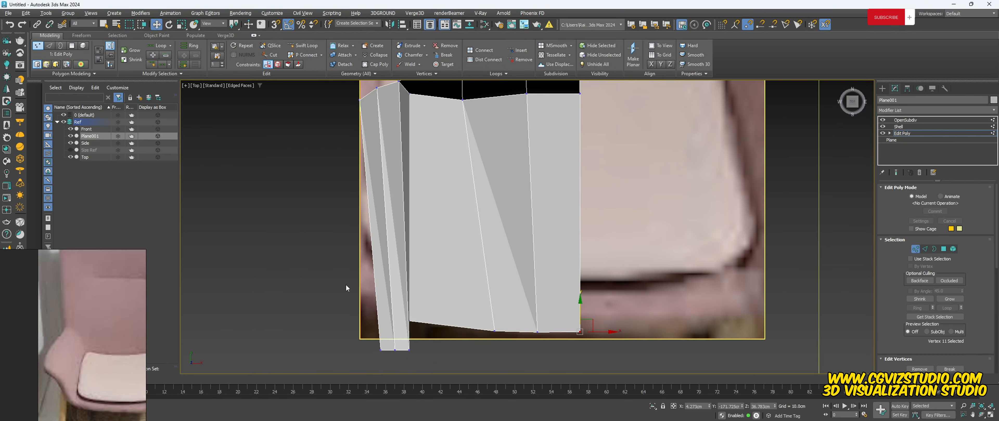
key(grave)
key(grave)
middle_drag(505, 191, 505, 320)
scroll(408, 218, up, 4)
drag(270, 205, 358, 277)
drag(328, 200, 328, 183)
click(311, 224)
scroll(330, 187, down, 4)
scroll(337, 190, up, 4)
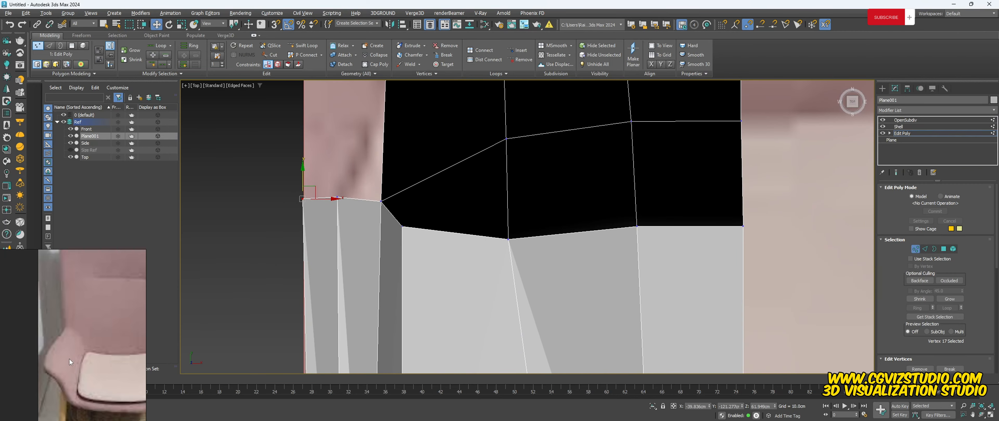
- Delete the two outer face strips of the armrest in the top view
scroll(384, 111, down, 6)
middle_drag(384, 111, 377, 129)
key(4)
click(355, 182)
key(Delete)
click(367, 180)
key(Delete)
- Move the armrest's exposed outer edge outward along X to the border of the Top image
key(2)
click(375, 232)
drag(388, 245, 370, 244)
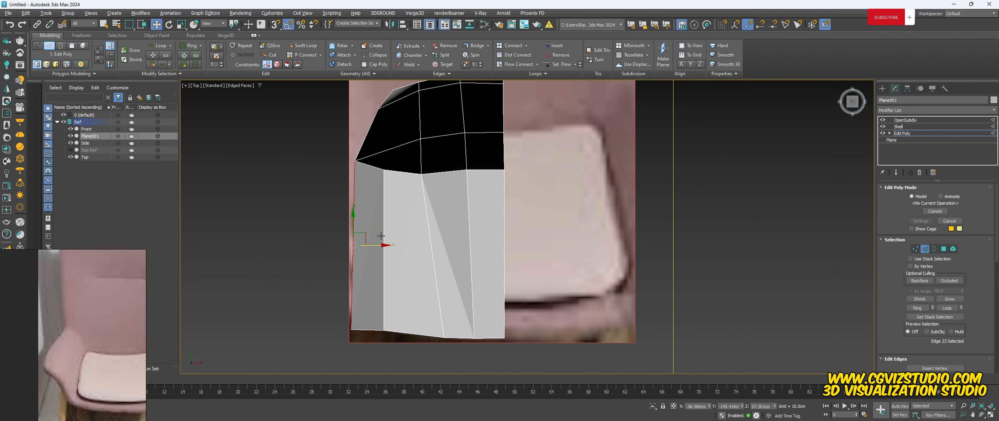
- Connect five edges across the outermost face column to add an edge loop through the armrest and backrest side
key(p)
alt+middle_drag(397, 216, 395, 151)
click(324, 302)
ctrl+click(356, 252)
ctrl+click(367, 230)
ctrl+click(366, 117)
ctrl+click(372, 101)
drag(969, 335, 967, 247)
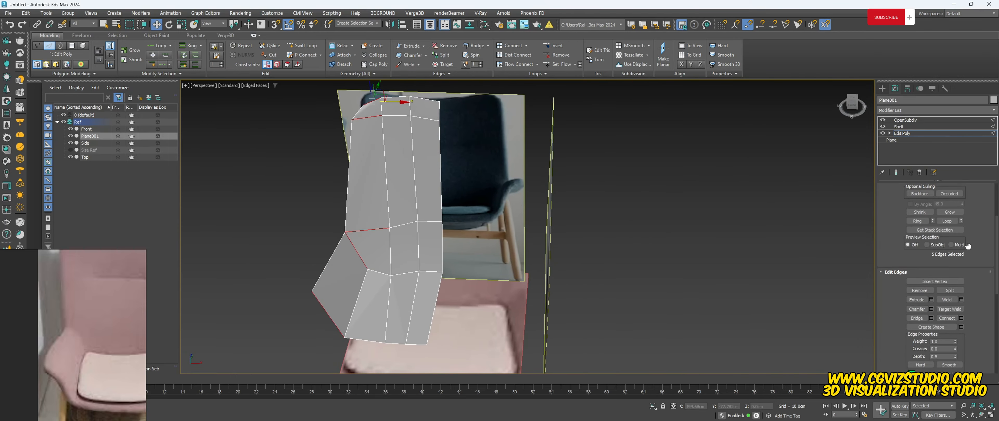
click(946, 306)
- Move the new lengthwise armrest edge to reshape the armrest, and preview the smoothed result
click(341, 282)
alt+middle_drag(349, 303, 341, 263)
drag(336, 274, 343, 255)
key(ctrl+q)
alt+middle_drag(343, 255, 369, 287)
key(ctrl+q)
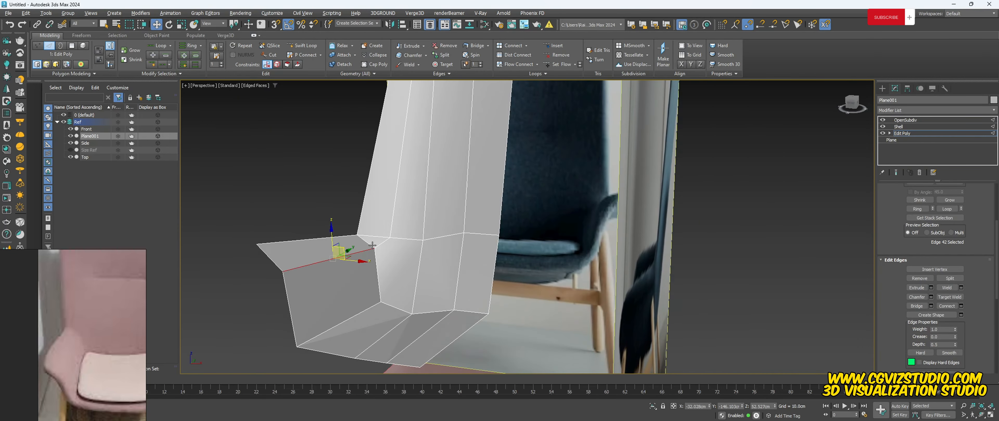
- Rework the edges where the armrest meets the backrest so a diagonal edge runs from the backrest's outer border toward the seat
scroll(387, 229, up, 5)
alt+middle_drag(395, 229, 412, 245)
drag(897, 320, 897, 289)
middle_drag(365, 192, 349, 249)
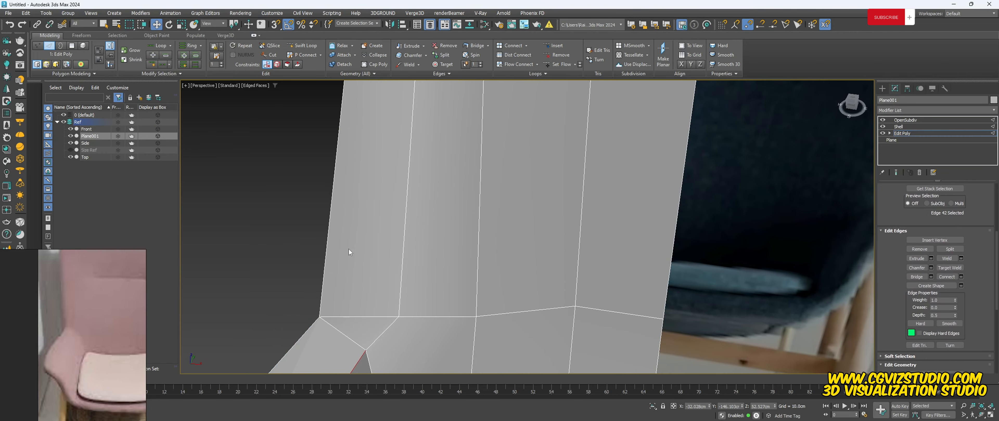
click(948, 278)
key(1)
click(411, 120)
ctrl+click(399, 317)
click(949, 255)
key(2)
scroll(372, 198, down, 3)
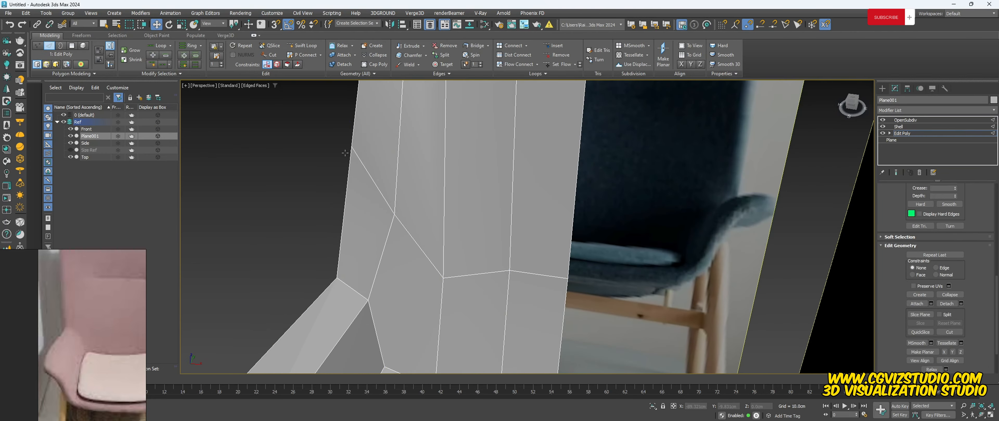
- Slide the diagonal edge's outer vertices down toward the armrest using the Edge constraint
click(350, 146)
alt+middle_drag(390, 187, 337, 249)
drag(323, 198, 371, 237)
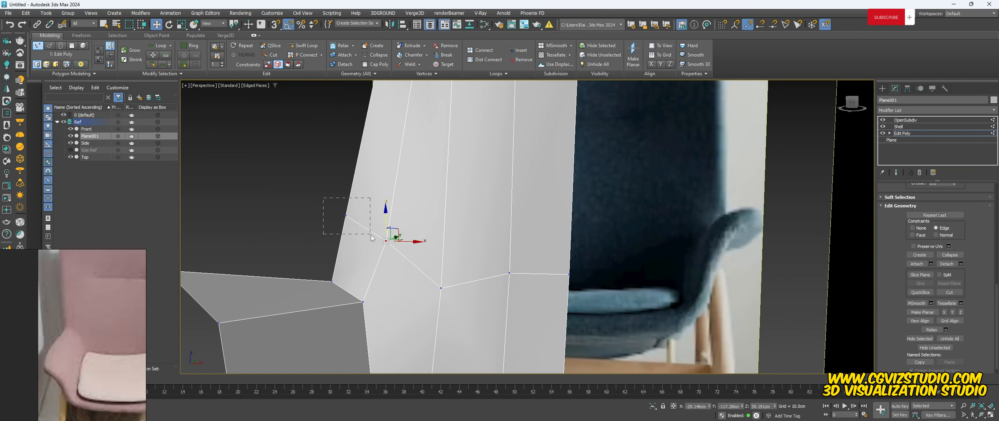
drag(444, 247, 444, 247)
scroll(442, 250, down, 4)
alt+middle_drag(438, 250, 462, 237)
scroll(405, 276, down, 4)
- Set the Shell modifier's outer amount to 5.21 cm and toggle the end result display to check the thickness
click(908, 127)
drag(961, 207, 960, 95)
click(895, 173)
scroll(408, 268, up, 6)
click(896, 173)
scroll(427, 249, down, 4)
alt+middle_drag(426, 233, 442, 274)
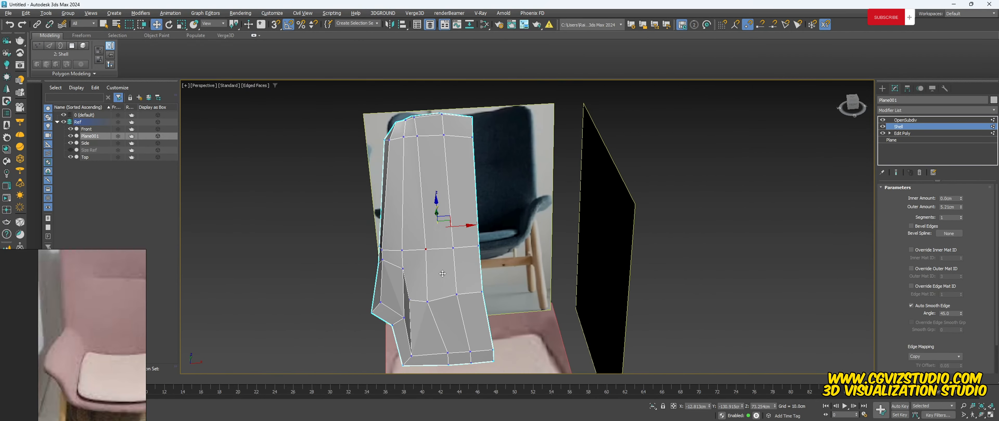